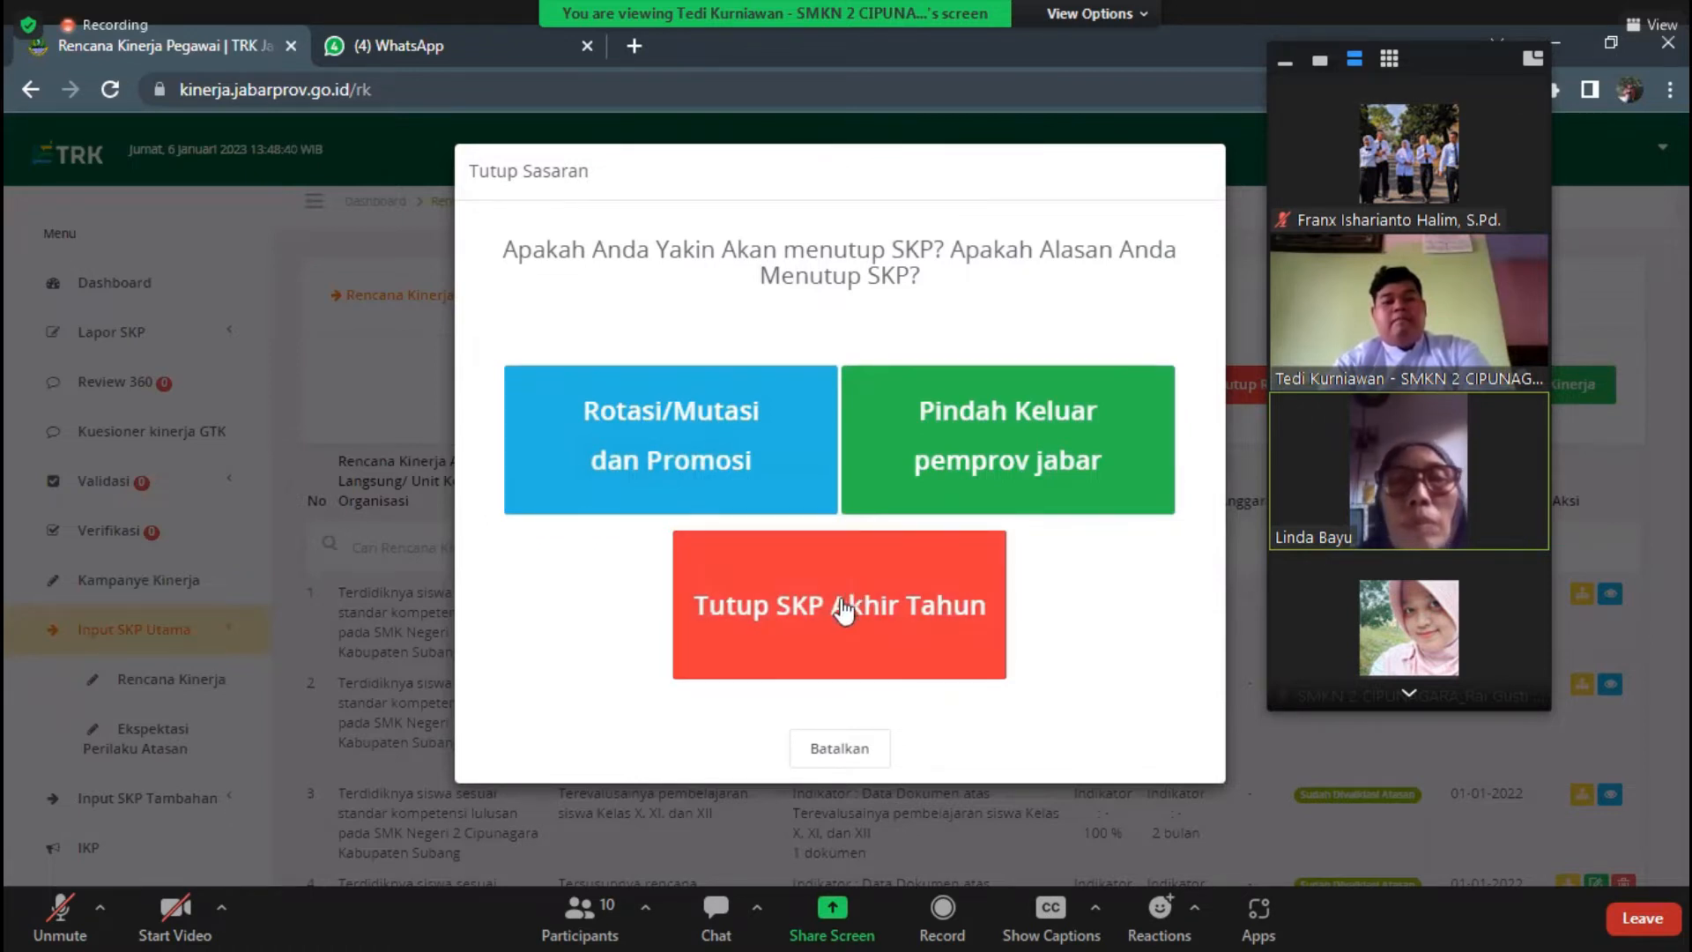
Close the SKP, choosing Tutup SKP Akhir Tahun as the reason
{"action": "left_click", "coordinate": [1355, 58]}
{"action": "left_click", "coordinate": [841, 608]}
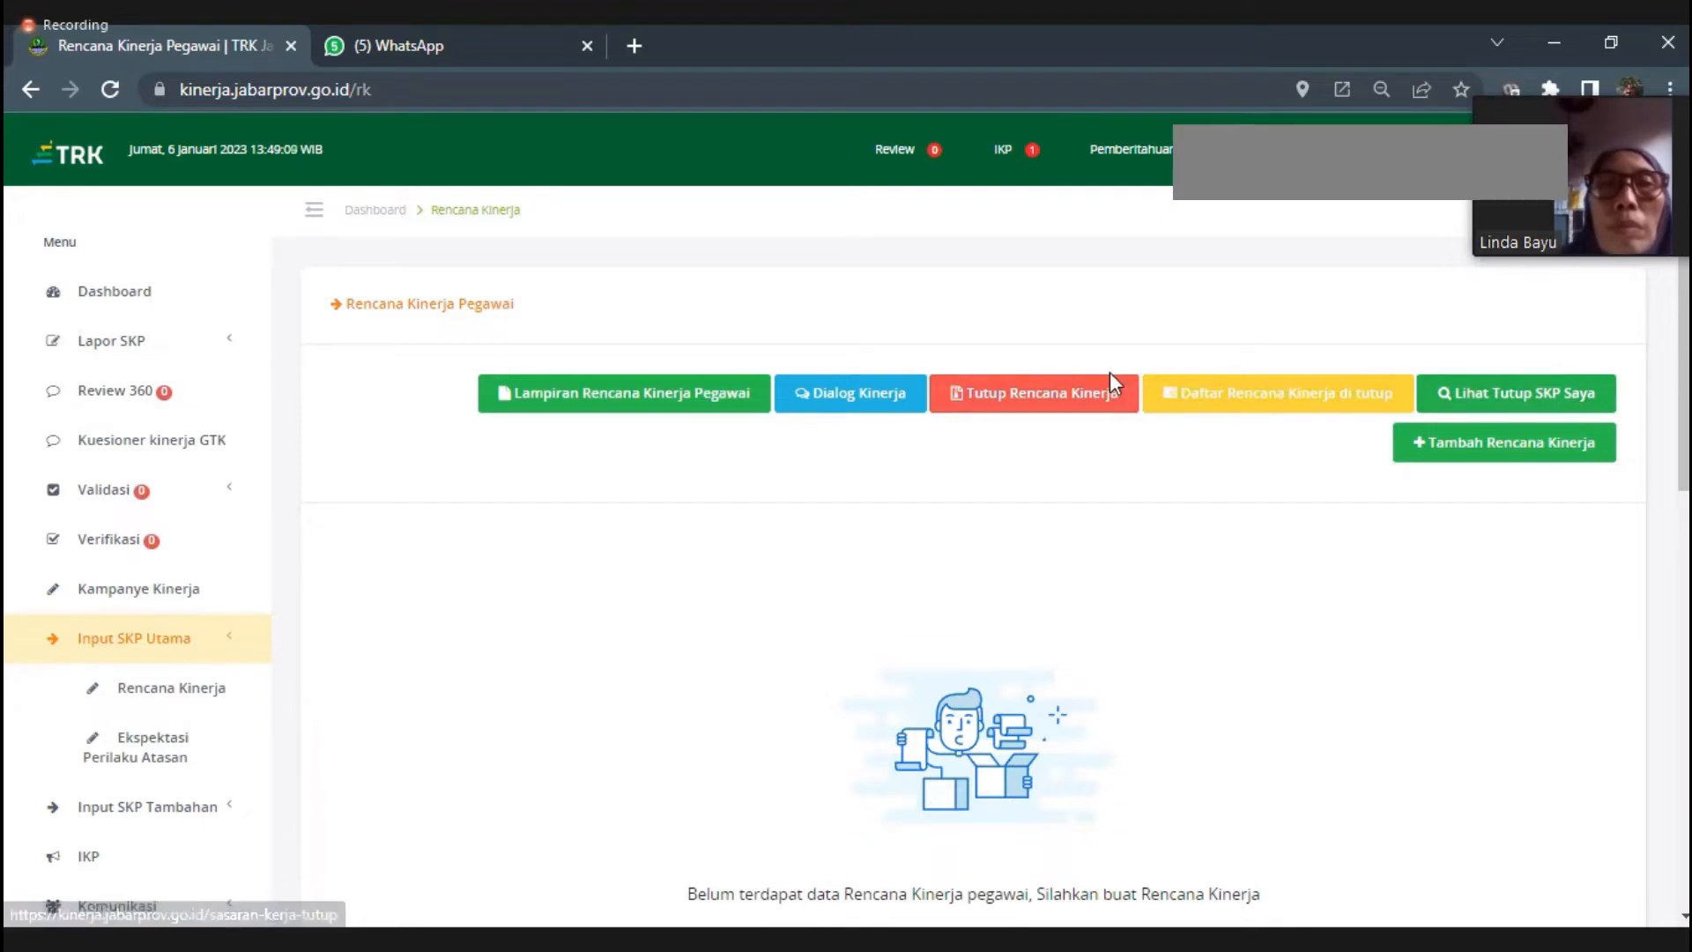
Open the realisation form for SKP 1, period Juli - Desember, from the list of closed work plans
{"action": "left_click", "coordinate": [1289, 398]}
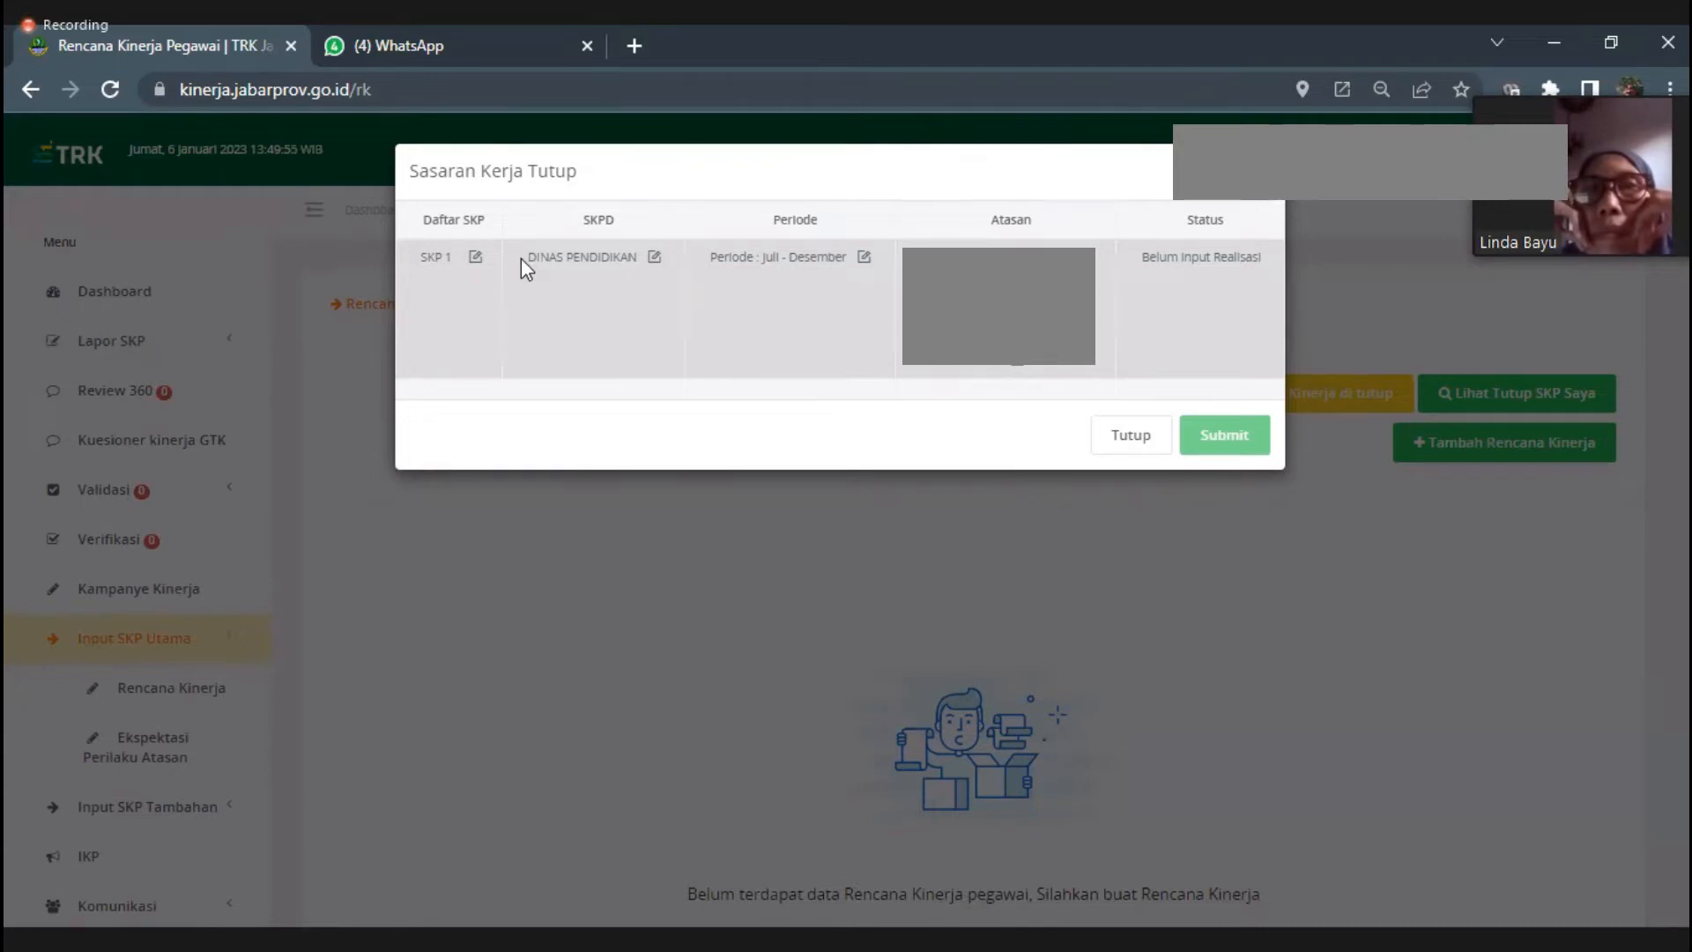
{"action": "left_click", "coordinate": [477, 257]}
{"action": "scroll", "coordinate": [1051, 559], "scroll_direction": "right", "scroll_amount": 2}
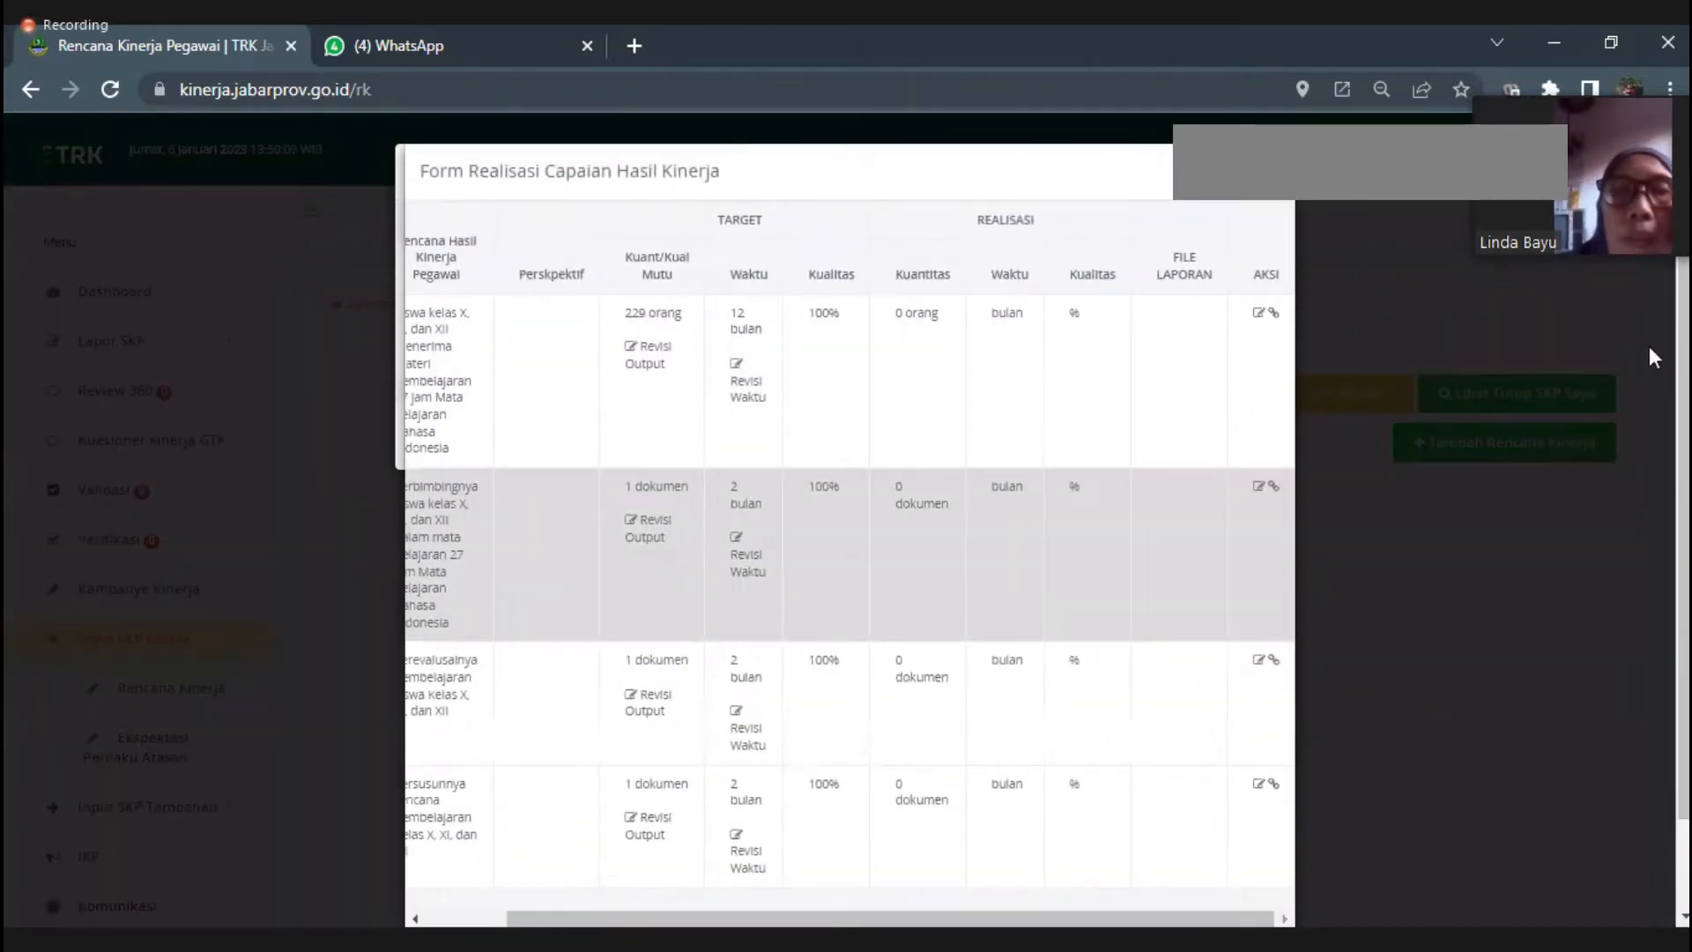
{"action": "mouse_move", "coordinate": [1683, 398]}
{"action": "left_mouse_down"}
{"action": "mouse_move", "coordinate": [1683, 490]}
{"action": "mouse_move", "coordinate": [1683, 404]}
{"action": "left_mouse_up"}
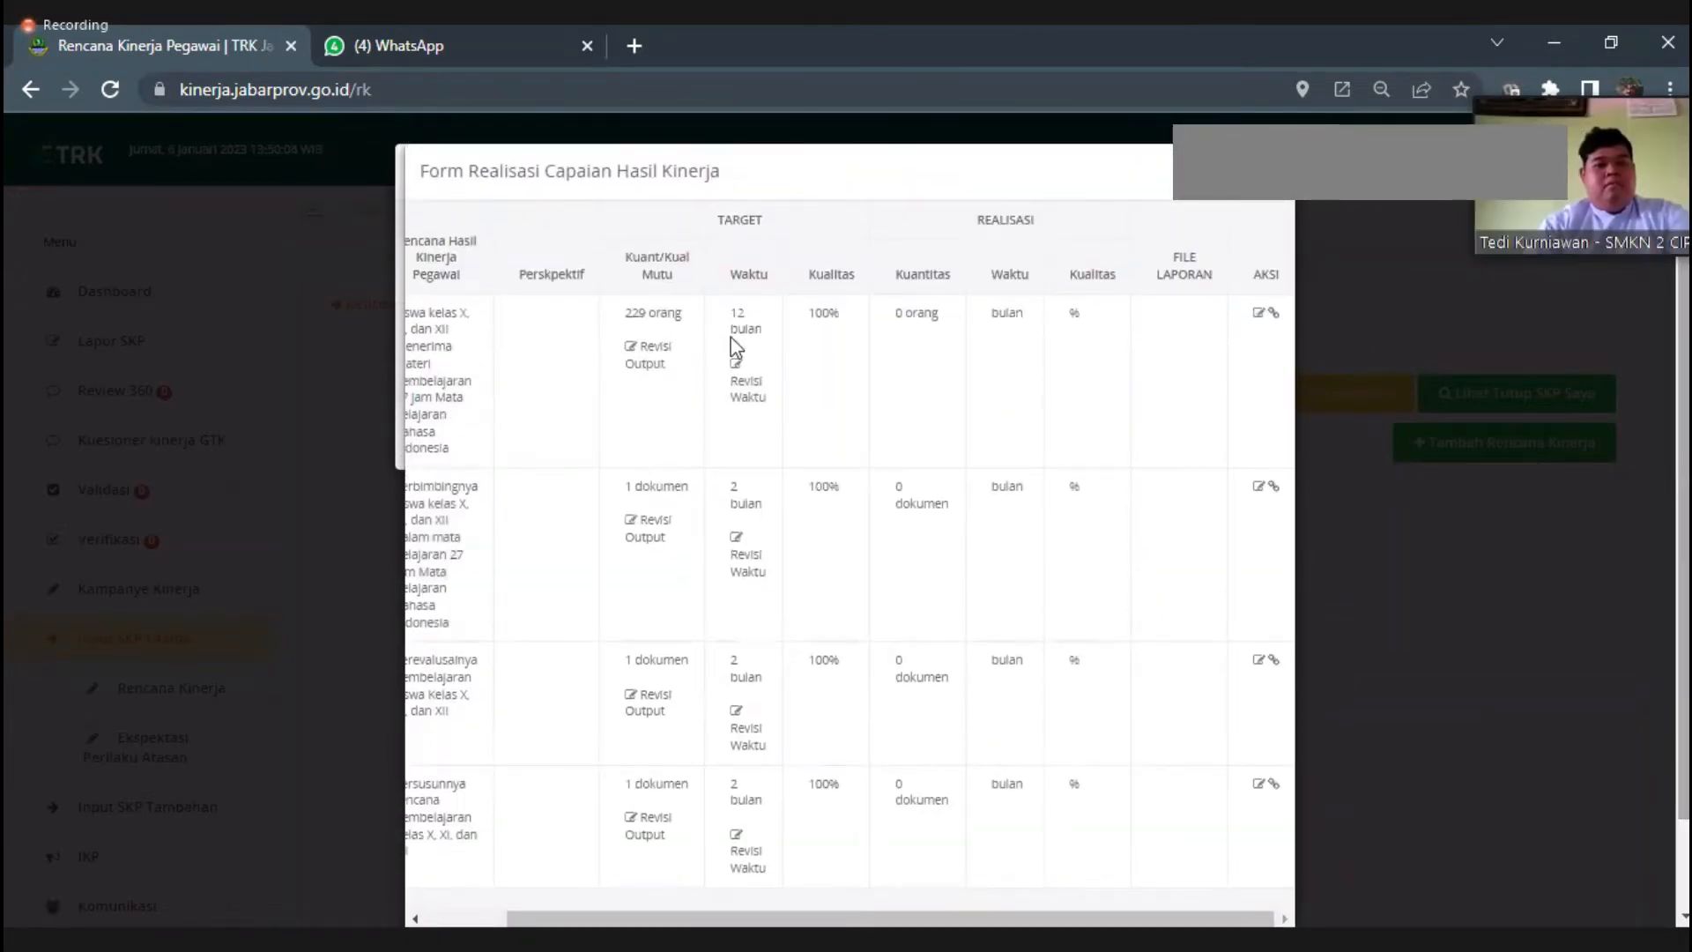
{"action": "scroll", "coordinate": [731, 335], "scroll_direction": "left", "scroll_amount": 2}
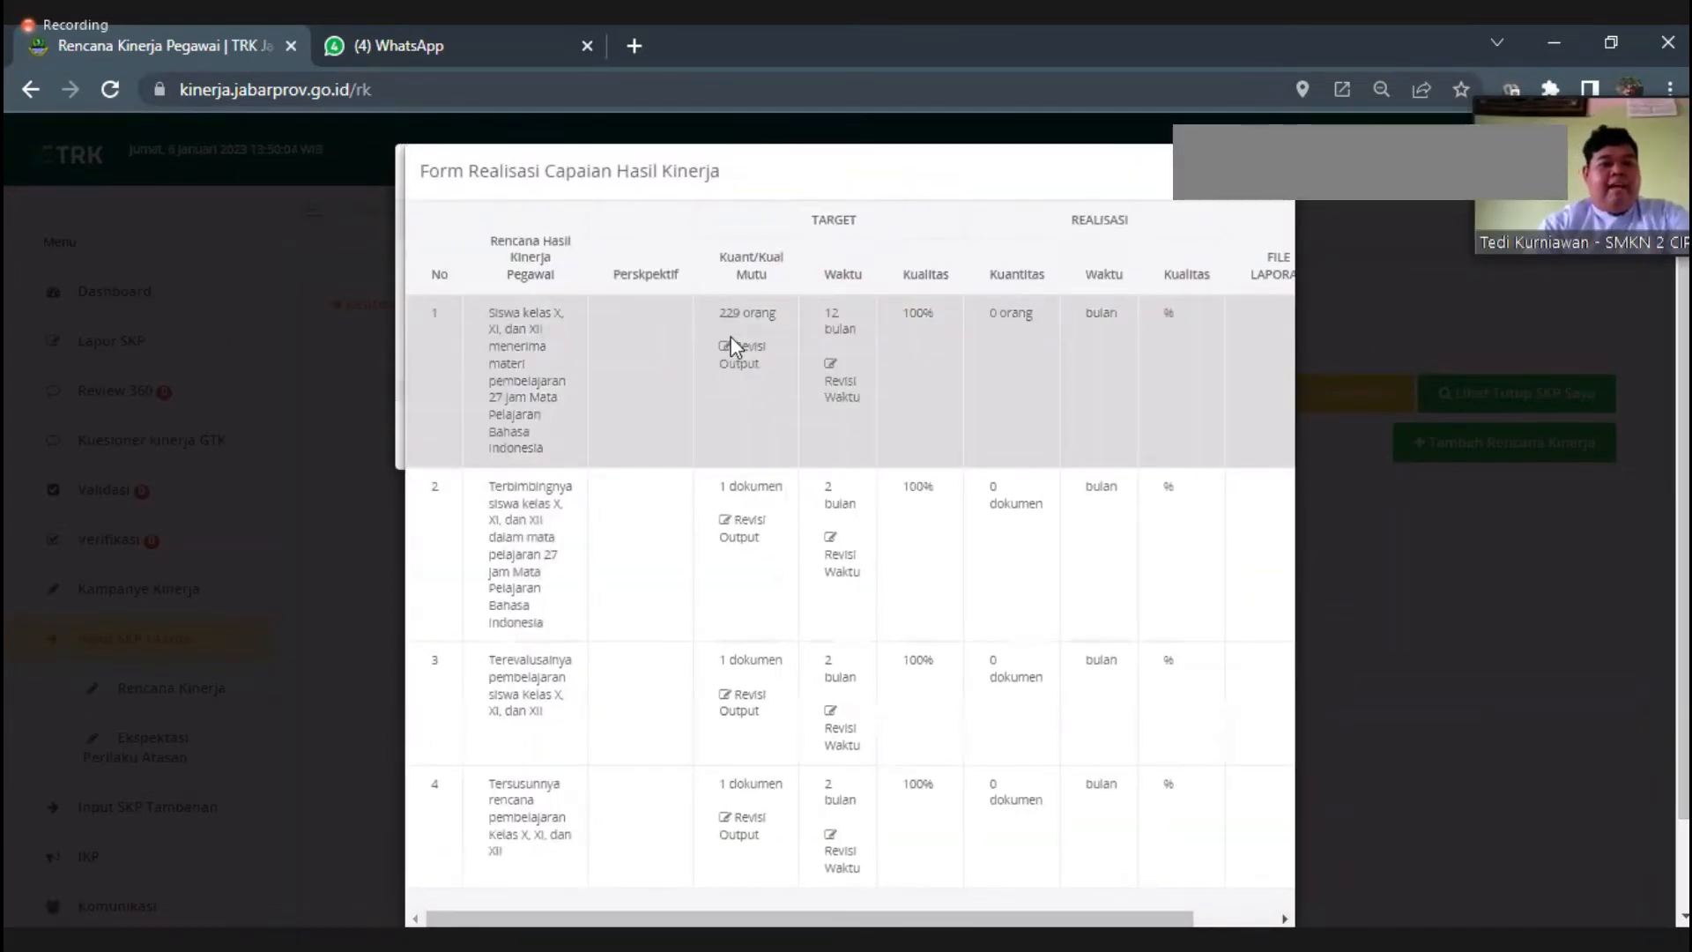
{"action": "scroll", "coordinate": [731, 336], "scroll_direction": "right", "scroll_amount": 2}
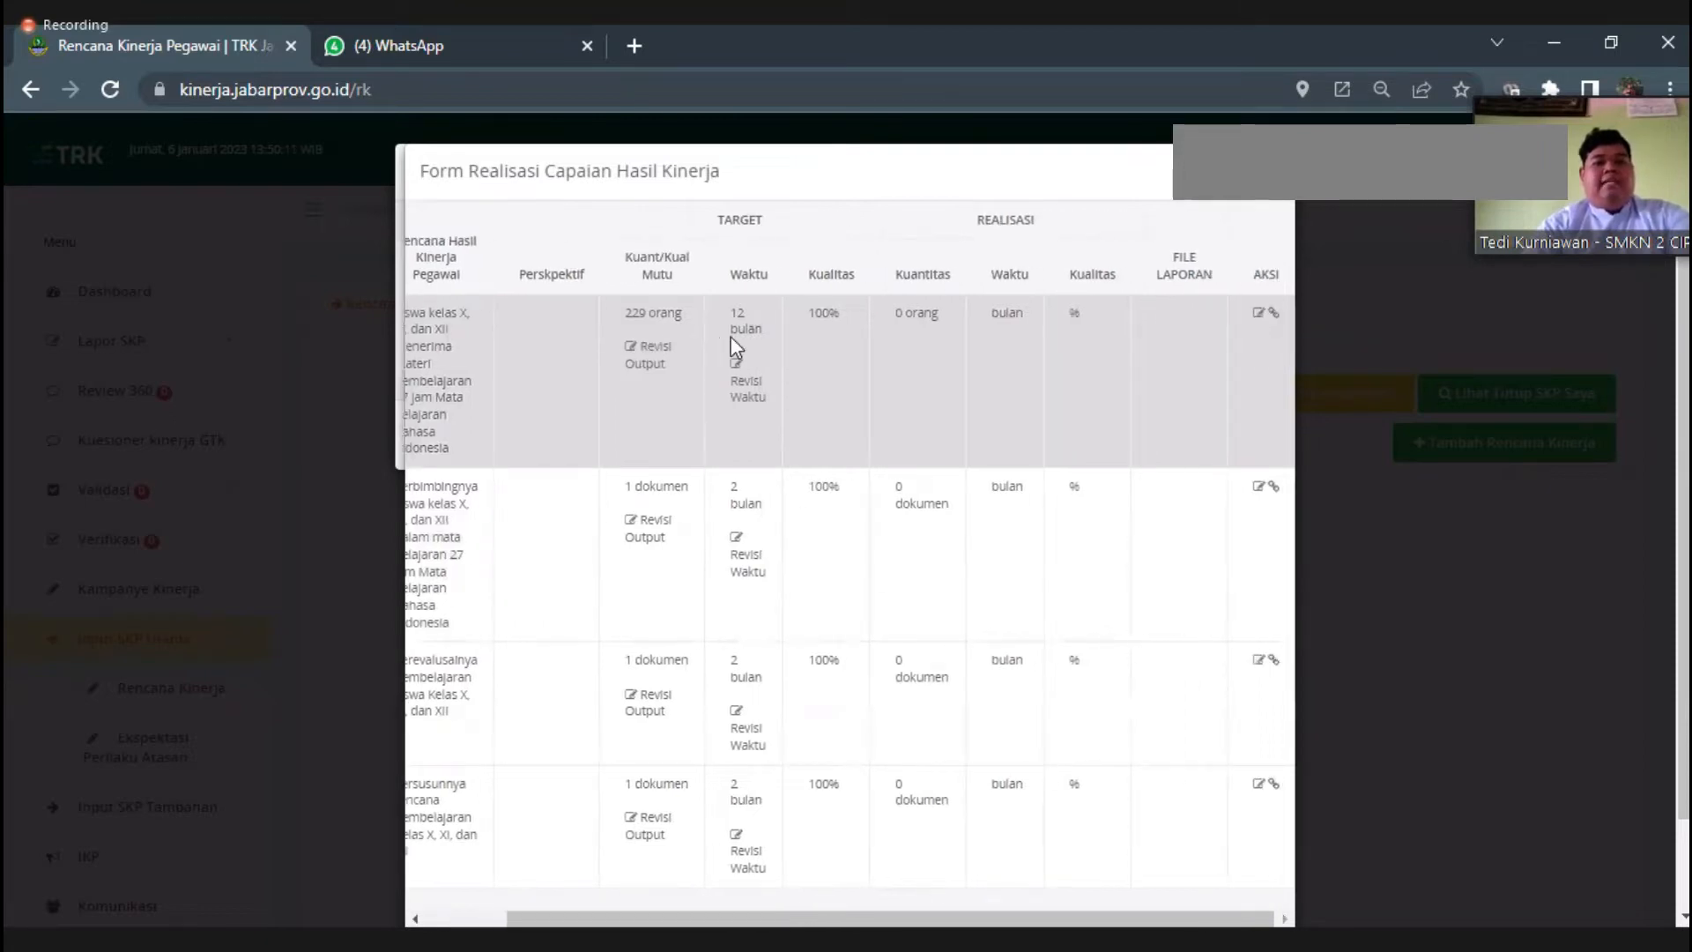
Set the realised quantity of the first work plan item to 229 orang and save the entry
{"action": "left_click", "coordinate": [1257, 313]}
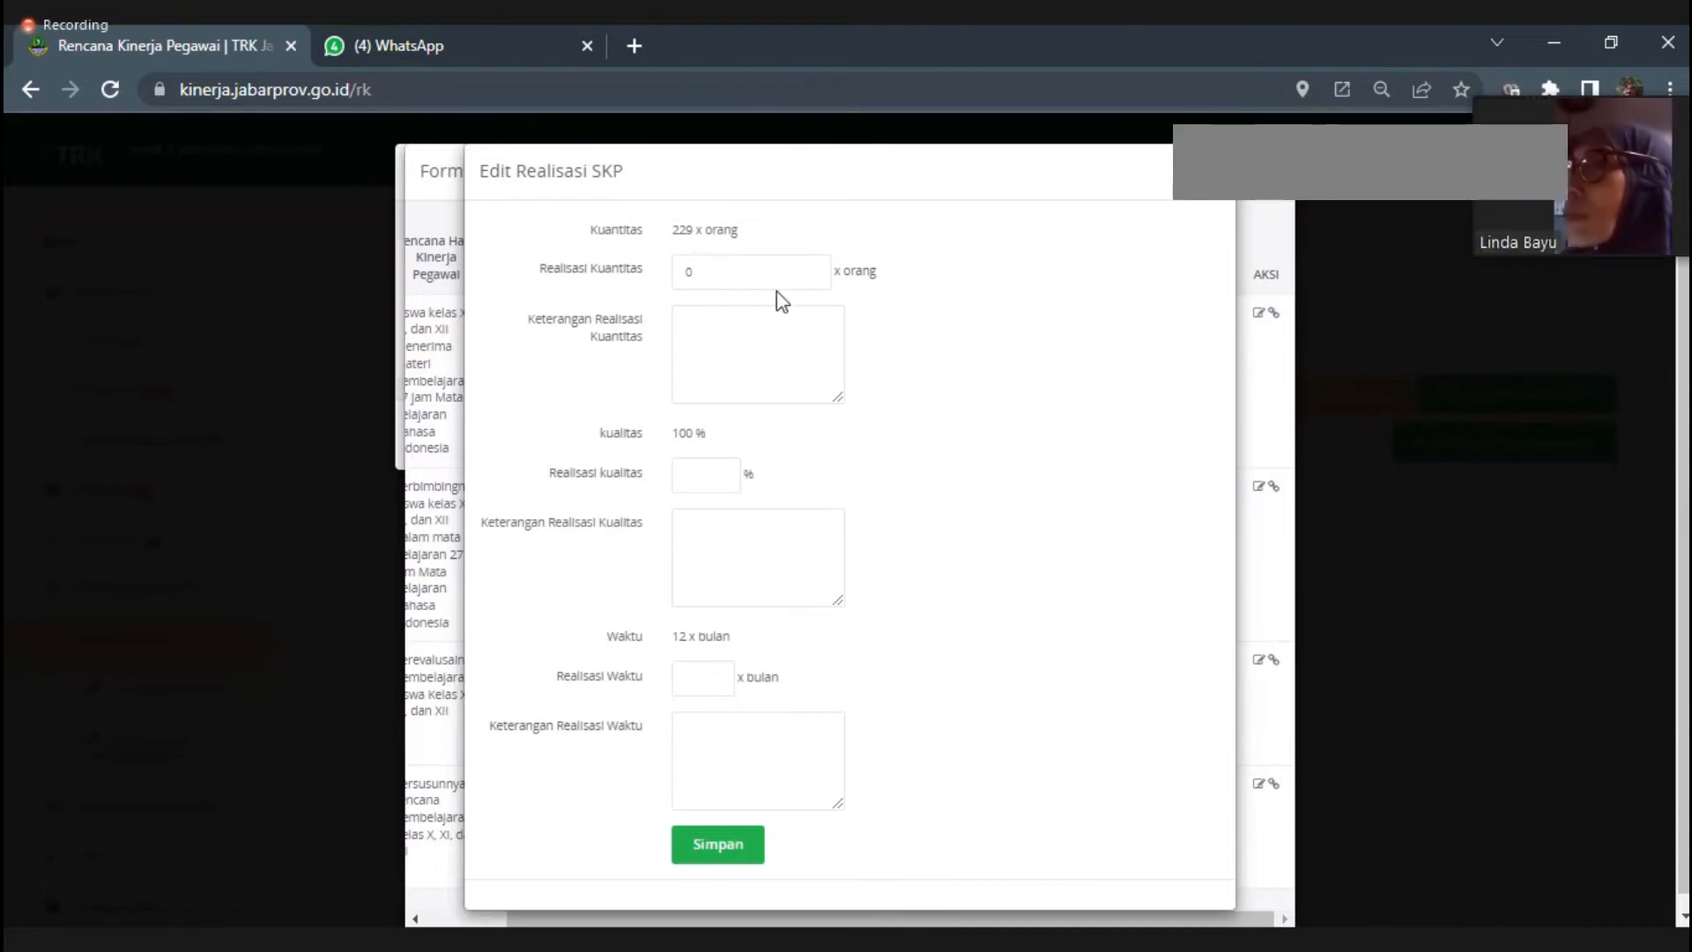
{"action": "left_click", "coordinate": [735, 272]}
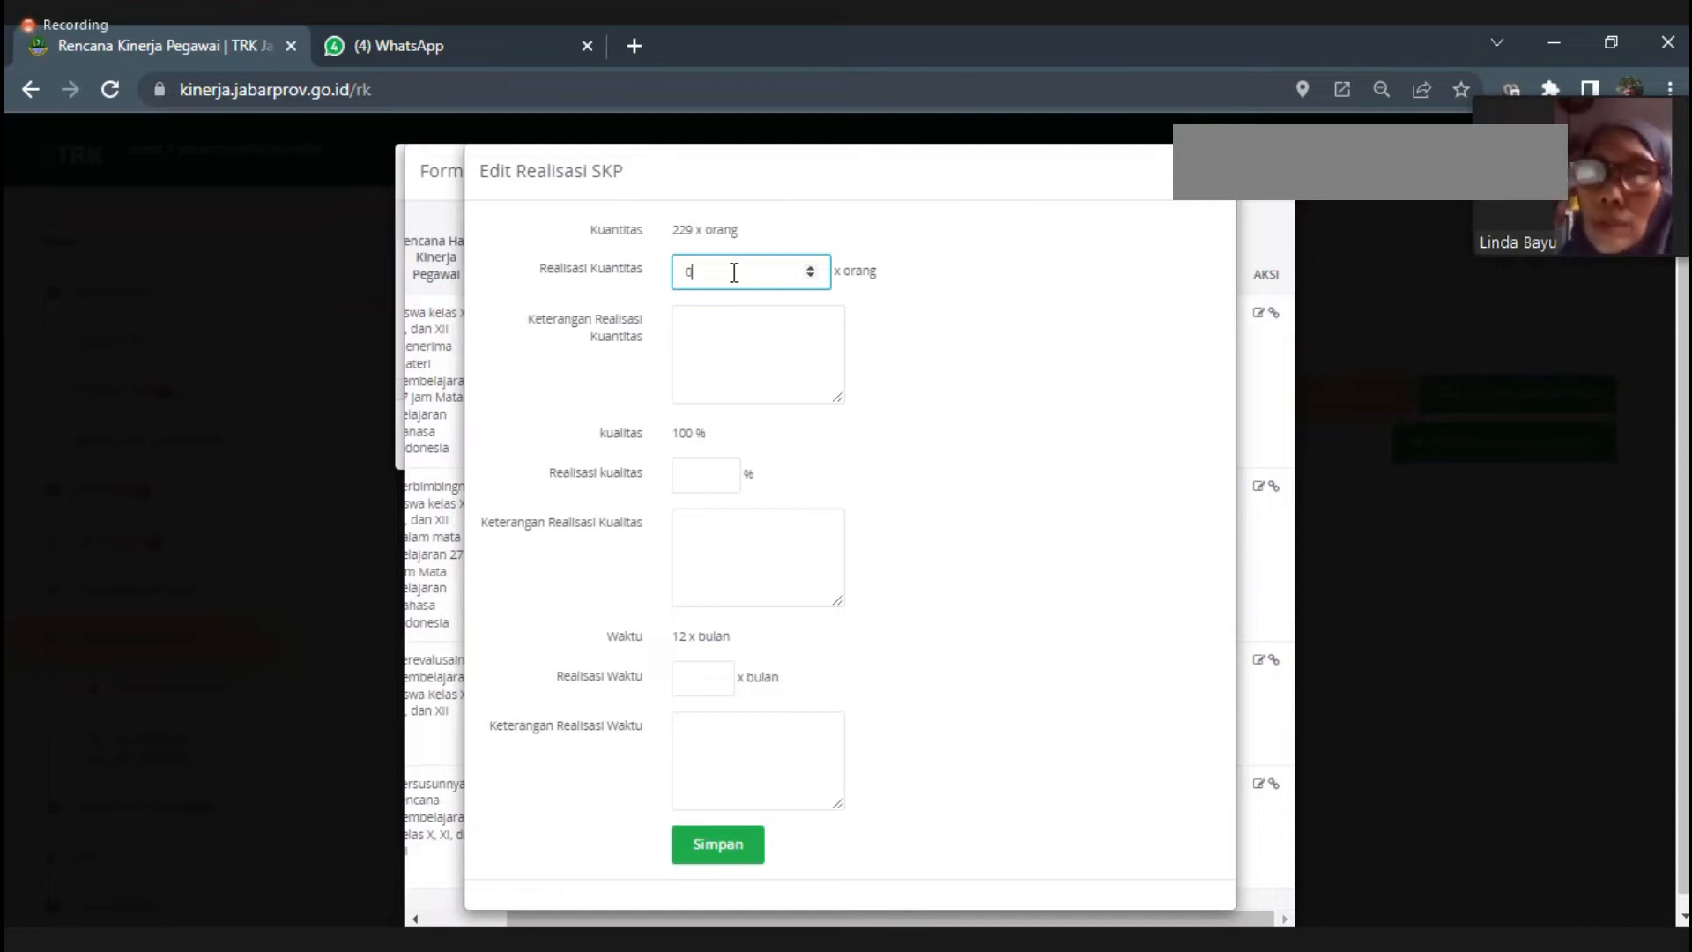
{"action": "key", "text": "BackSpace"}
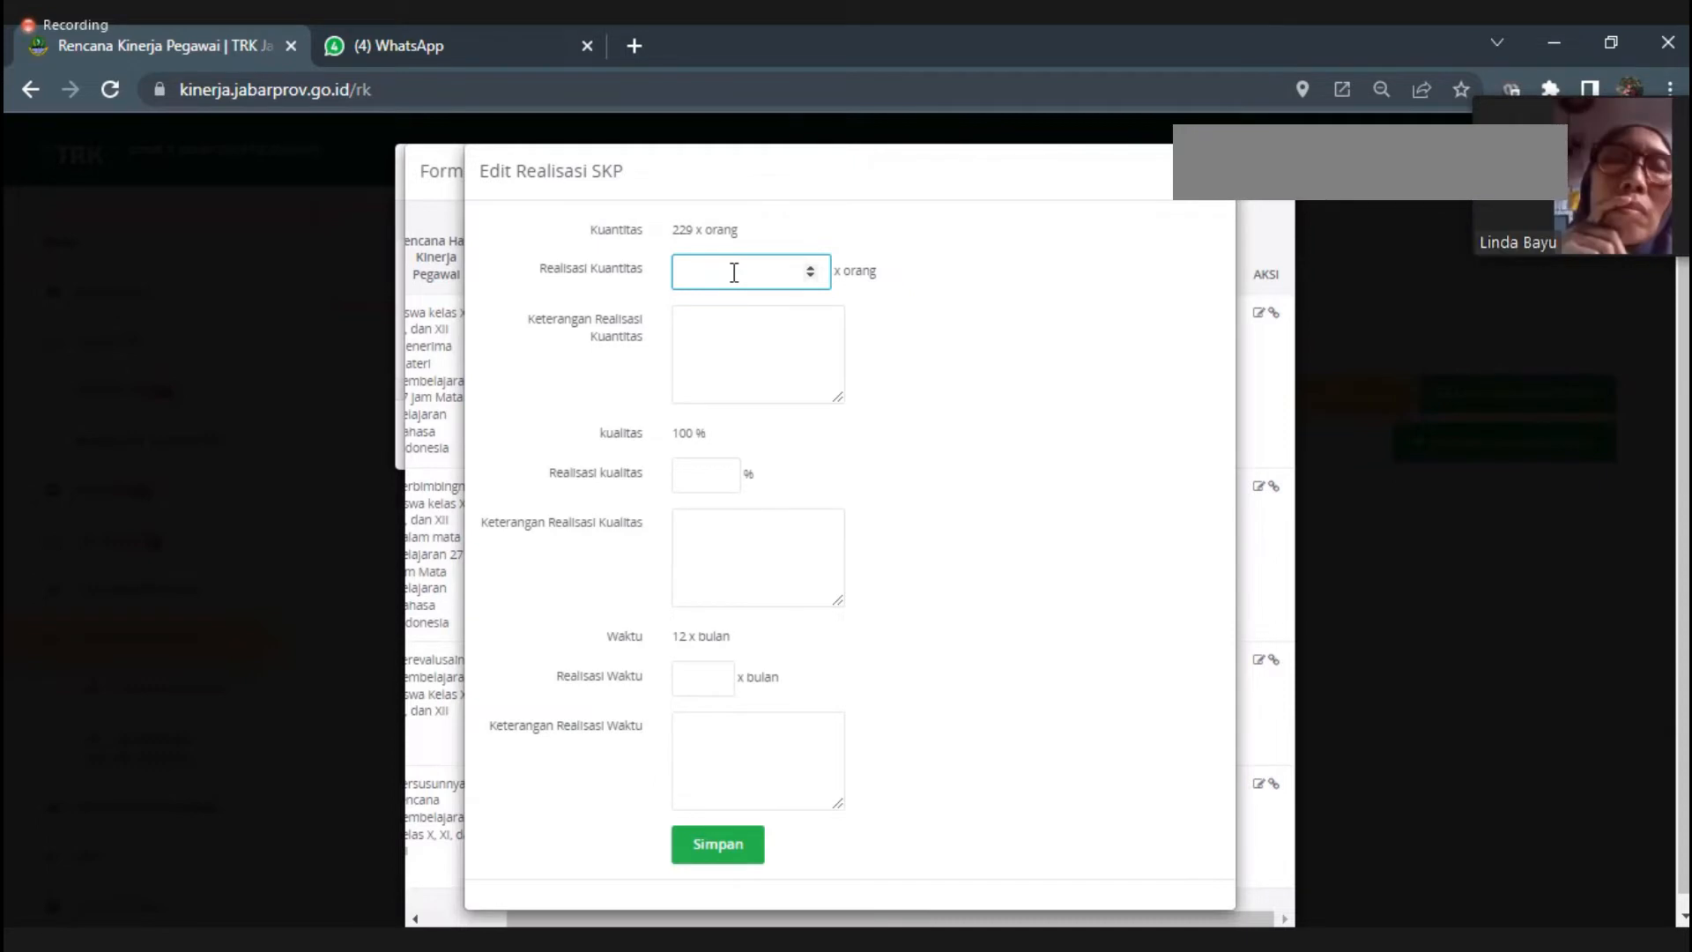
{"action": "type", "text": "22"}
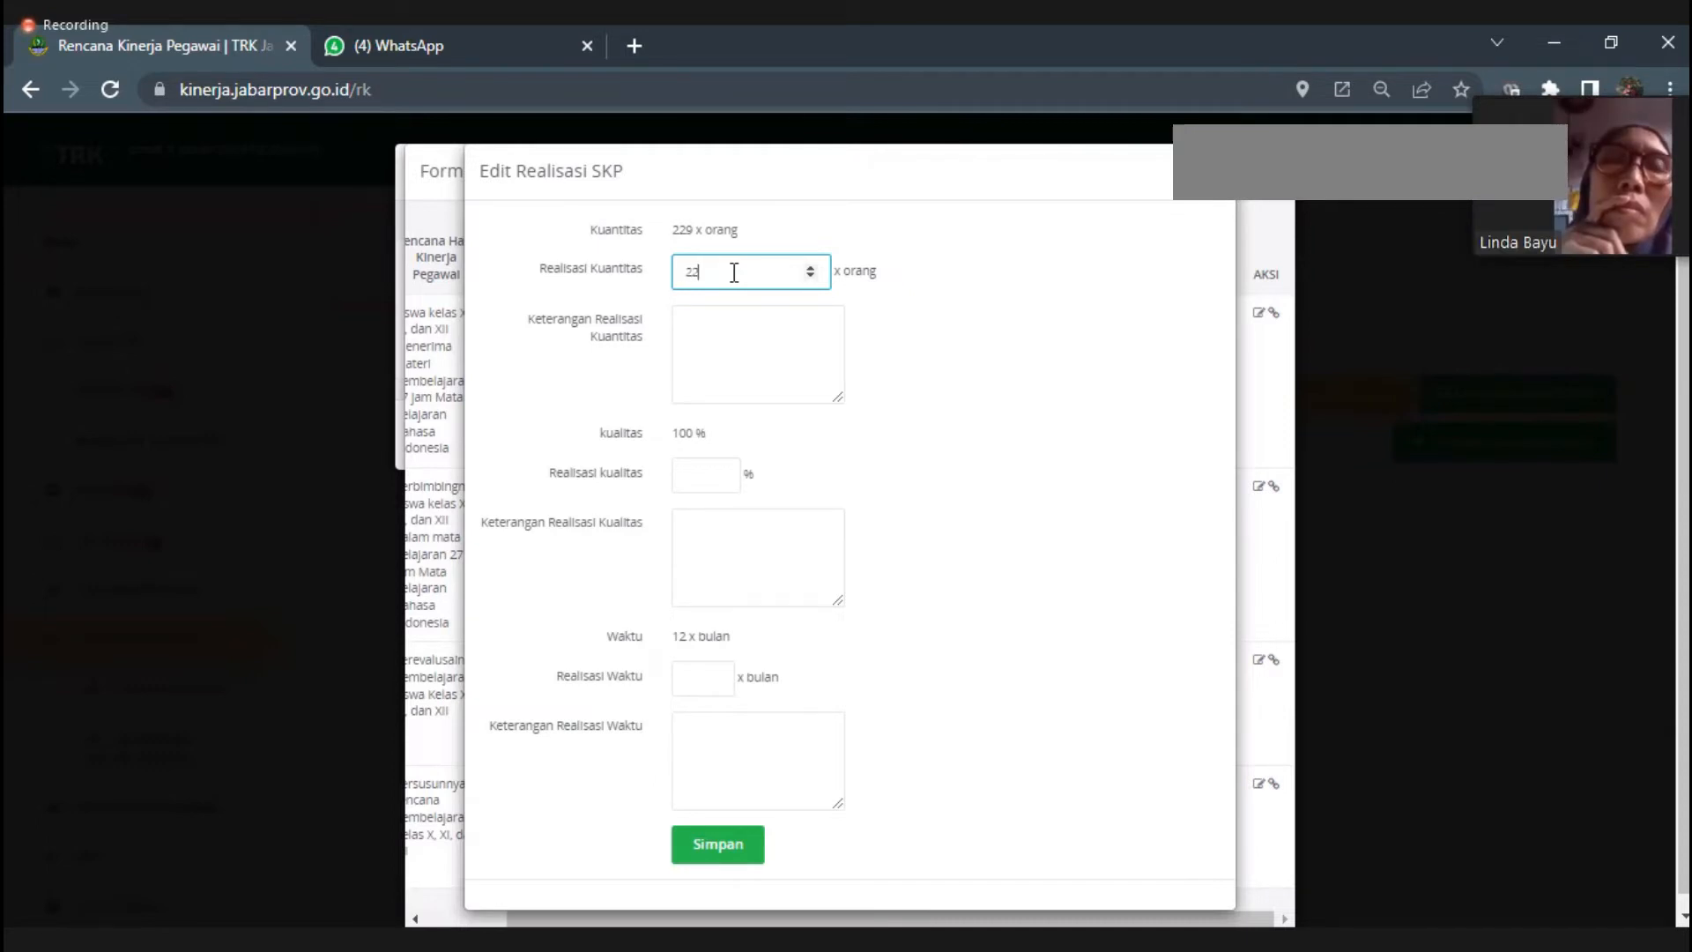
{"action": "type", "text": "9"}
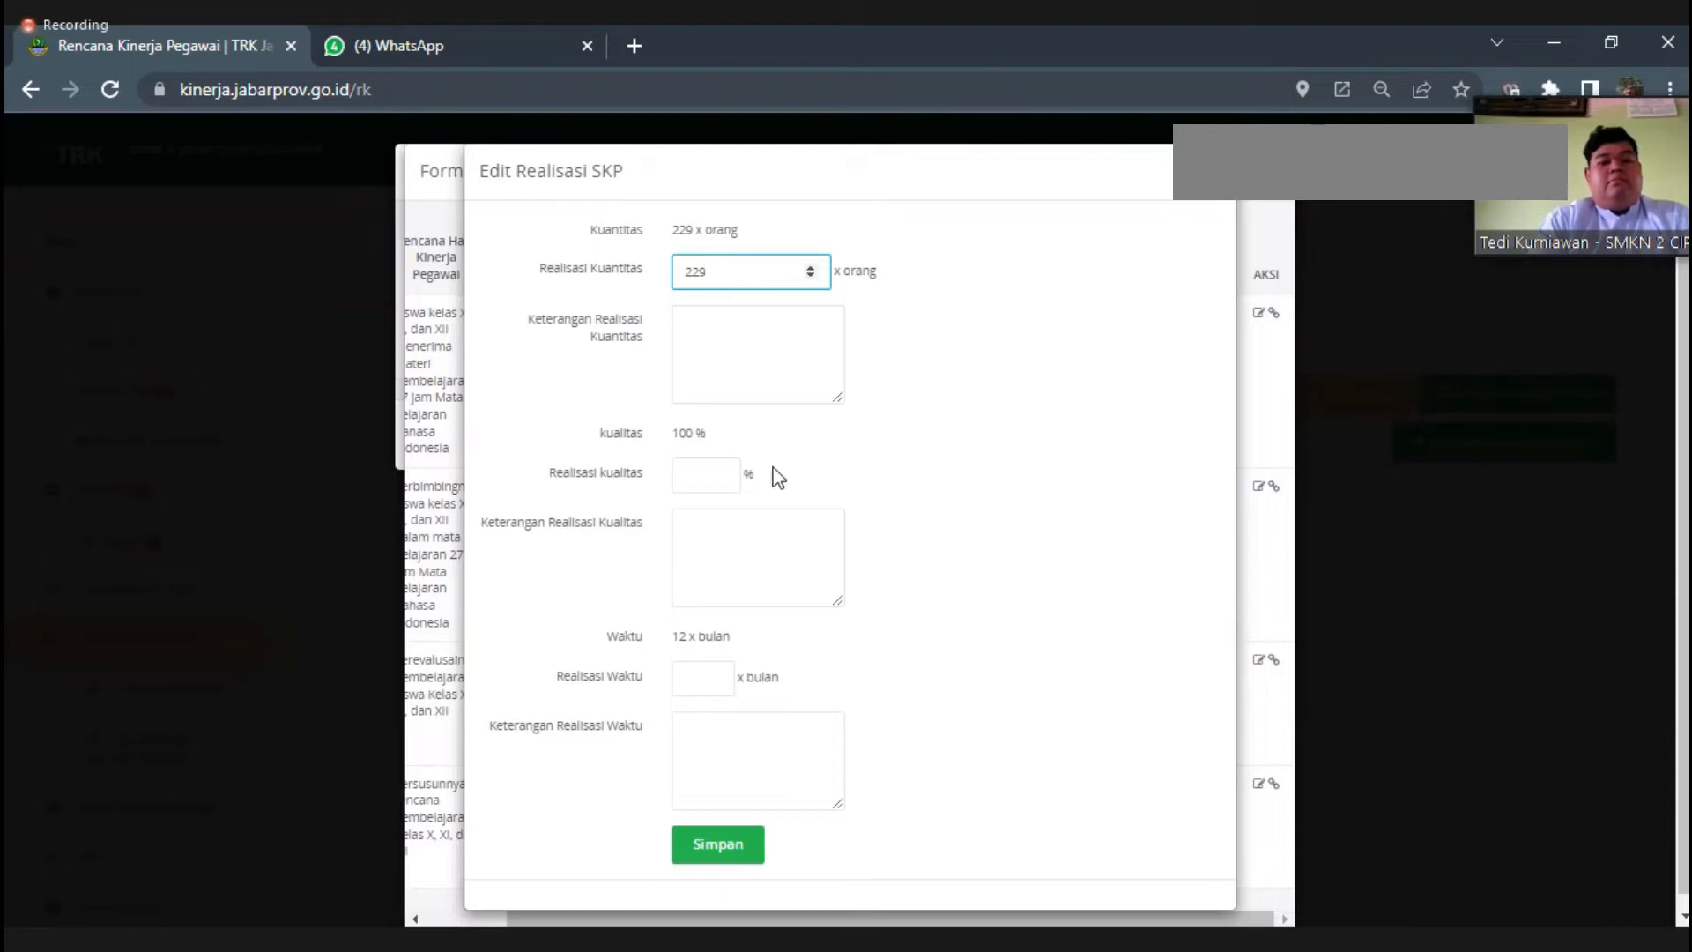
{"action": "left_click", "coordinate": [684, 476]}
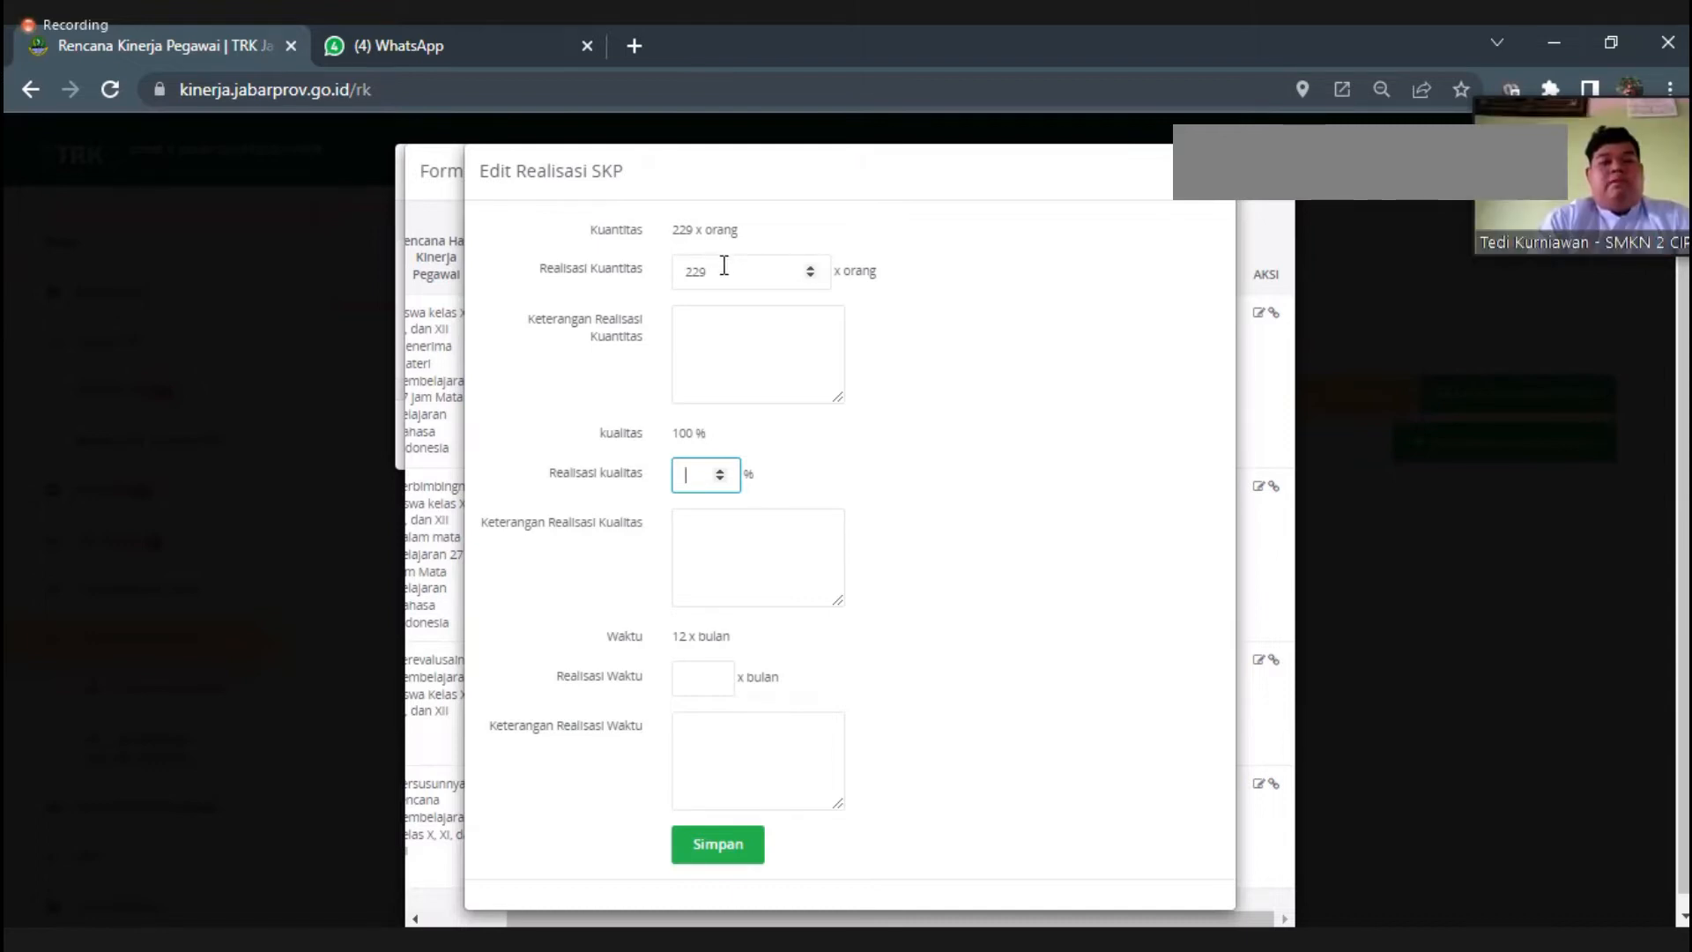
{"action": "left_click", "coordinate": [716, 307]}
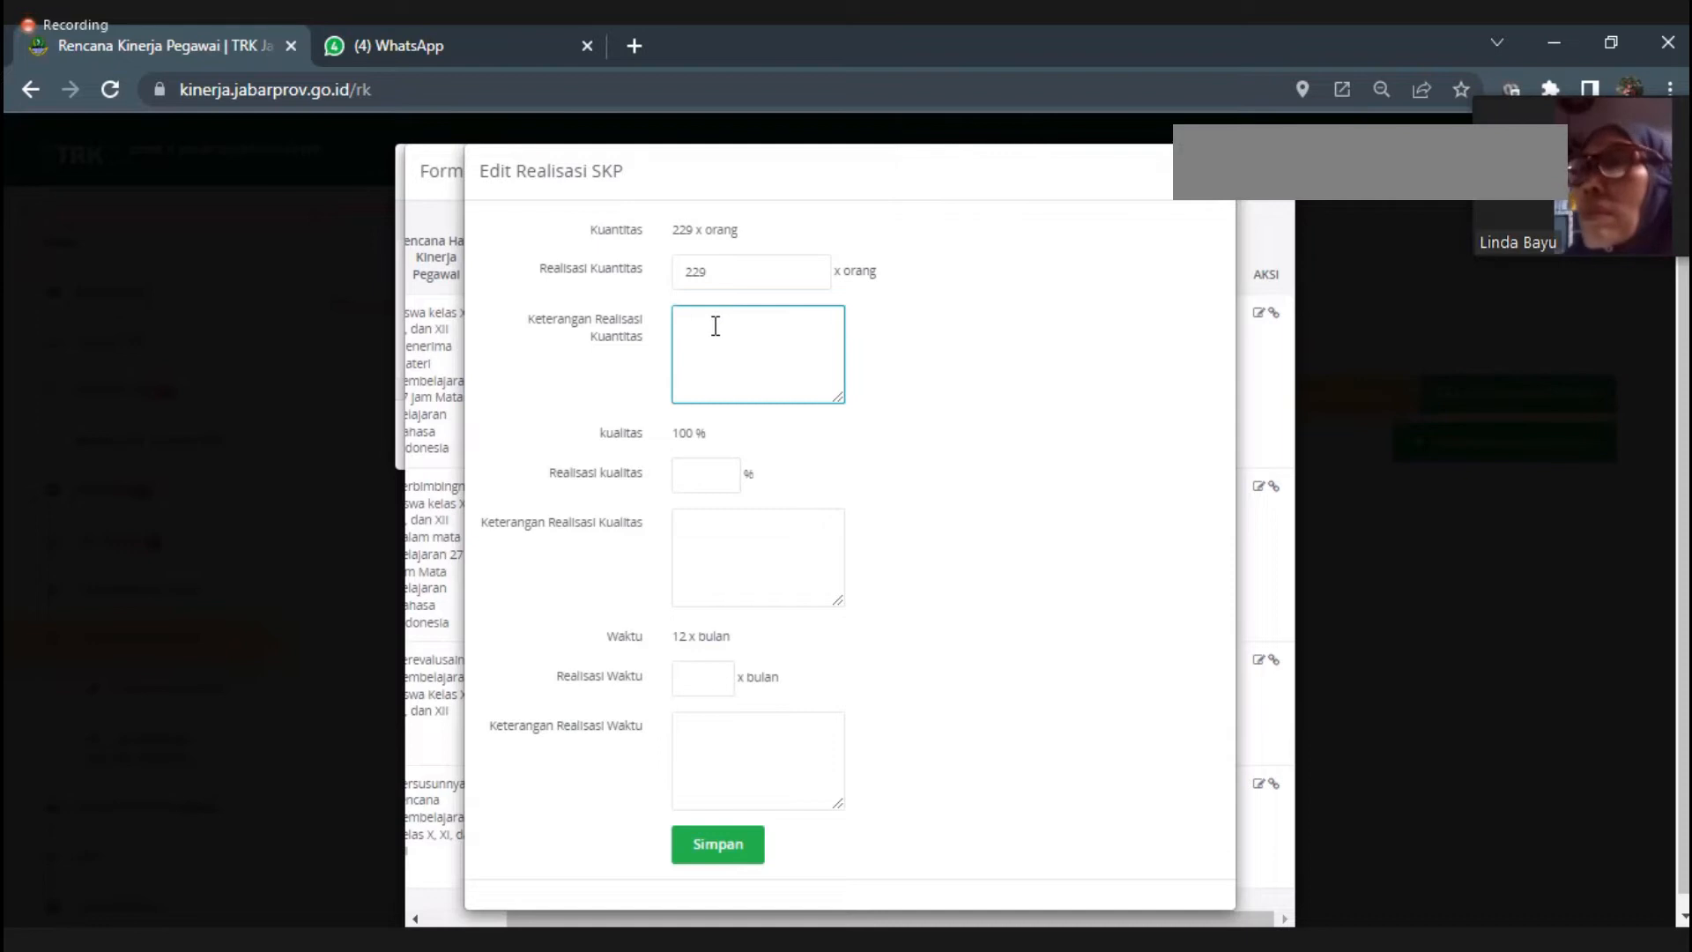
{"action": "left_click", "coordinate": [981, 183]}
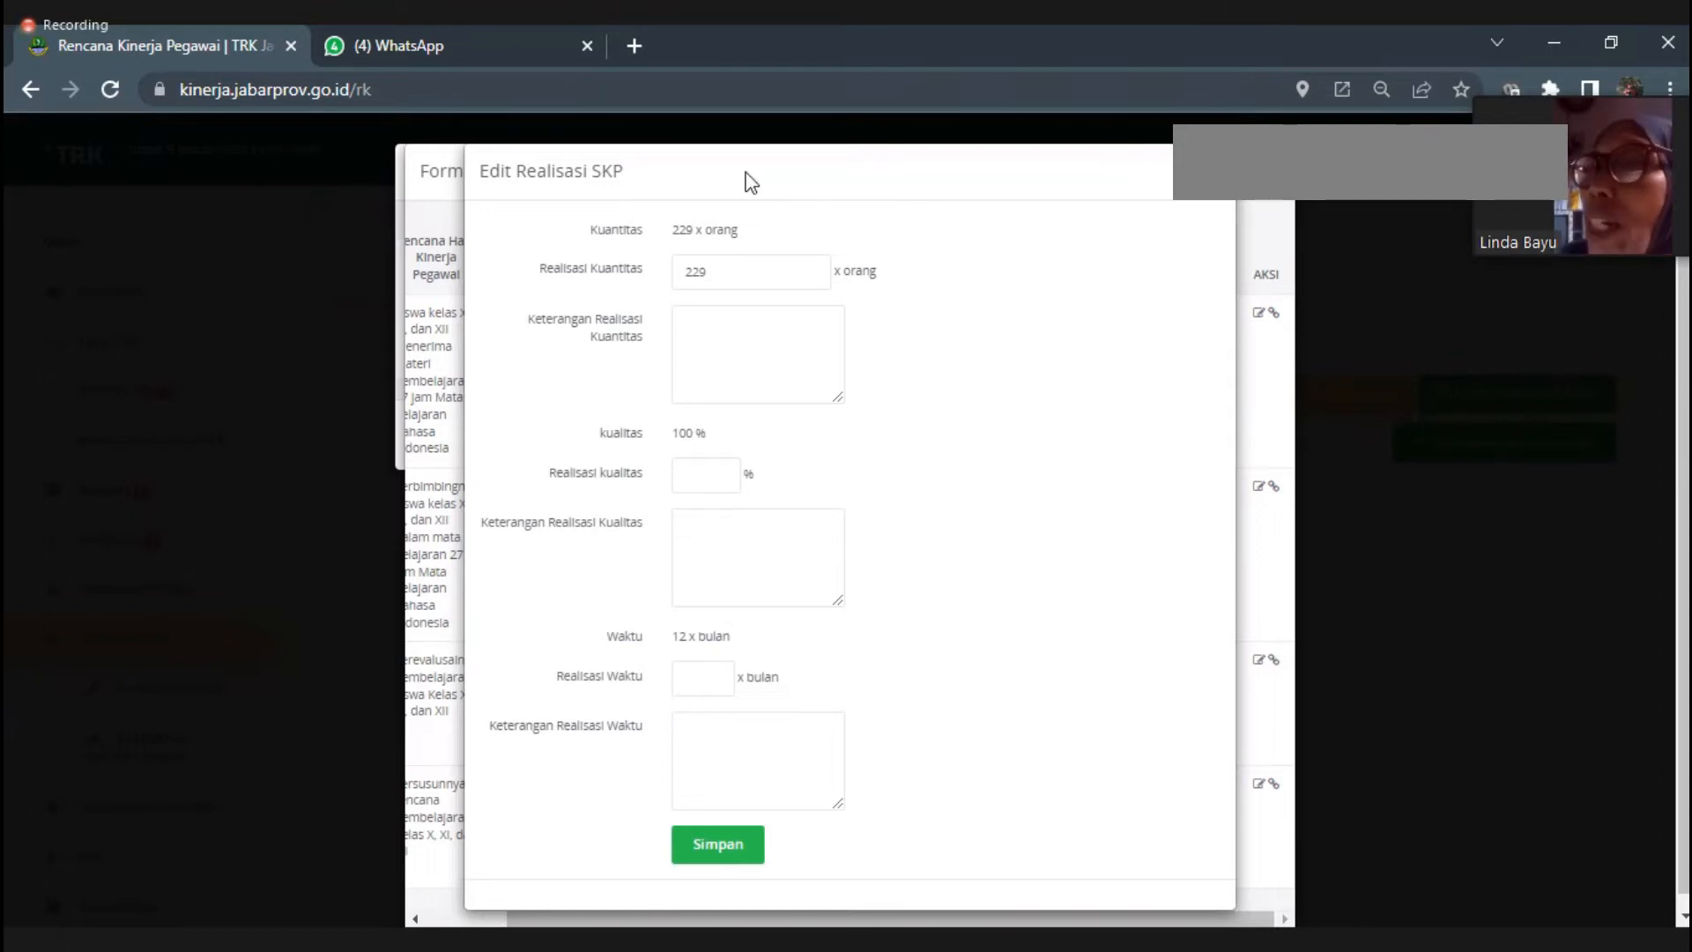
{"action": "left_click", "coordinate": [713, 844]}
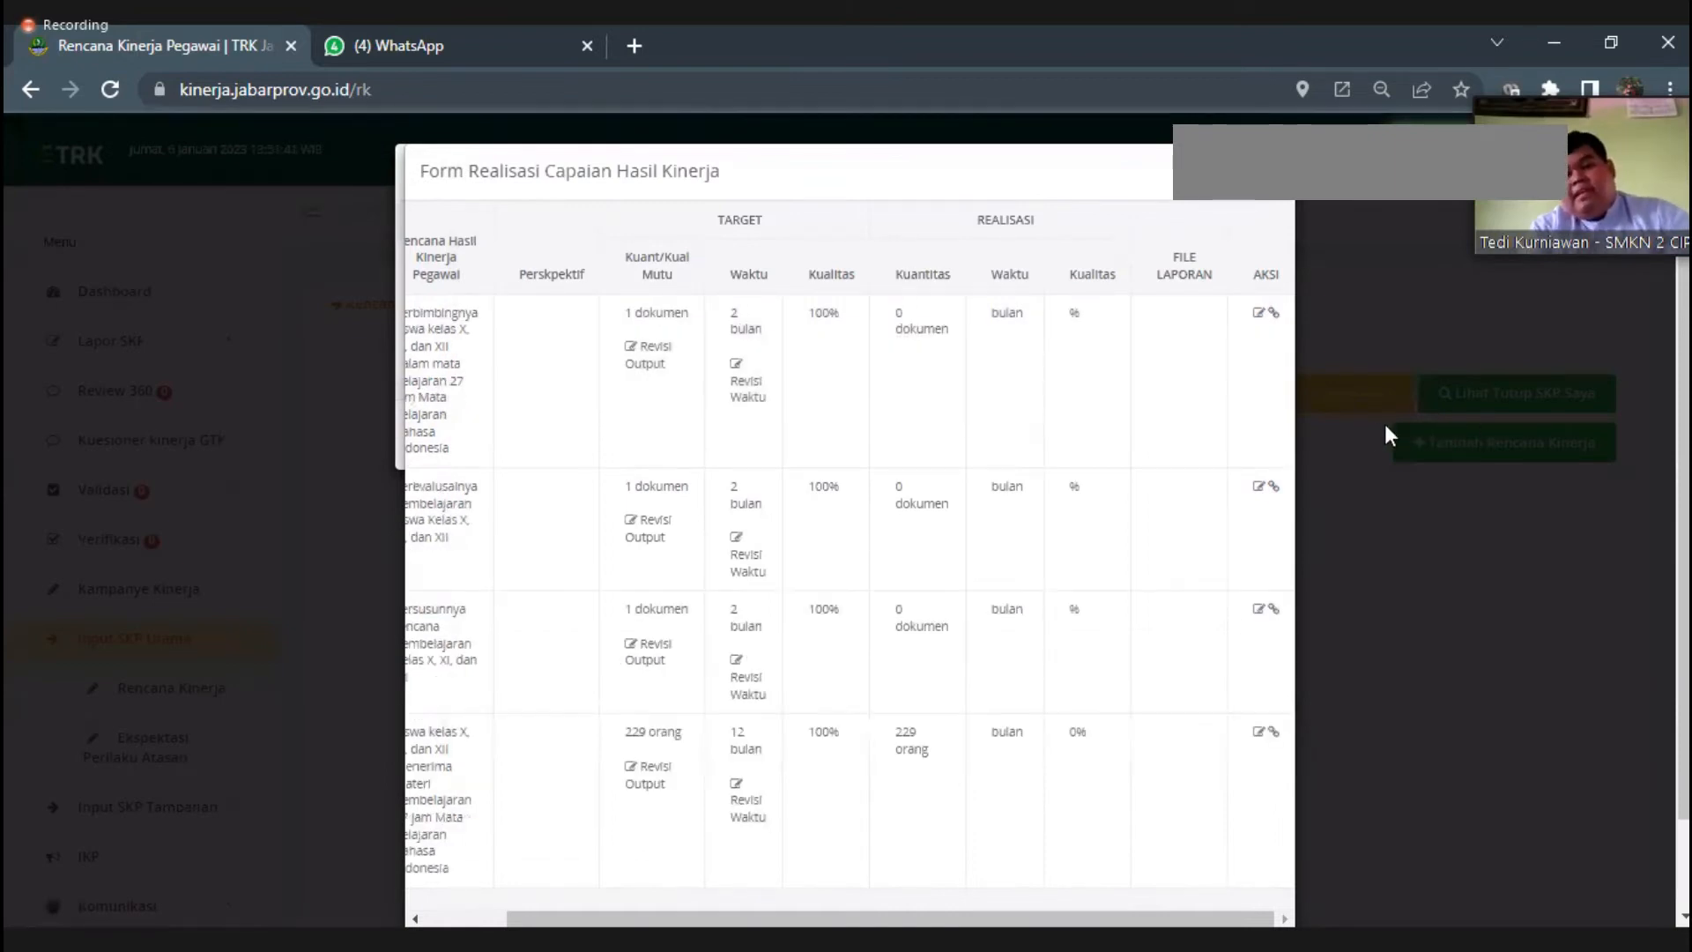
Examine the target and realisation columns for all work plan items in the realisation form
{"action": "scroll", "coordinate": [1258, 552], "scroll_direction": "down", "scroll_amount": 2}
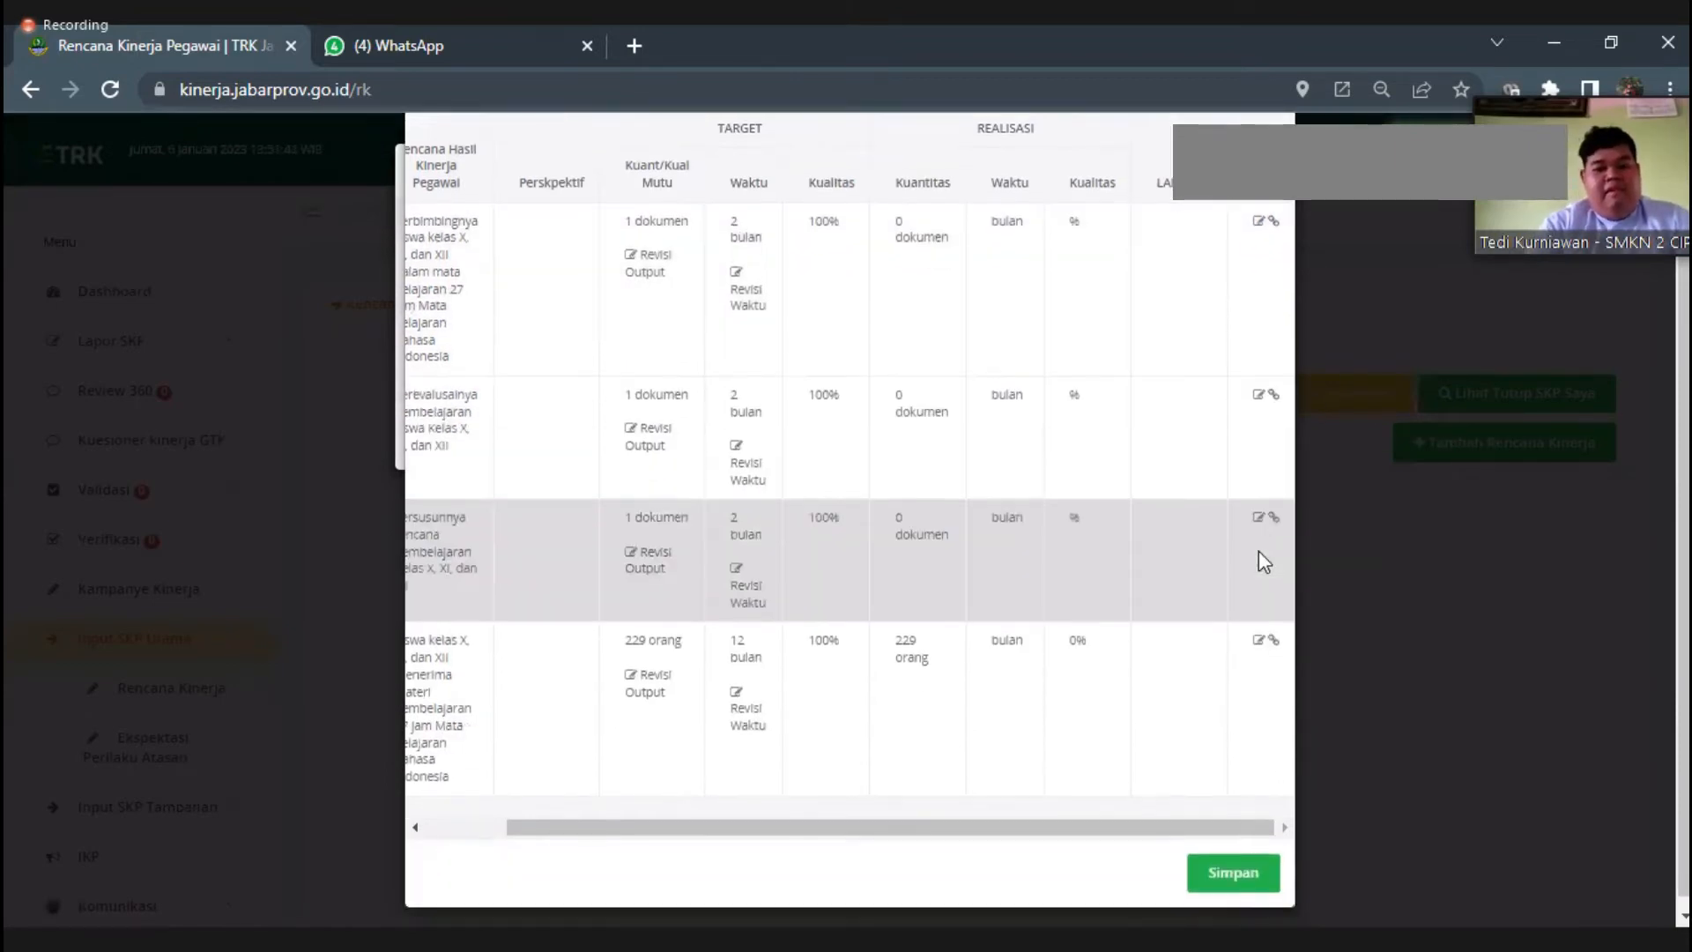
{"action": "scroll", "coordinate": [1258, 552], "scroll_direction": "up", "scroll_amount": 2}
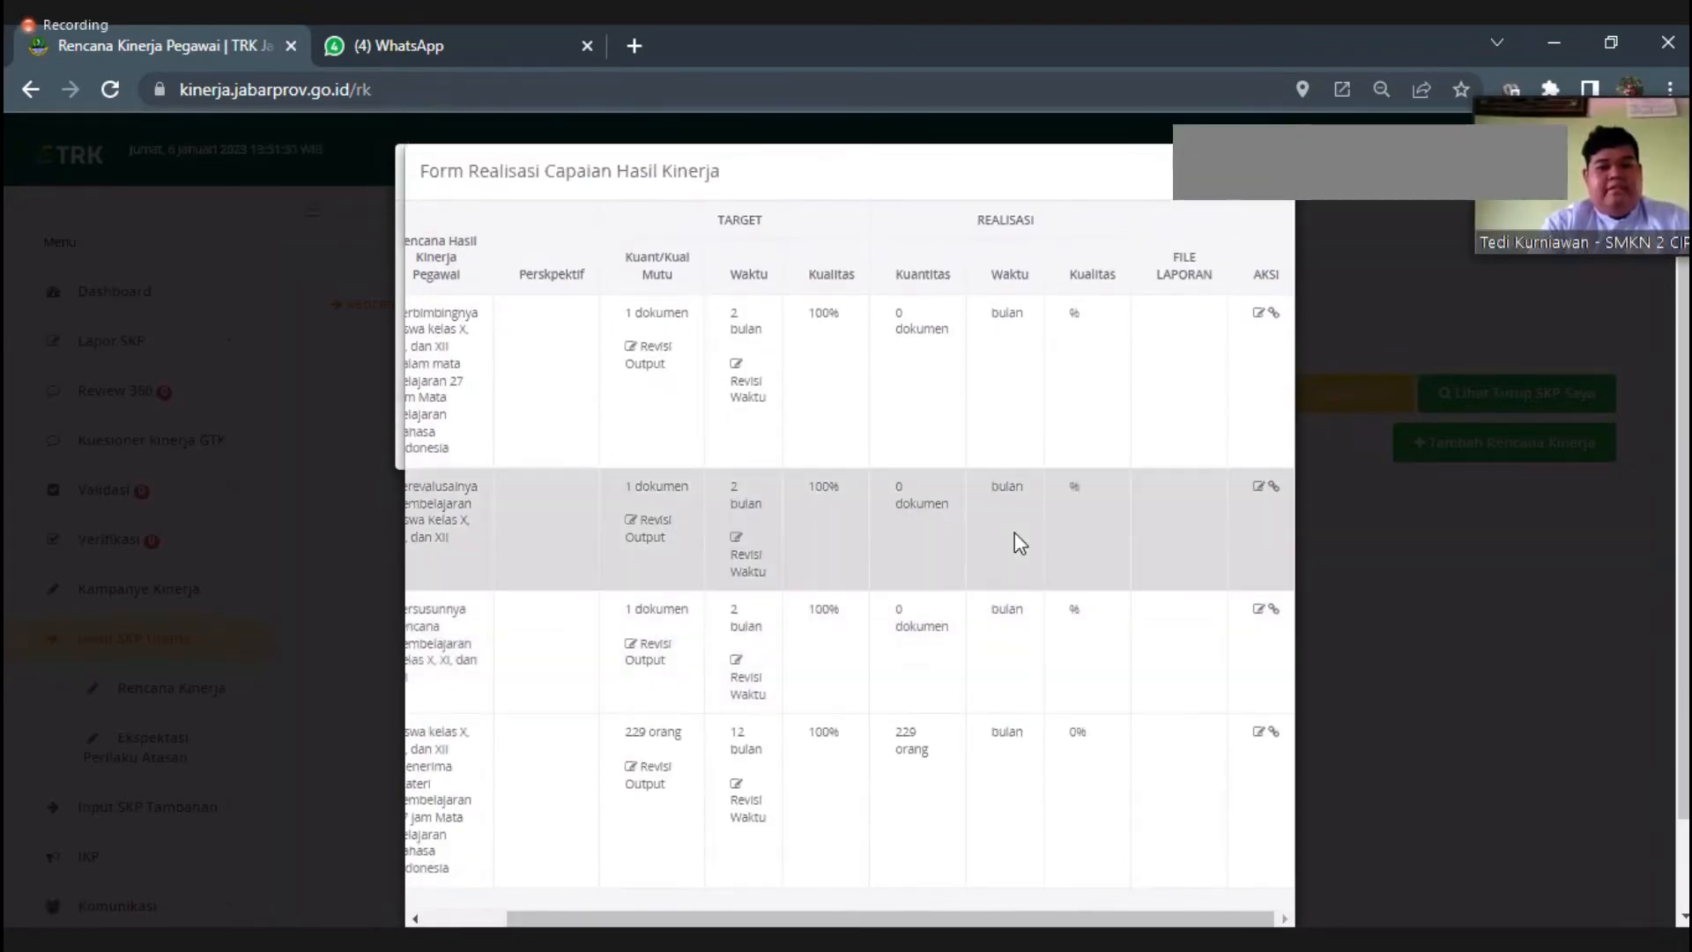
{"action": "scroll", "coordinate": [1015, 536], "scroll_direction": "left", "scroll_amount": 2}
{"action": "scroll", "coordinate": [1014, 534], "scroll_direction": "right", "scroll_amount": 2}
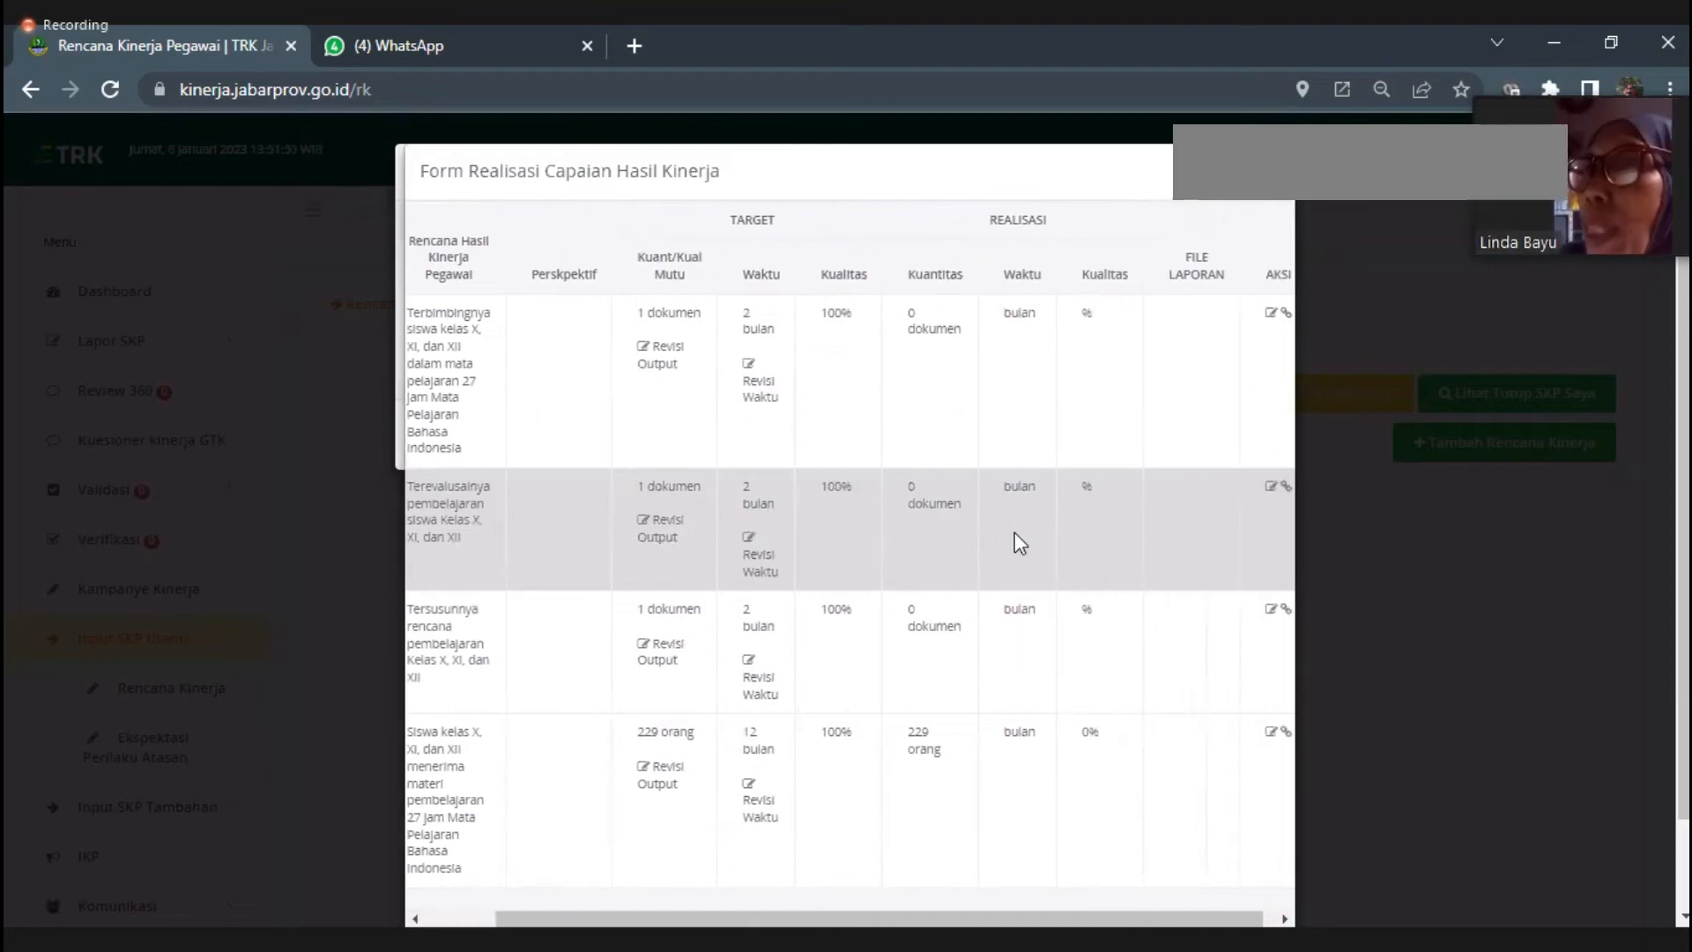
{"action": "scroll", "coordinate": [1014, 534], "scroll_direction": "left", "scroll_amount": 2}
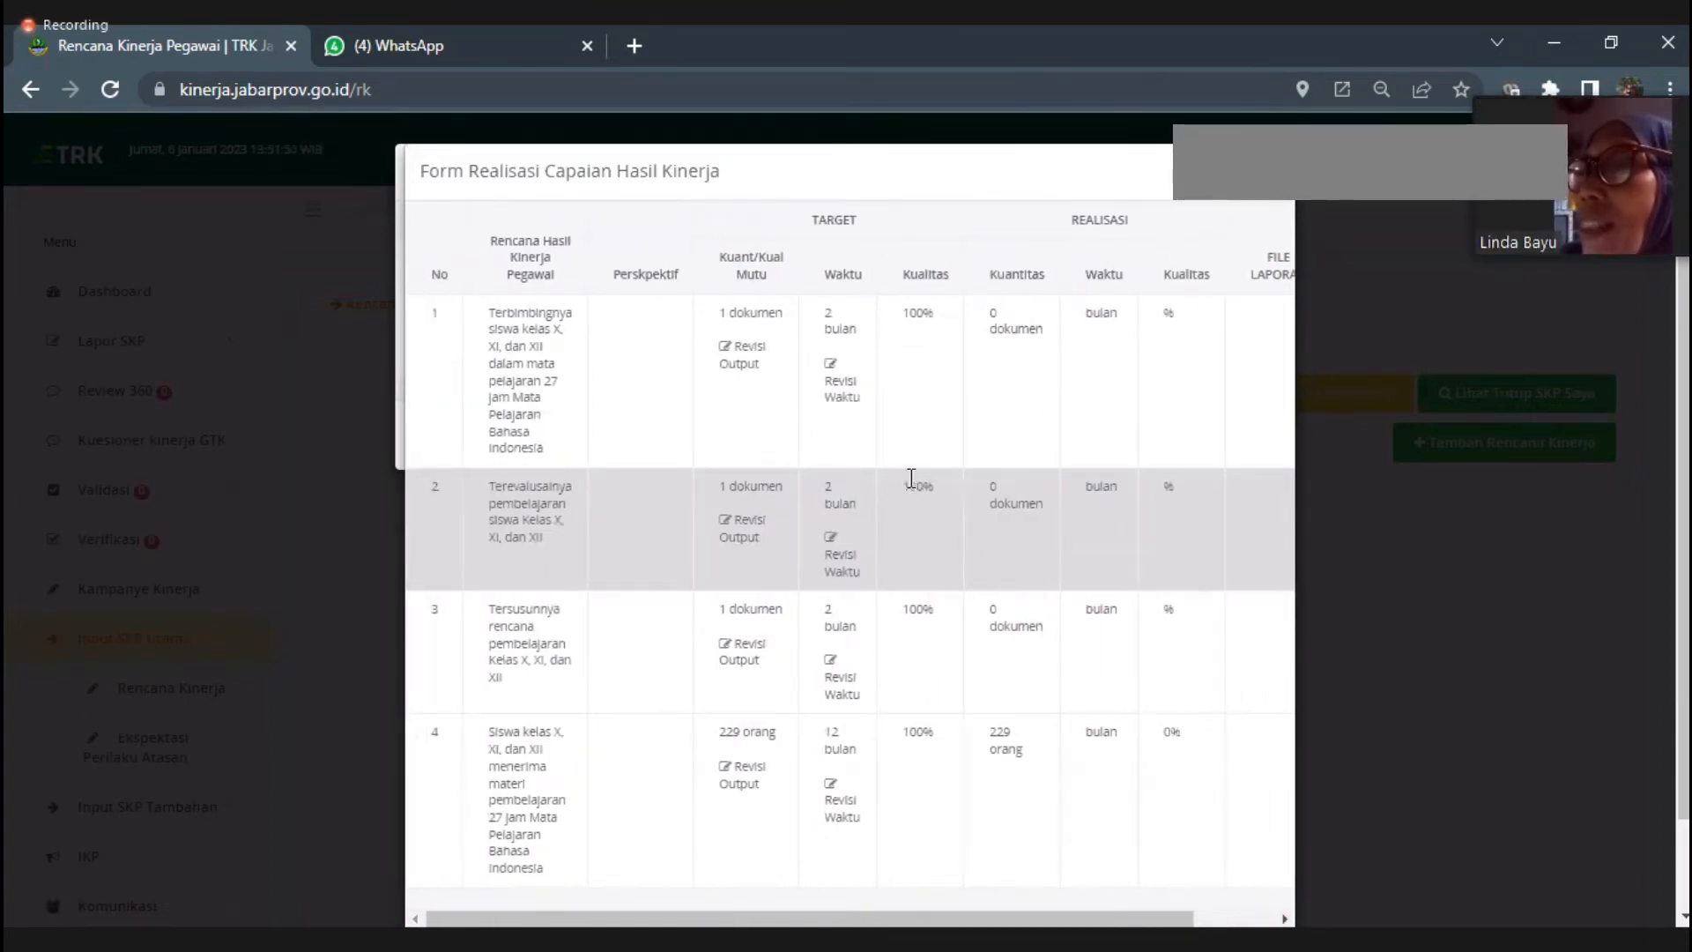
{"action": "scroll", "coordinate": [909, 483], "scroll_direction": "down", "scroll_amount": 2}
{"action": "scroll", "coordinate": [907, 489], "scroll_direction": "up", "scroll_amount": 2}
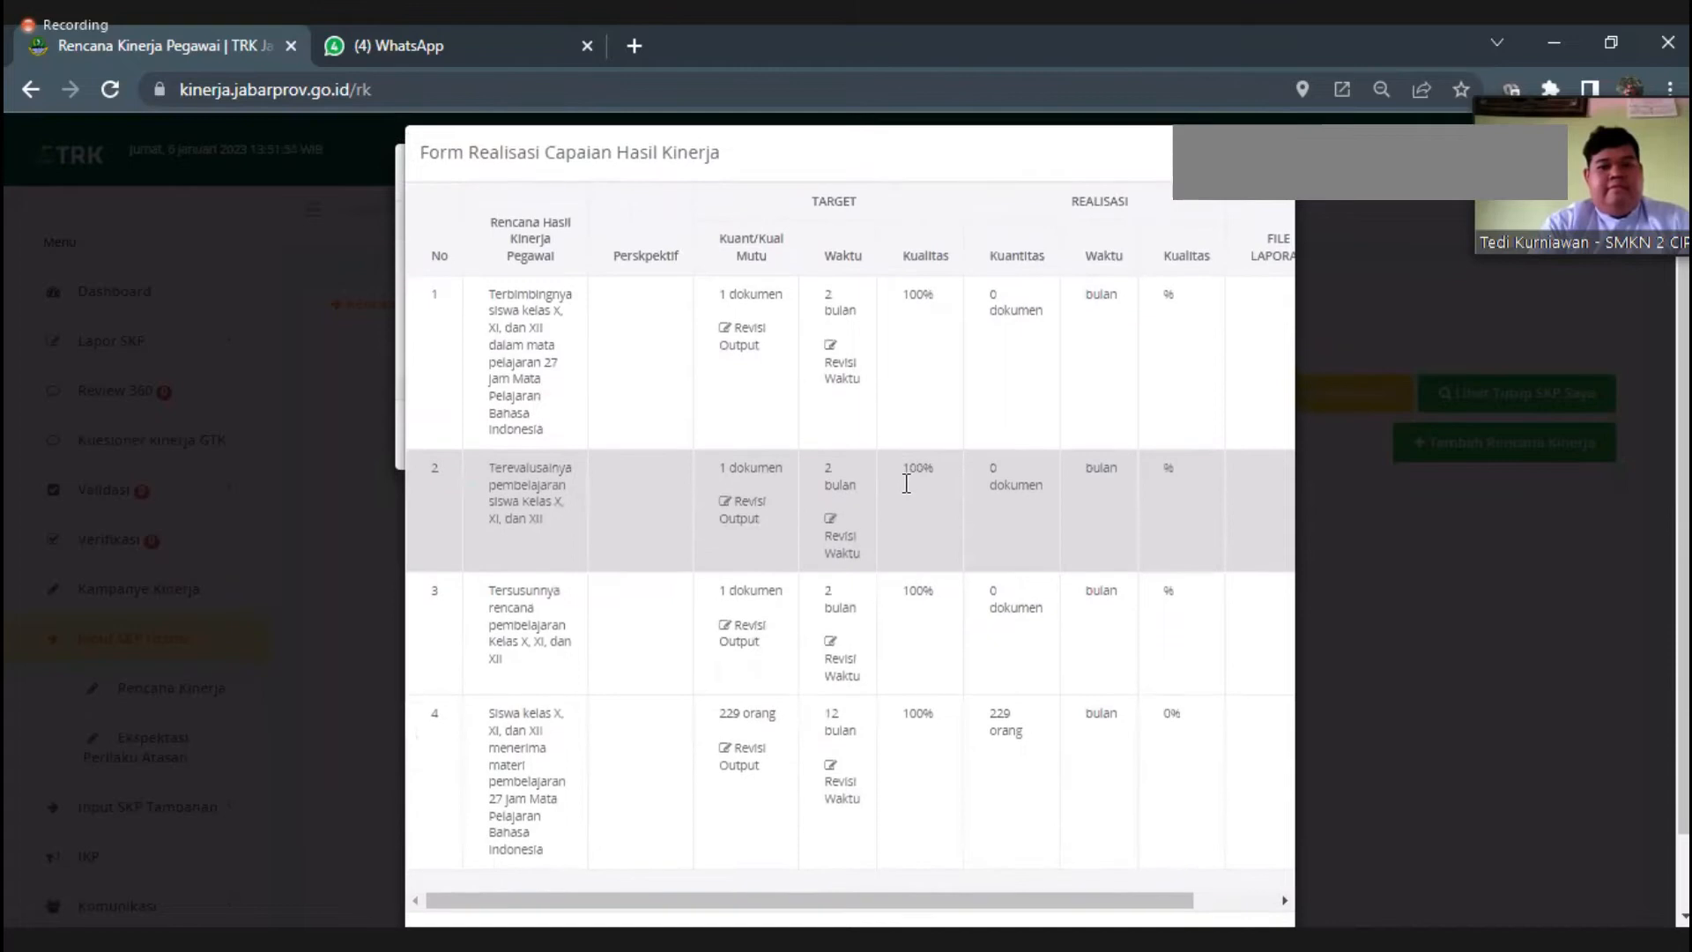
{"action": "scroll", "coordinate": [1061, 465], "scroll_direction": "down", "scroll_amount": 2}
{"action": "scroll", "coordinate": [1152, 431], "scroll_direction": "right", "scroll_amount": 2}
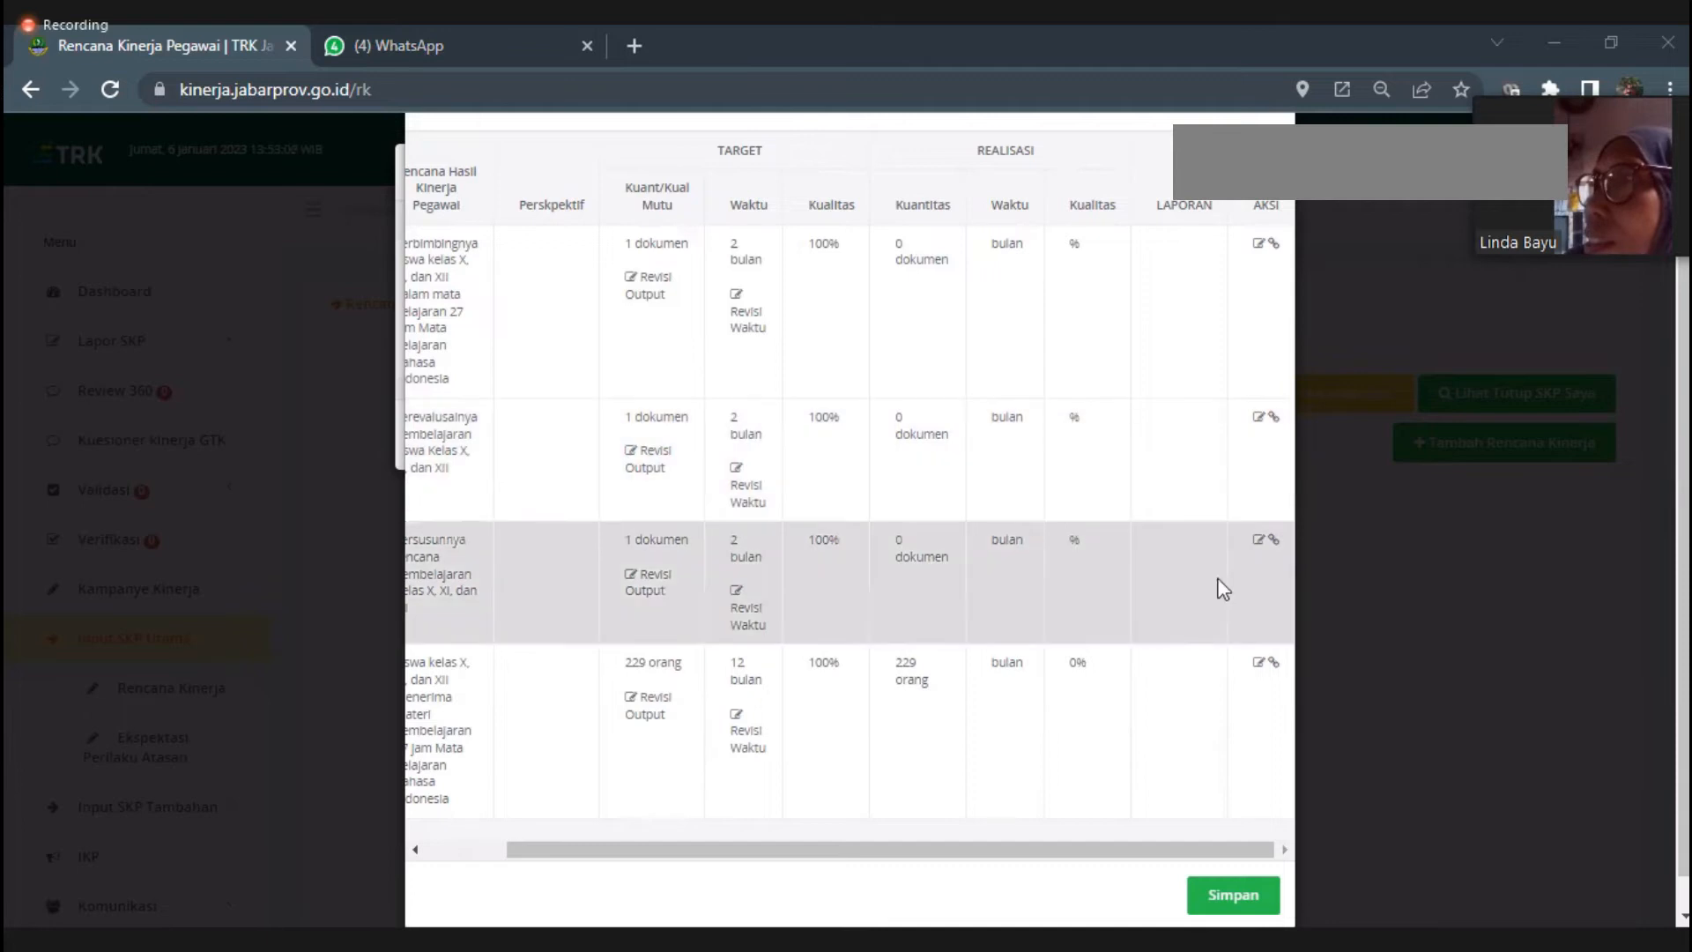
{"action": "left_click", "coordinate": [1258, 663]}
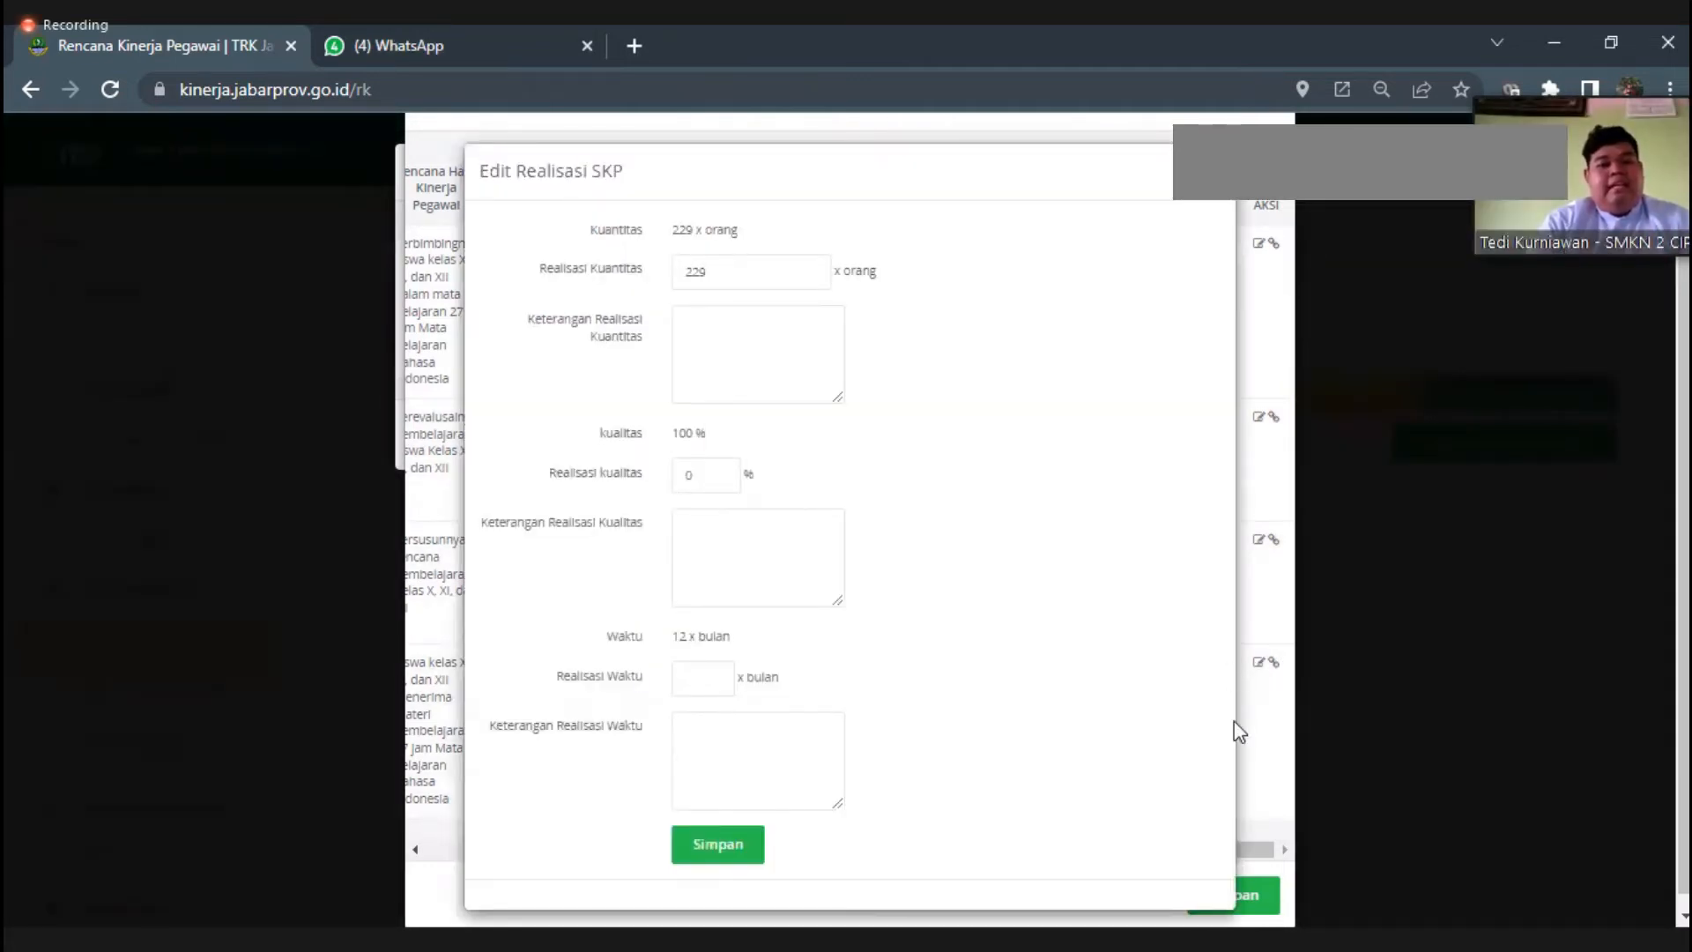
{"action": "left_click", "coordinate": [760, 843]}
{"action": "scroll", "coordinate": [612, 711], "scroll_direction": "left", "scroll_amount": 3}
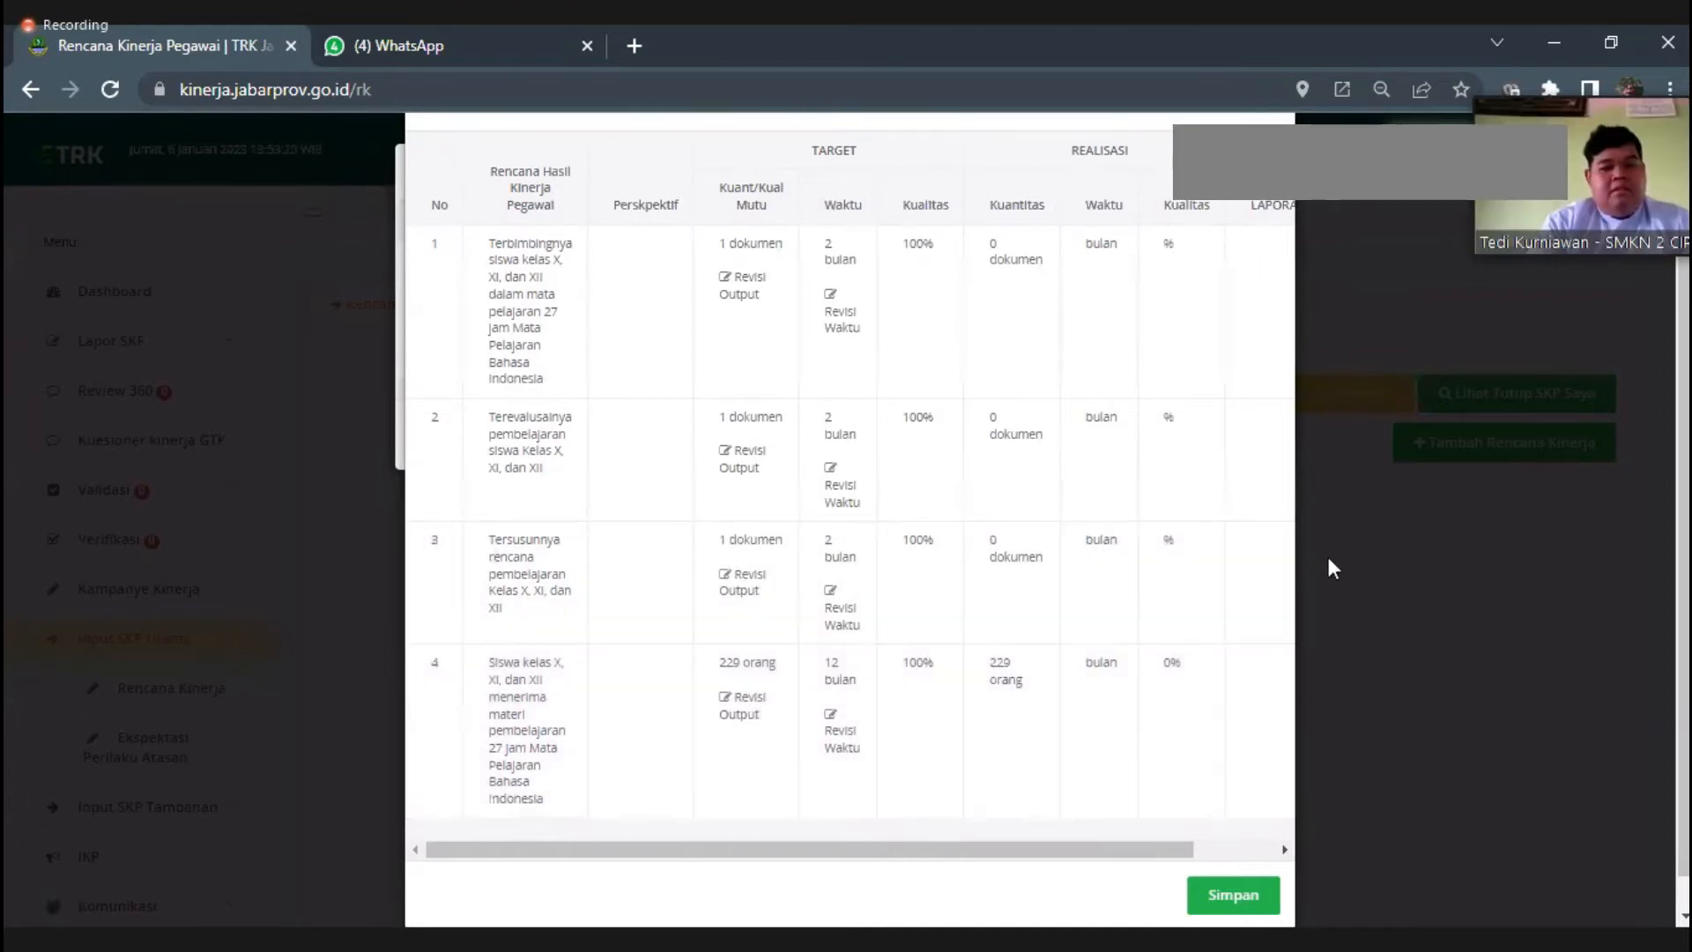
{"action": "scroll", "coordinate": [1109, 706], "scroll_direction": "right", "scroll_amount": 3}
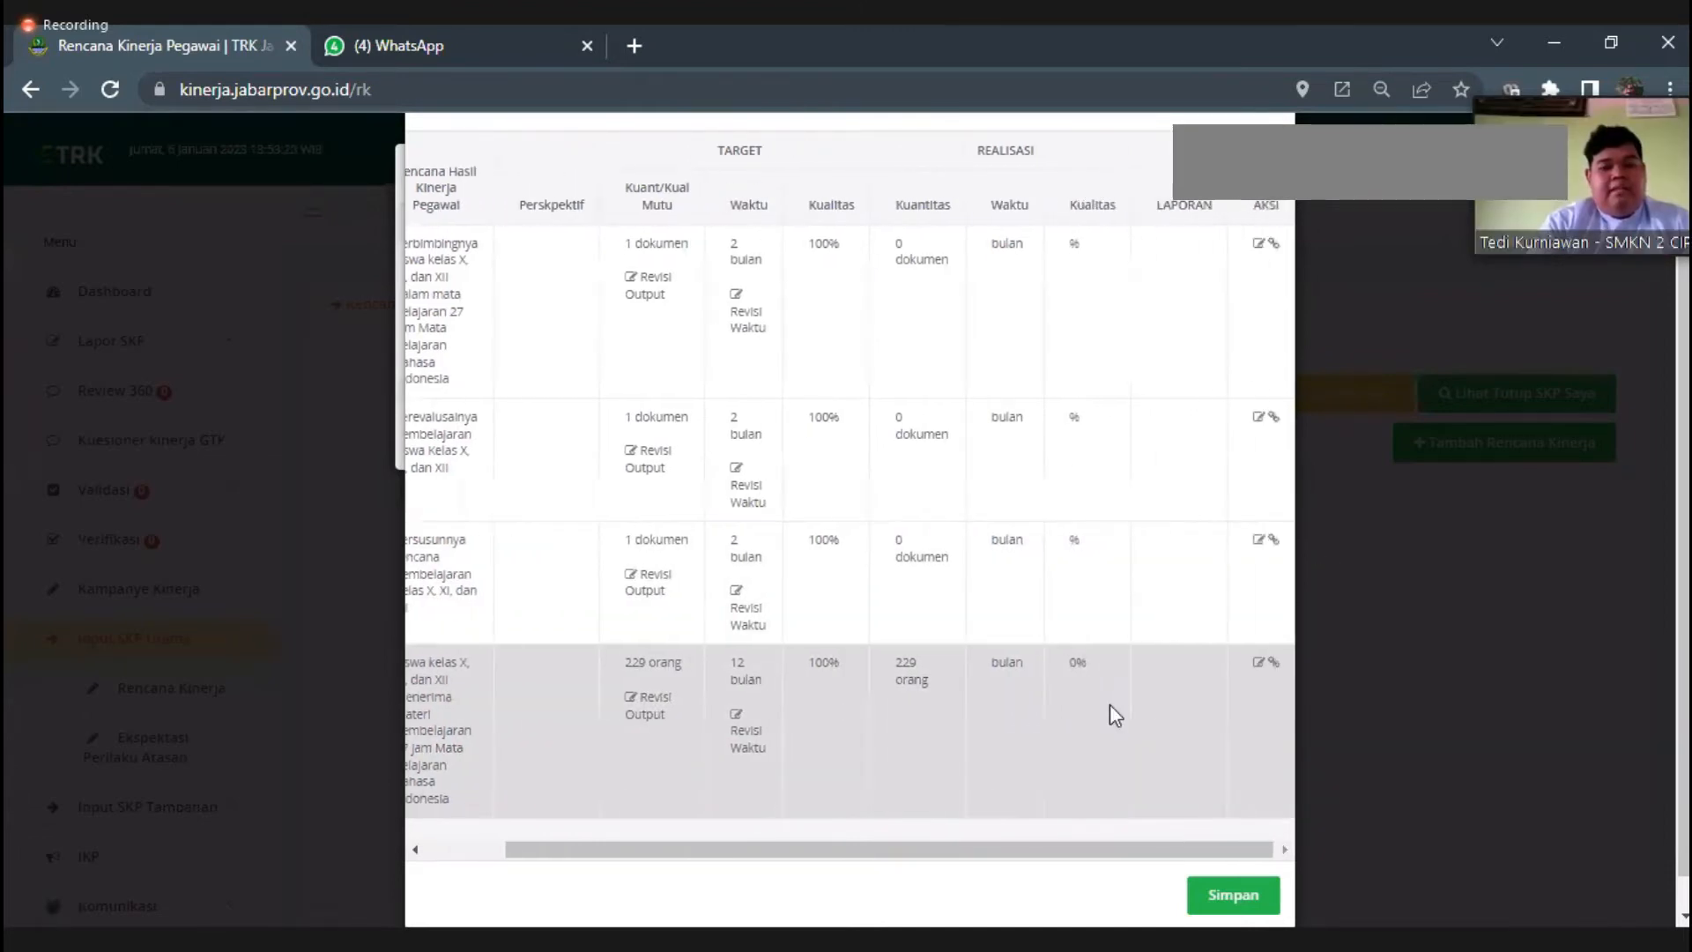
{"action": "left_click", "coordinate": [1259, 663]}
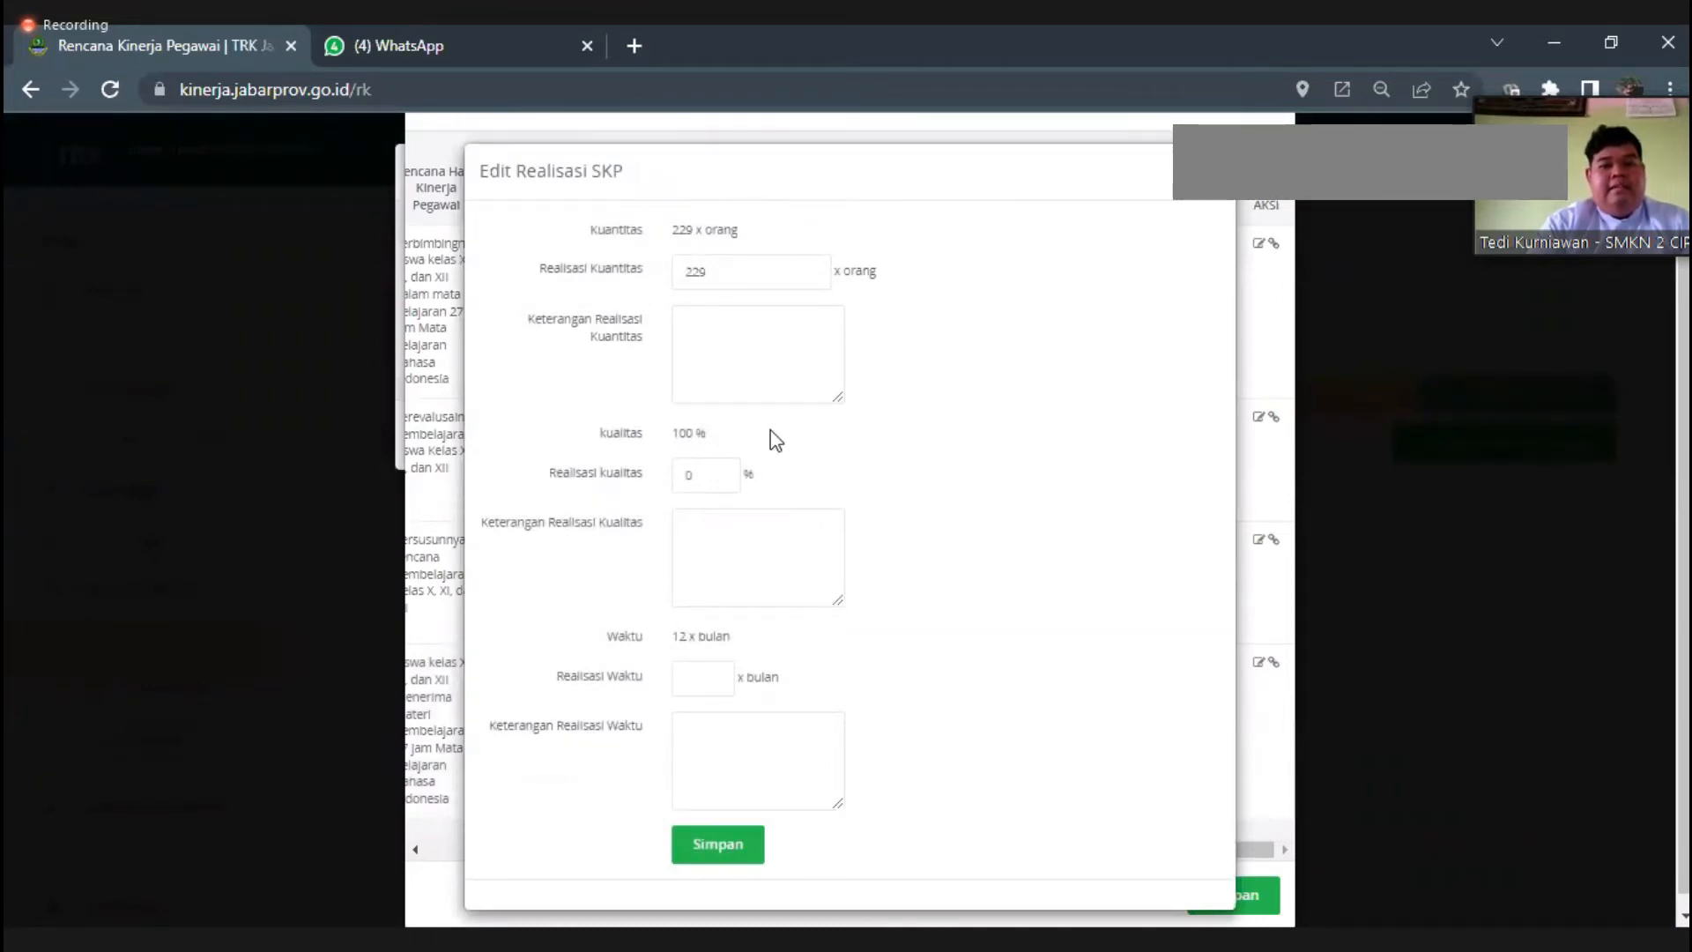
{"action": "left_click", "coordinate": [721, 342]}
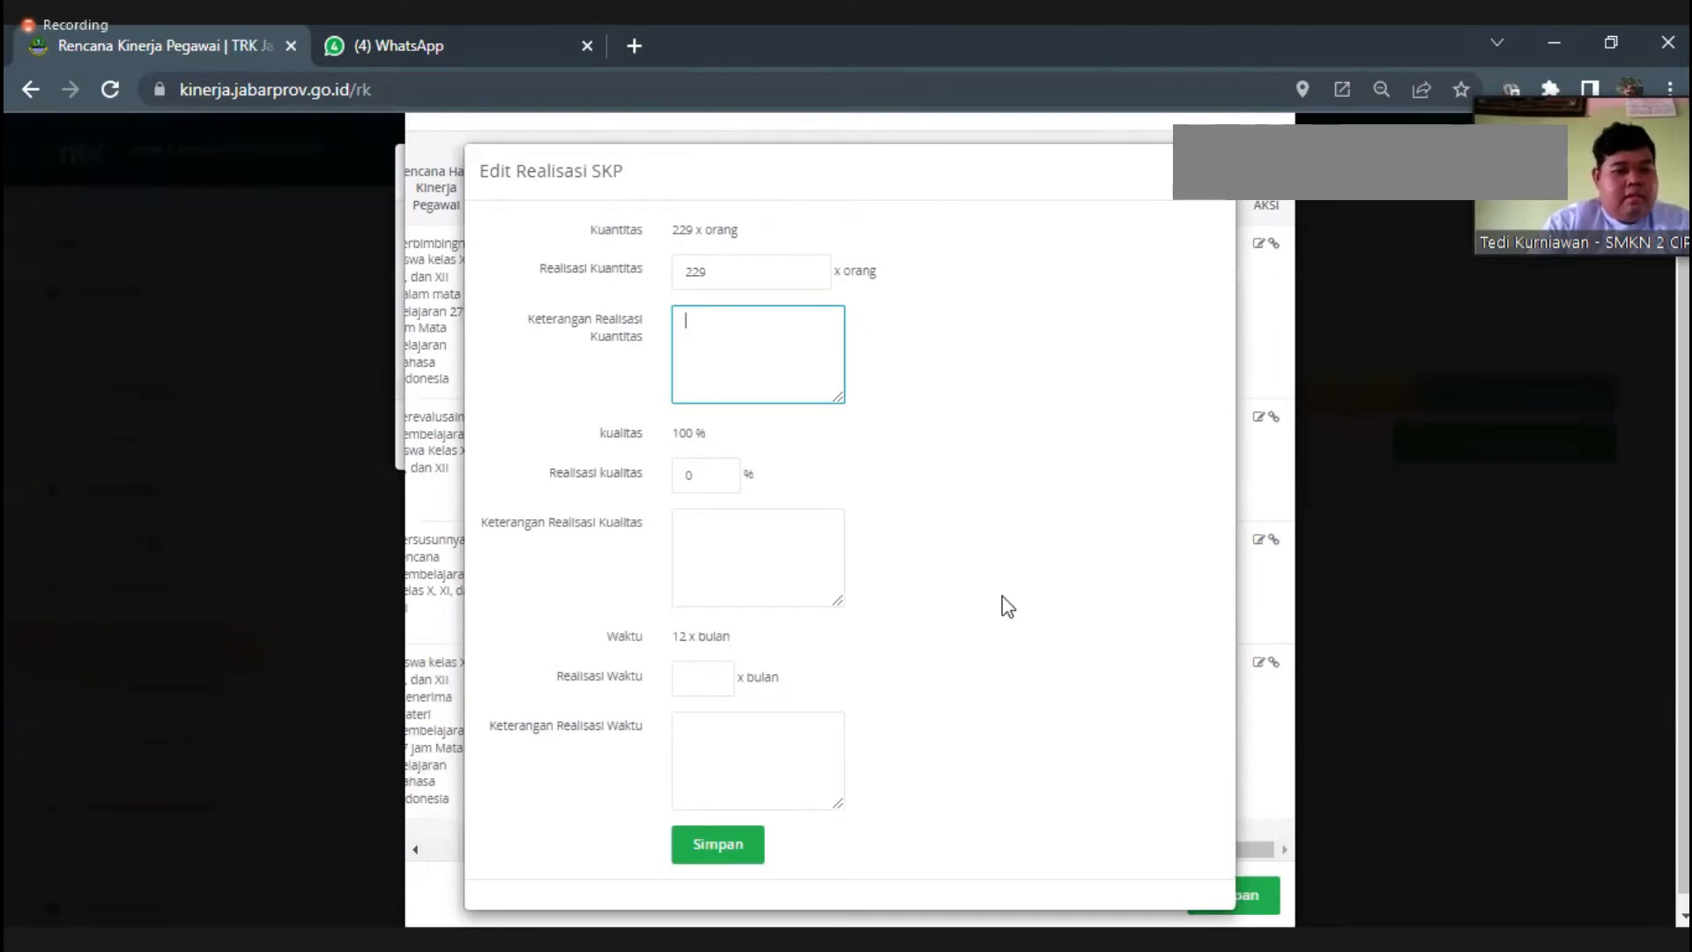
{"action": "left_click", "coordinate": [718, 842]}
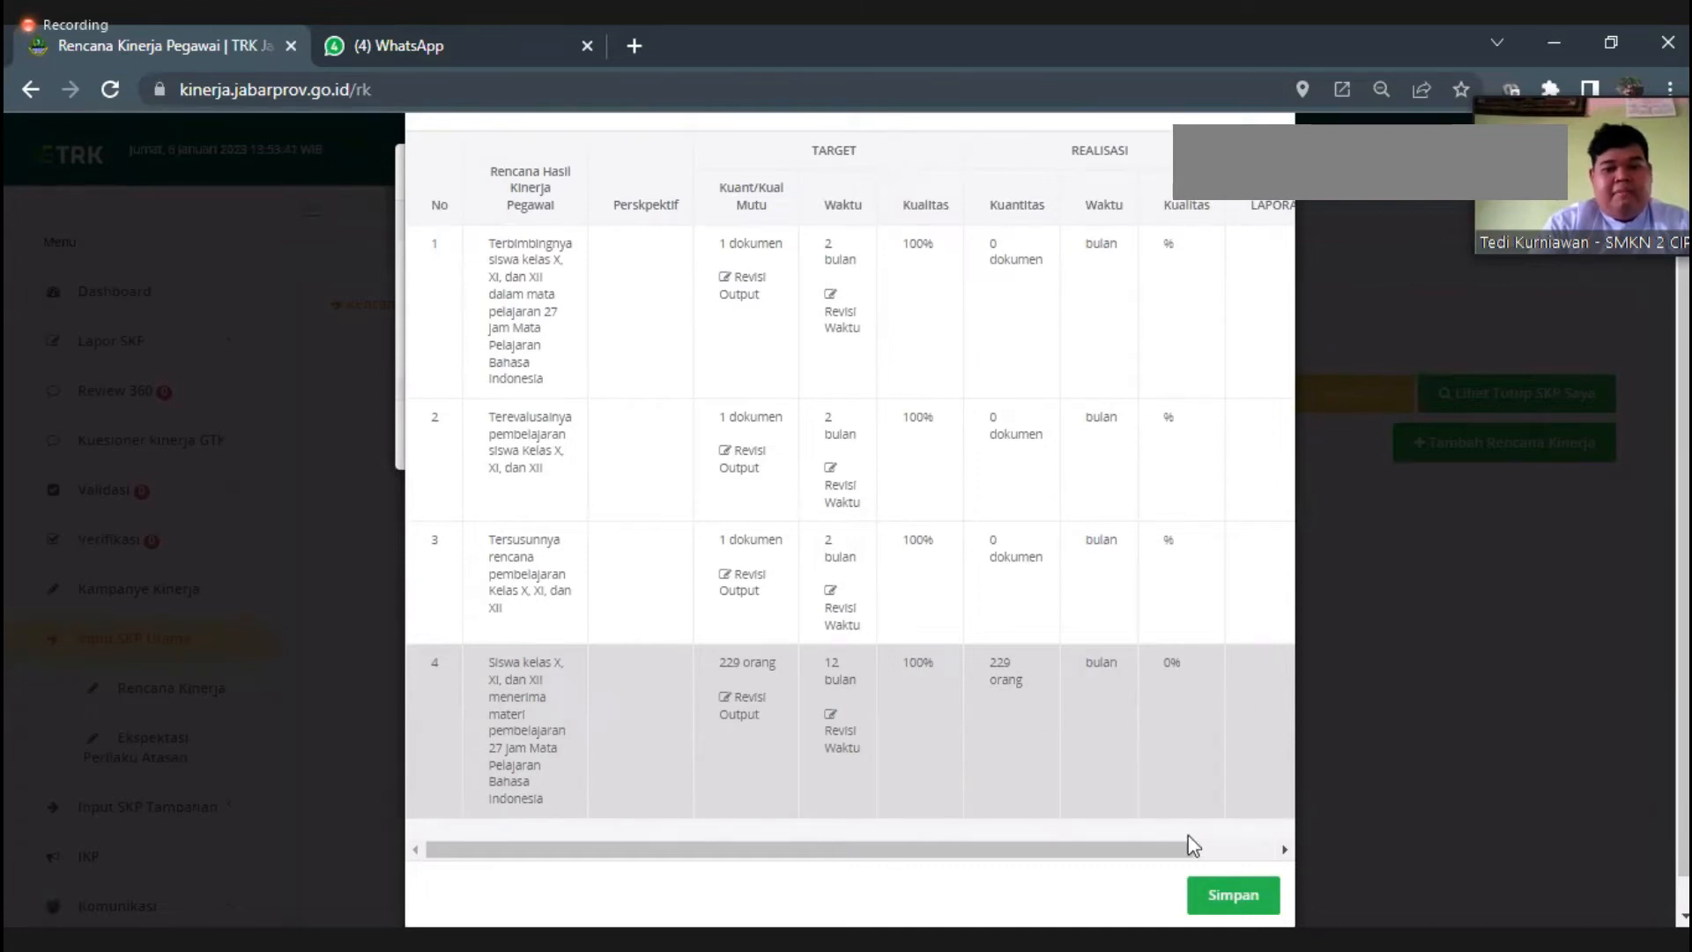
In the realisation of the fourth work plan item, enter the quantity note "Pemberian Materi pembelajaran mata pelajaran Bahasa Indonesia telah sesuai/tercapai"
{"action": "scroll", "coordinate": [1287, 776], "scroll_direction": "right", "scroll_amount": 3}
{"action": "left_click", "coordinate": [1258, 663]}
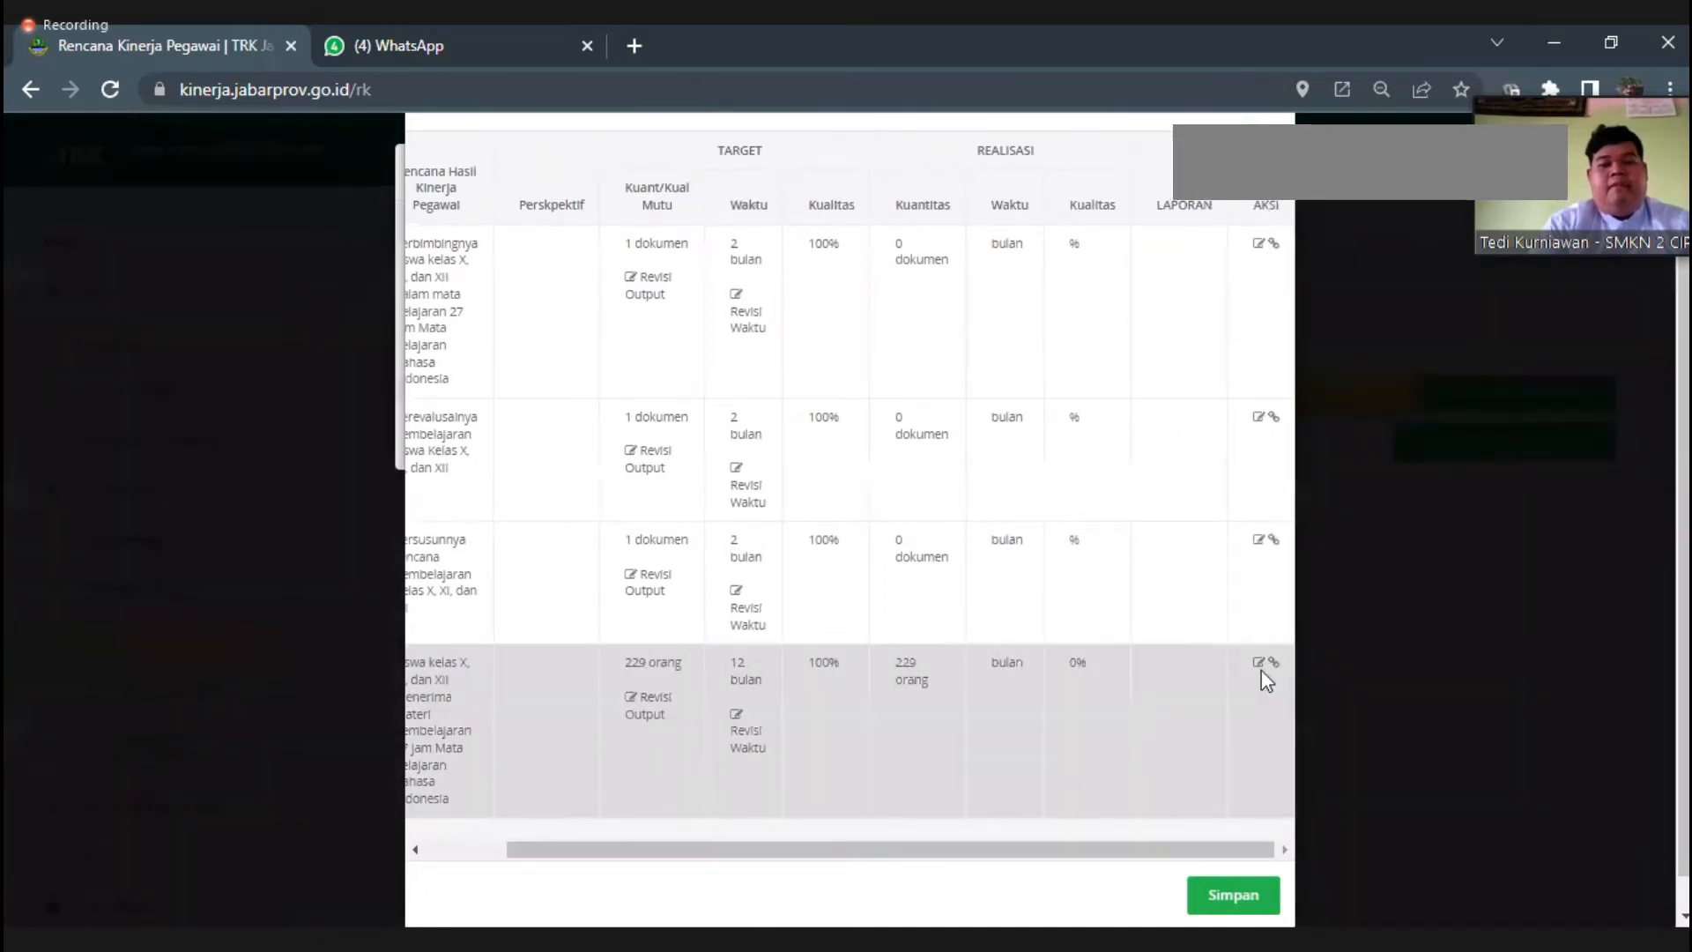
{"action": "left_click", "coordinate": [744, 369]}
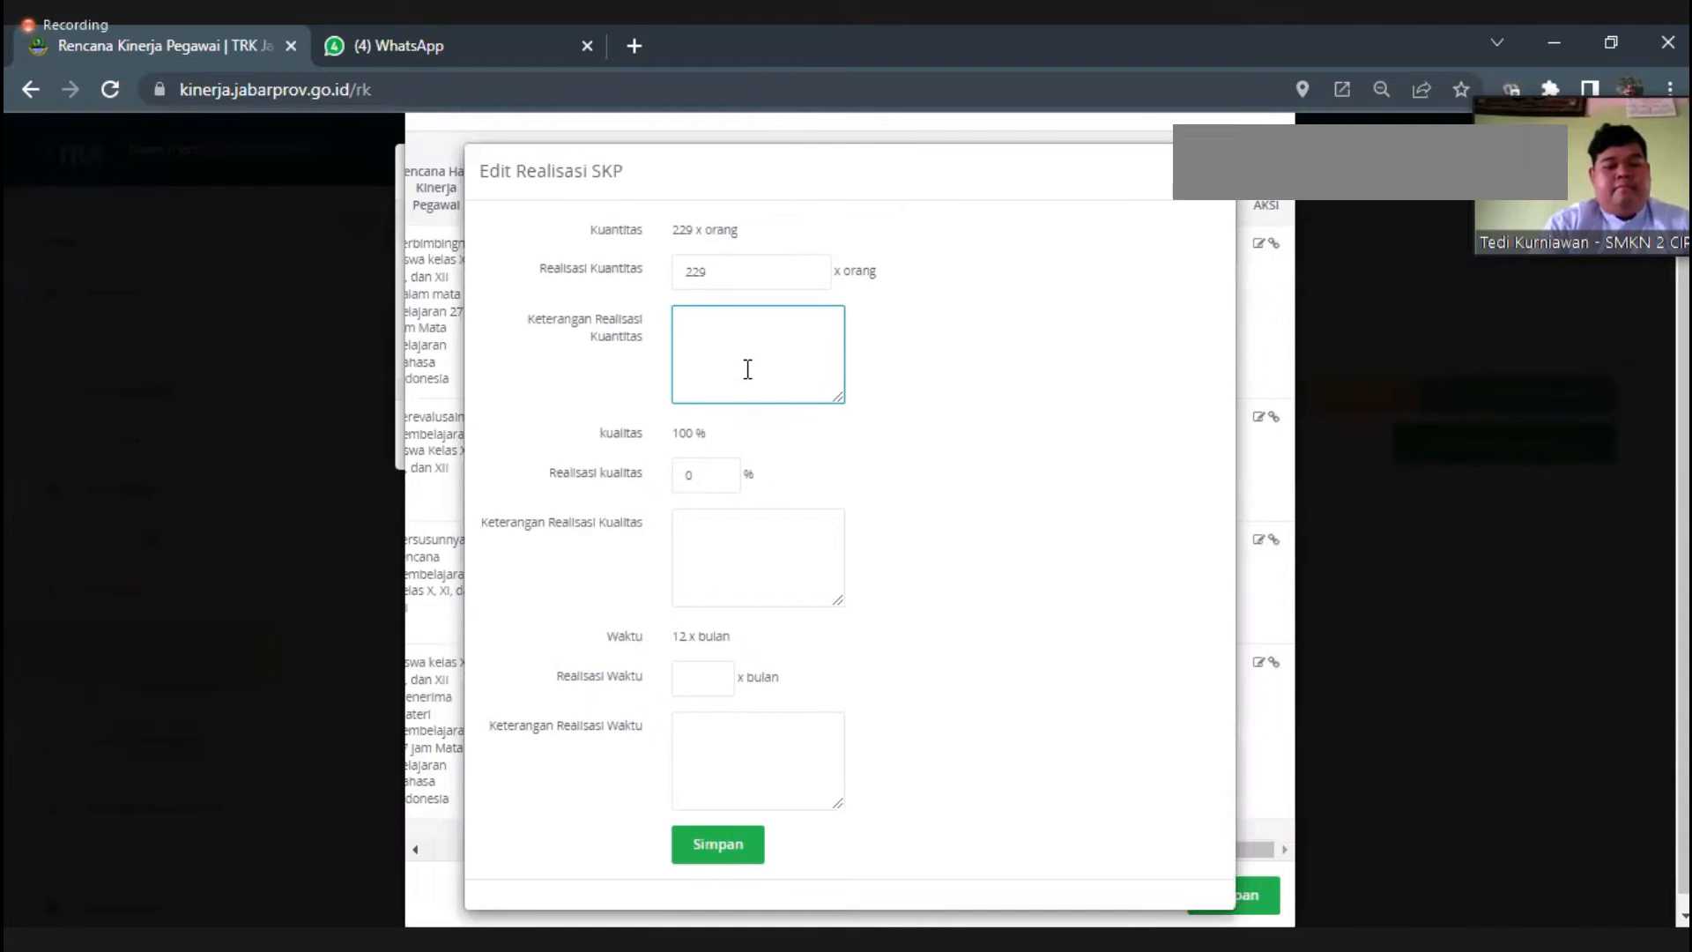
{"action": "type", "text": "Pemberian Matw"}
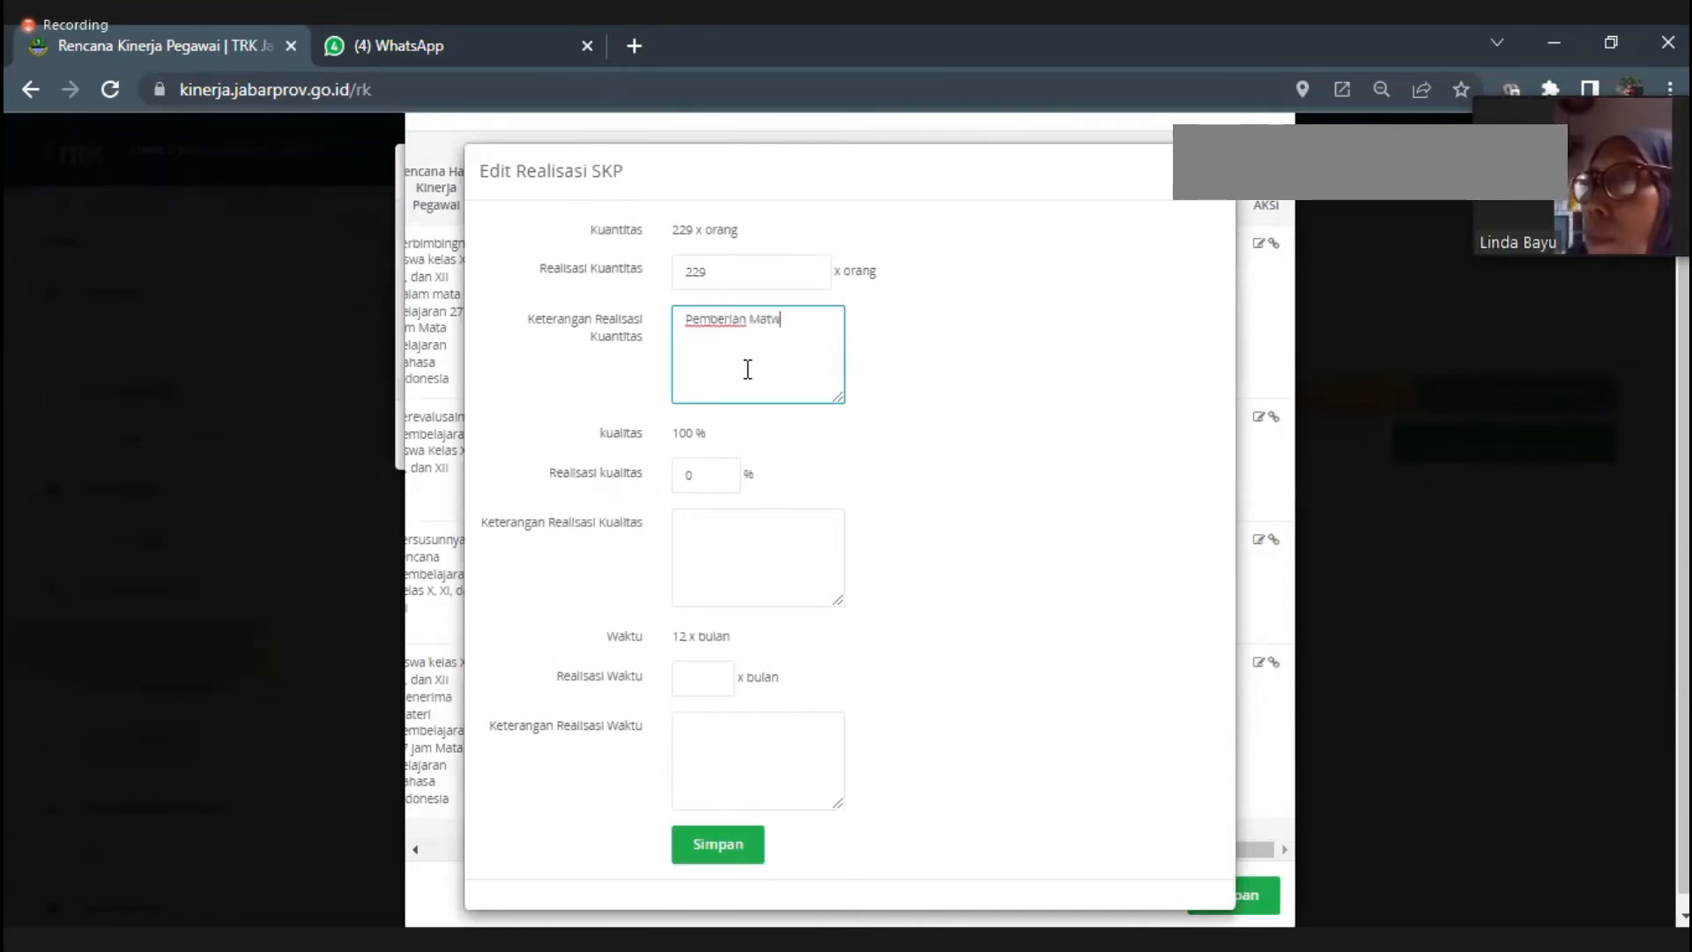
{"action": "key", "text": "BackSpace"}
{"action": "type", "text": "eri p"}
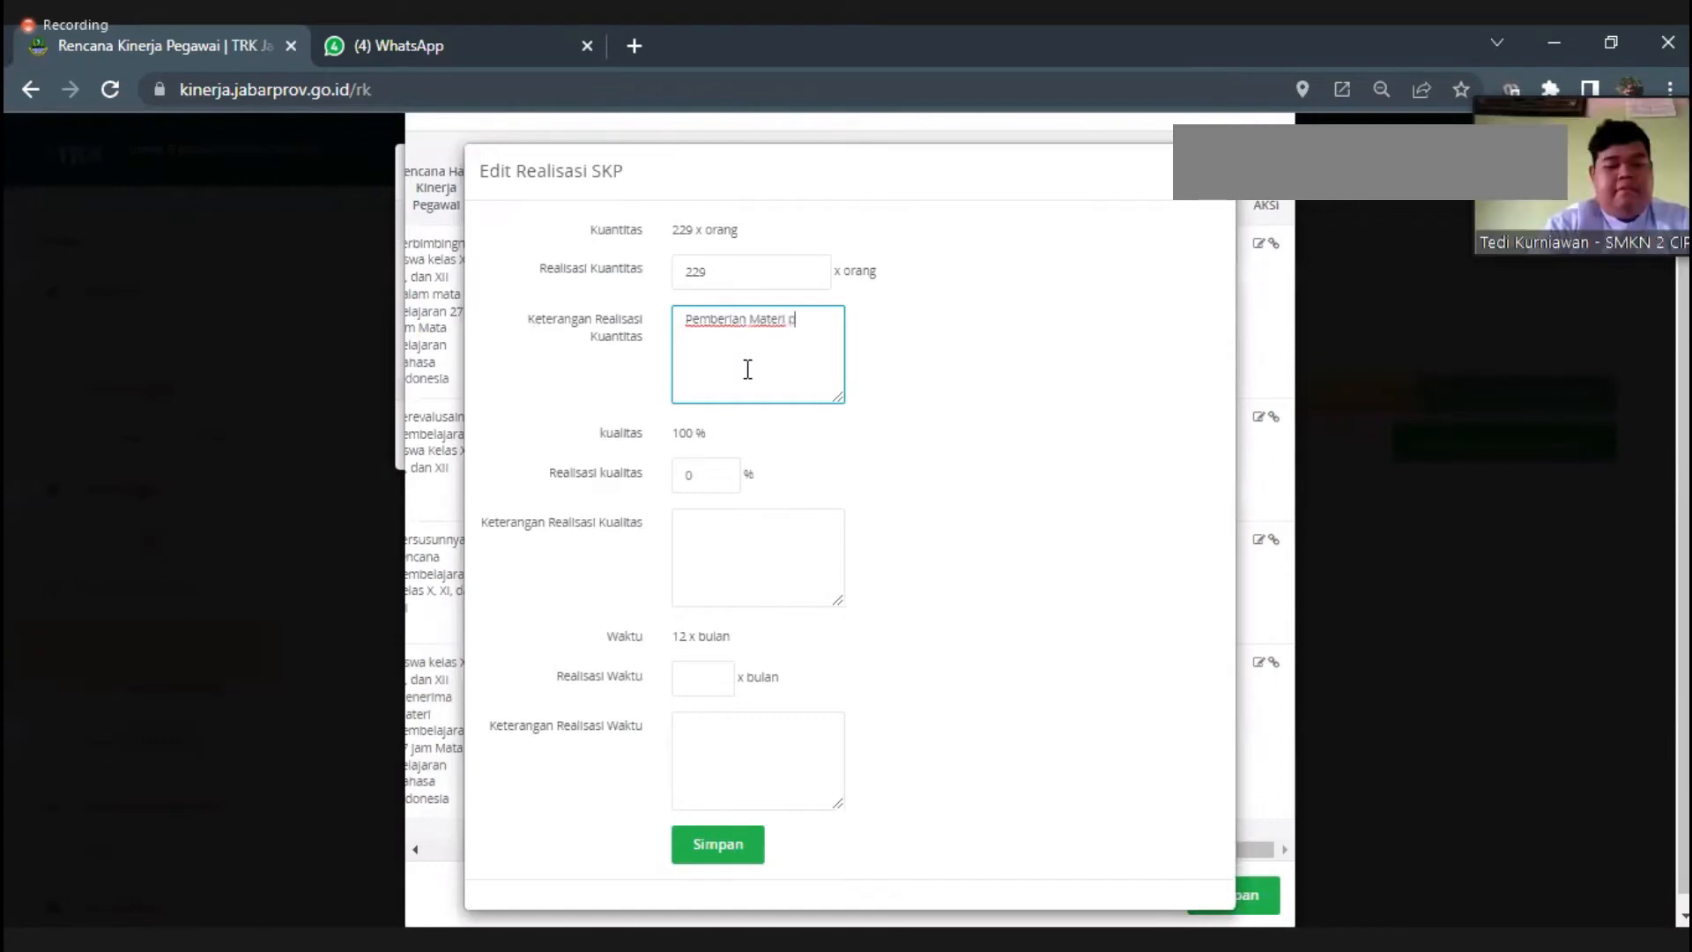
{"action": "type", "text": "embelajar"}
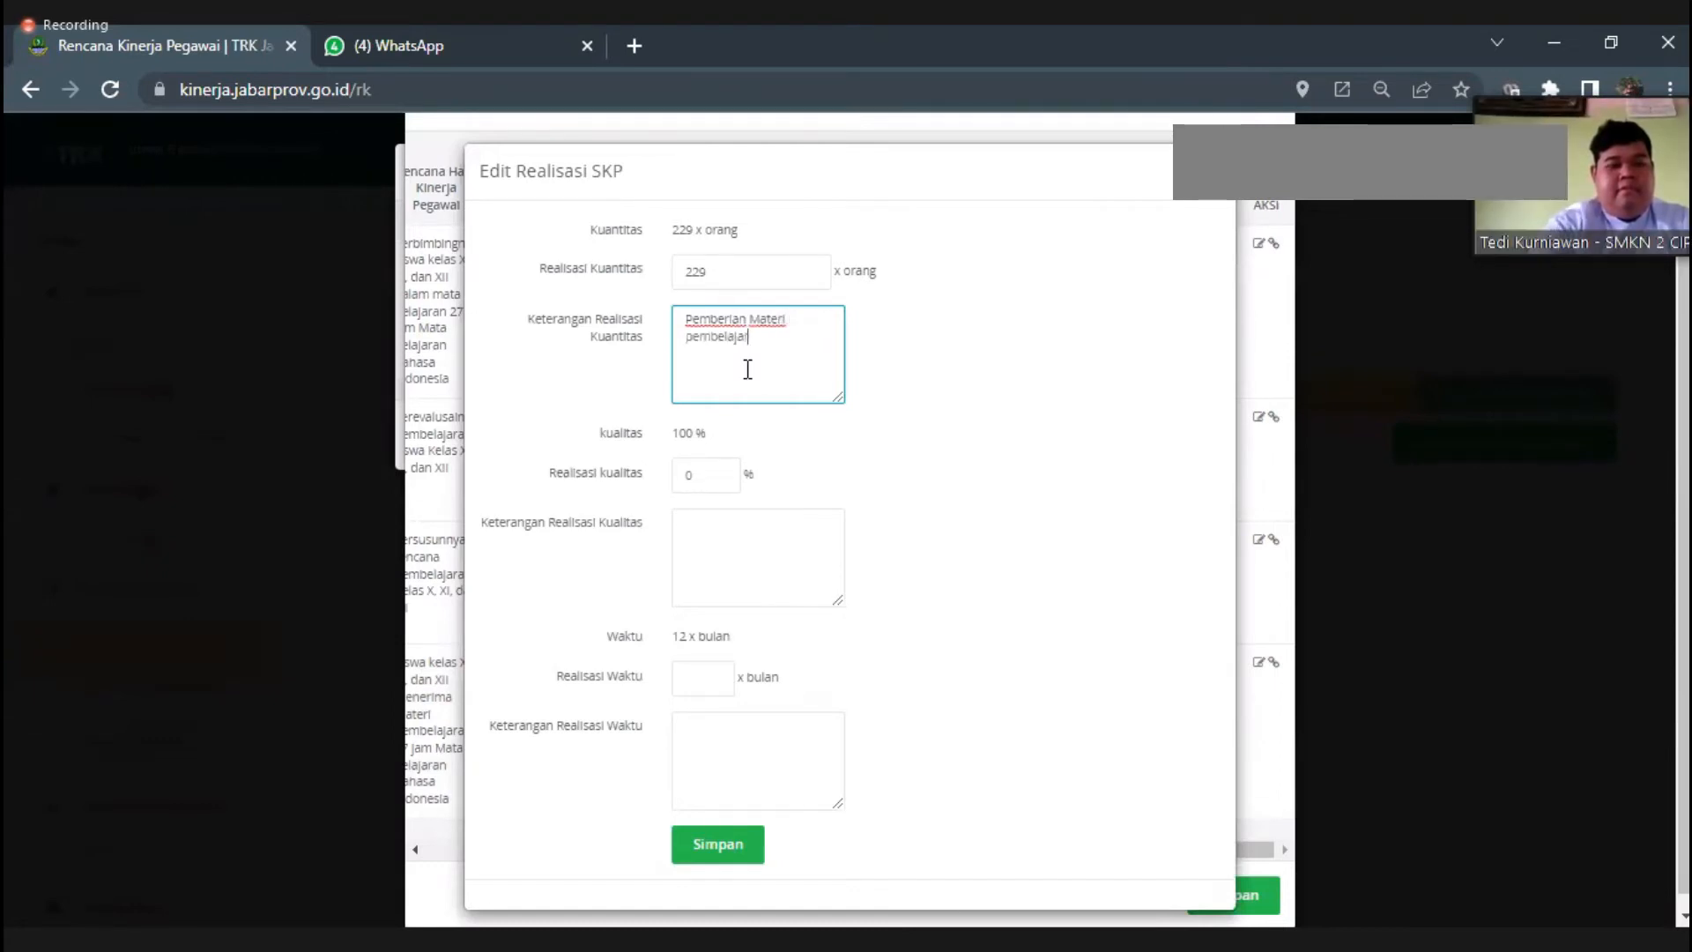
{"action": "type", "text": "a Bah"}
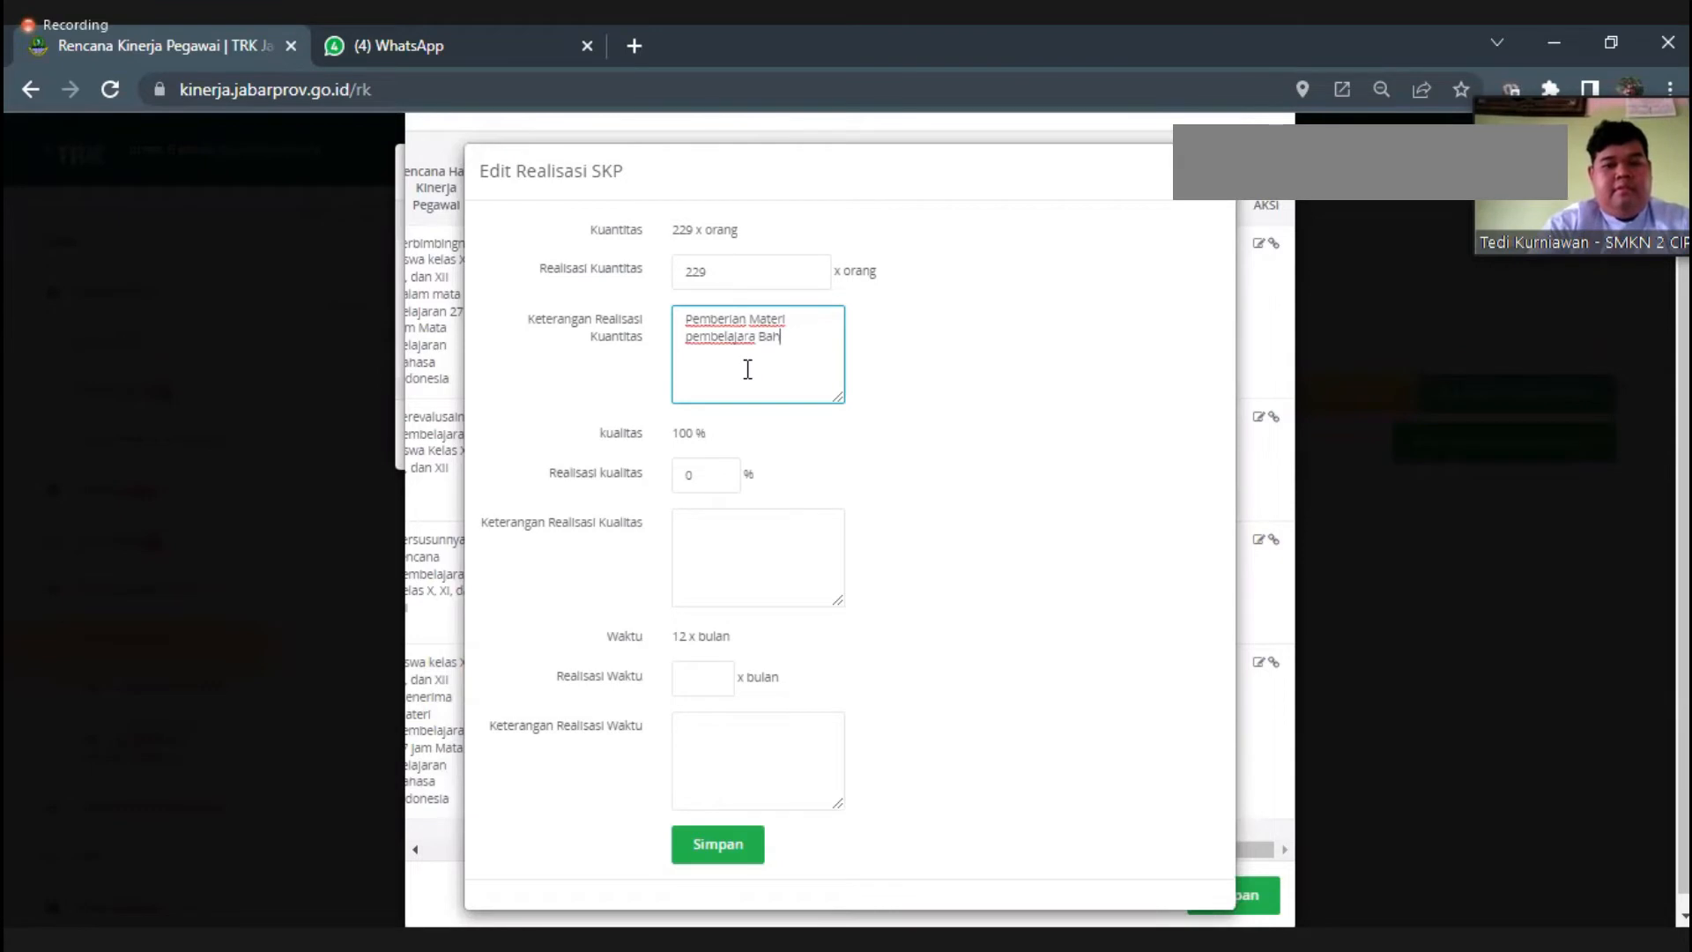
{"action": "key", "text": "BackSpace"}
{"action": "key", "text": "BackSpace"}
{"action": "key", "text": "BackSpace"}
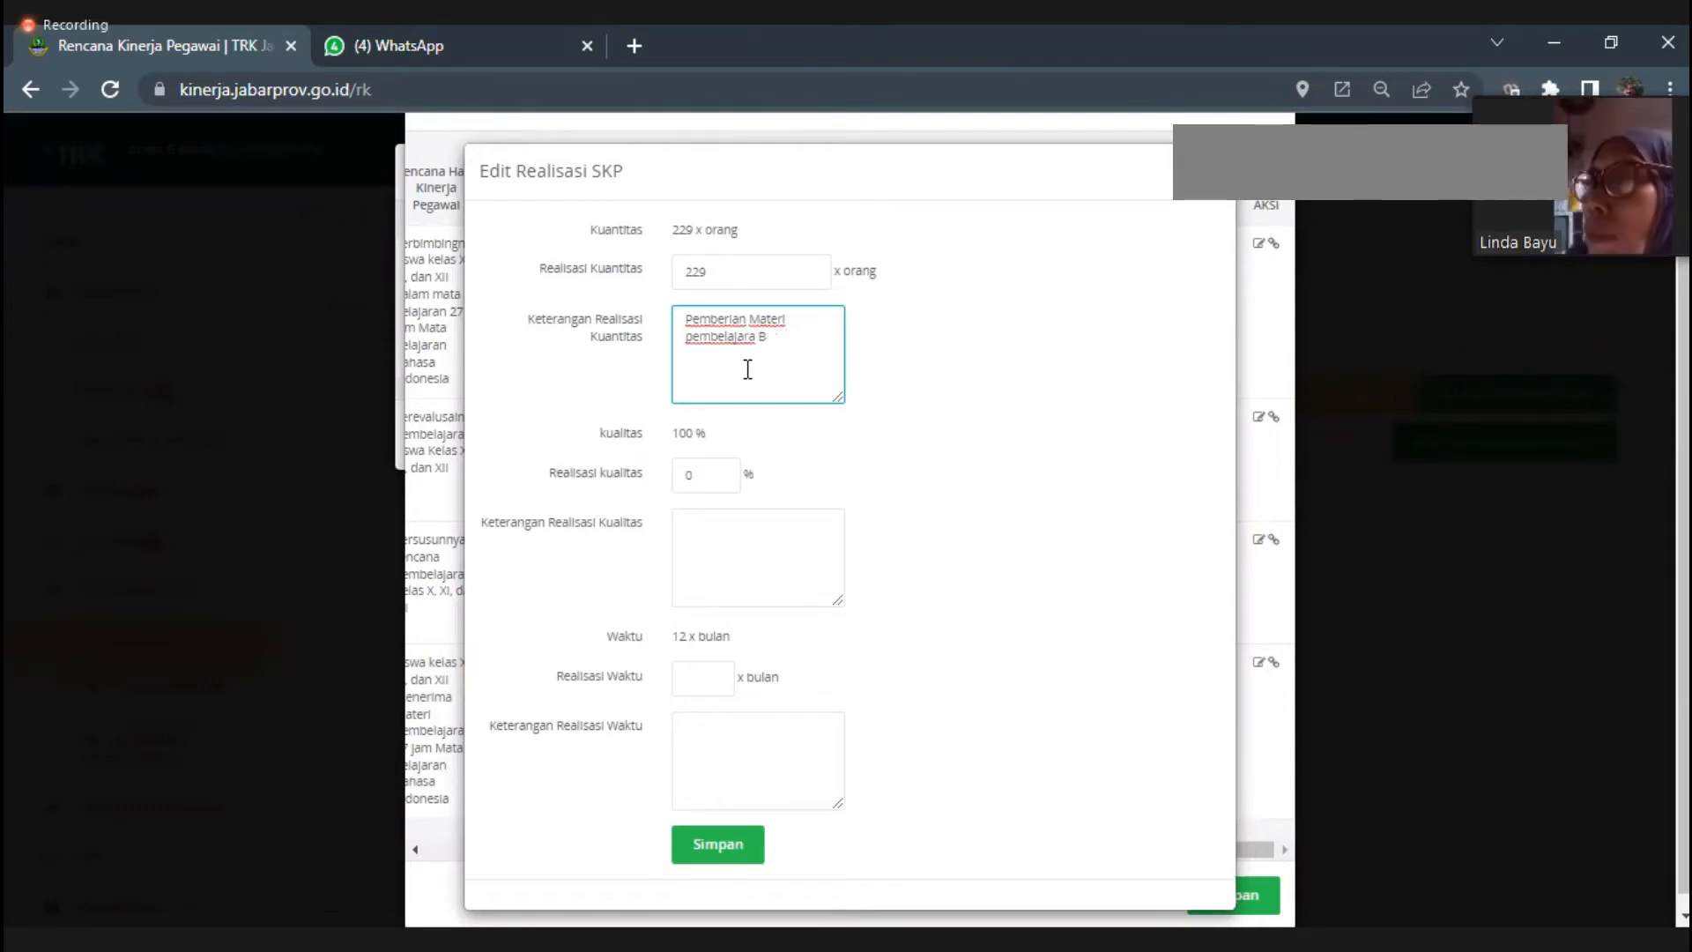
{"action": "key", "text": "BackSpace"}
{"action": "key", "text": "BackSpace"}
{"action": "type", "text": "n"}
{"action": "type", "text": " mata pela"}
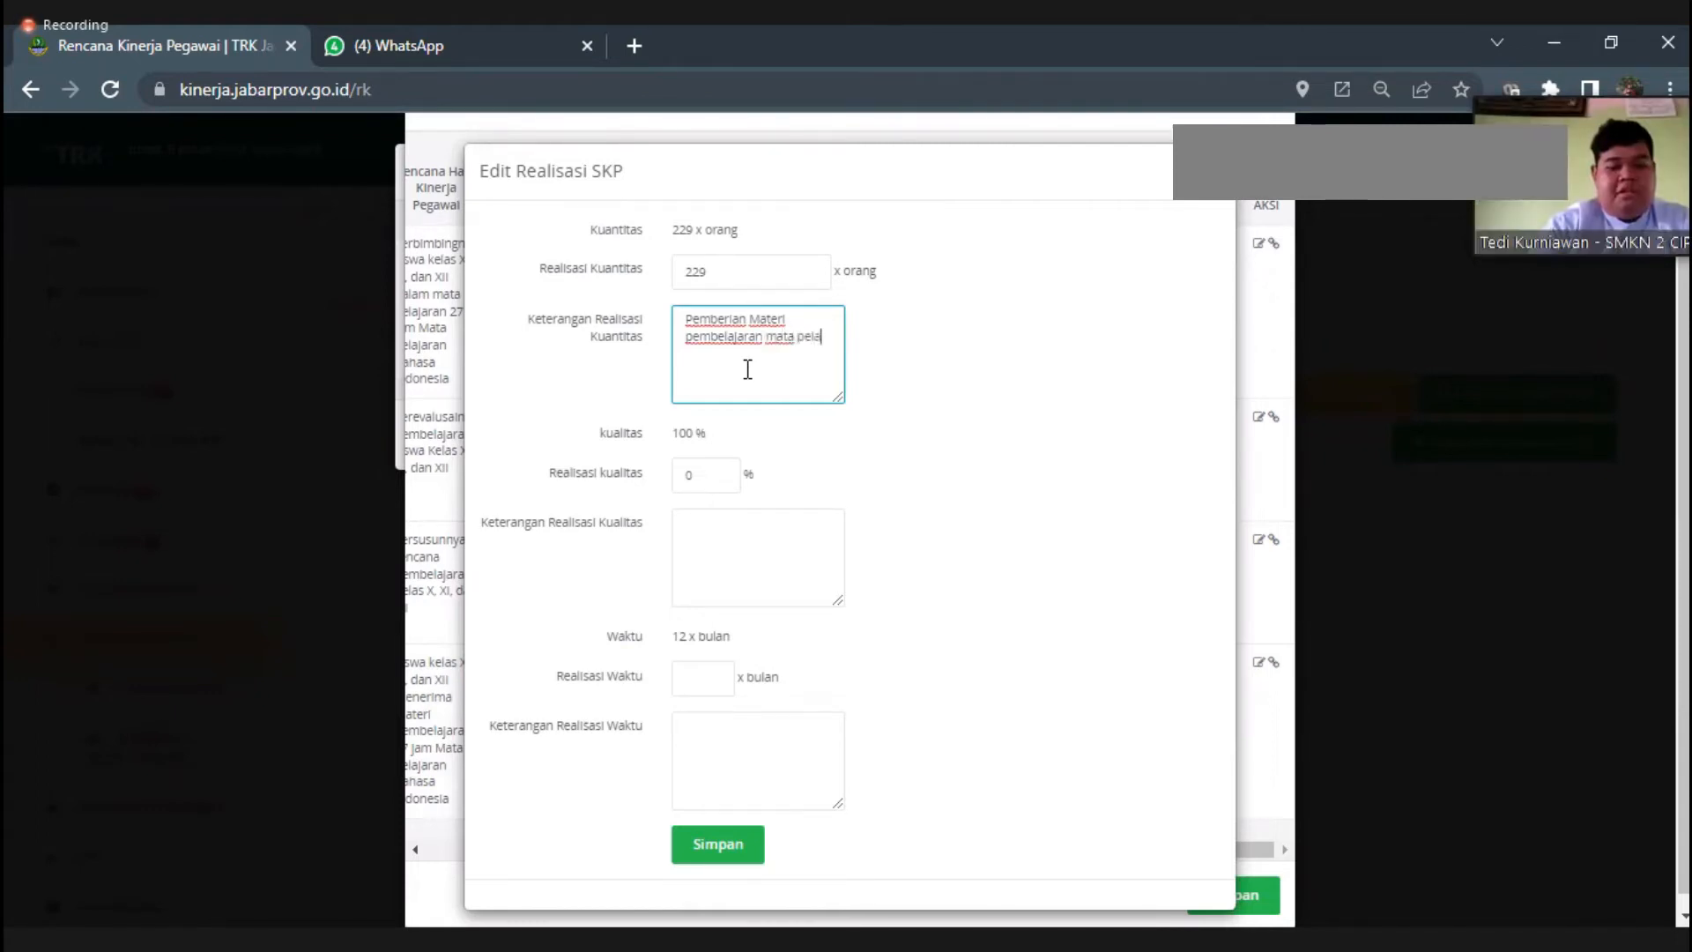
{"action": "type", "text": "jaran Ba"}
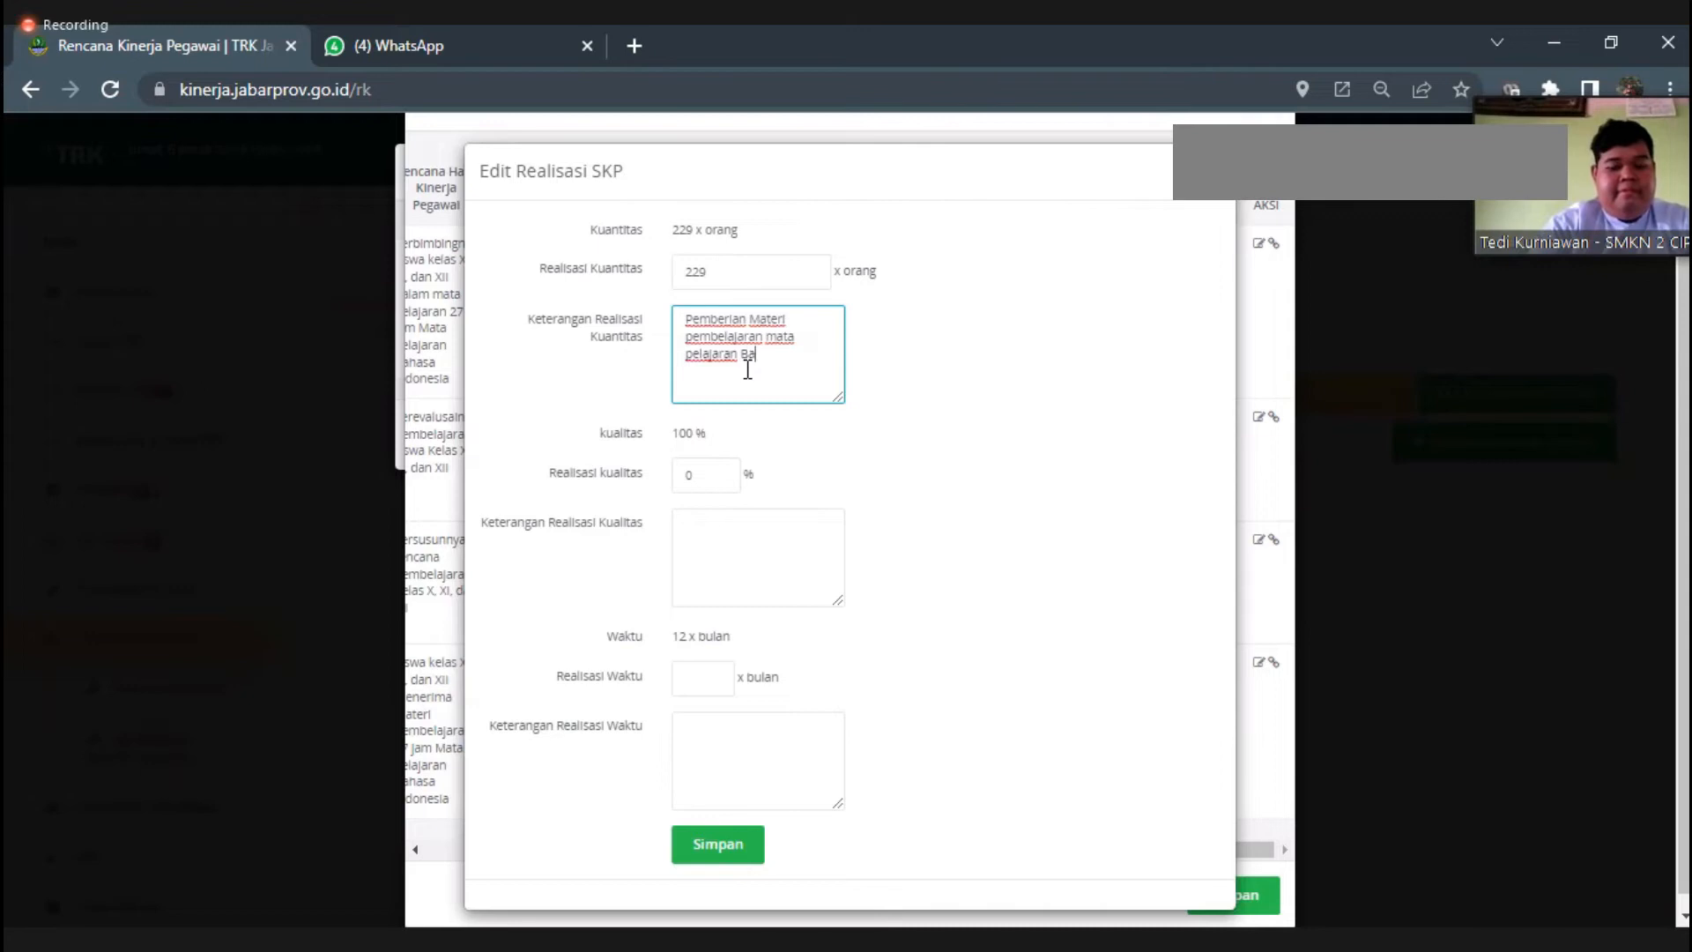
{"action": "type", "text": "hasa Indonesia"}
{"action": "type", "text": " ta"}
{"action": "type", "text": "h"}
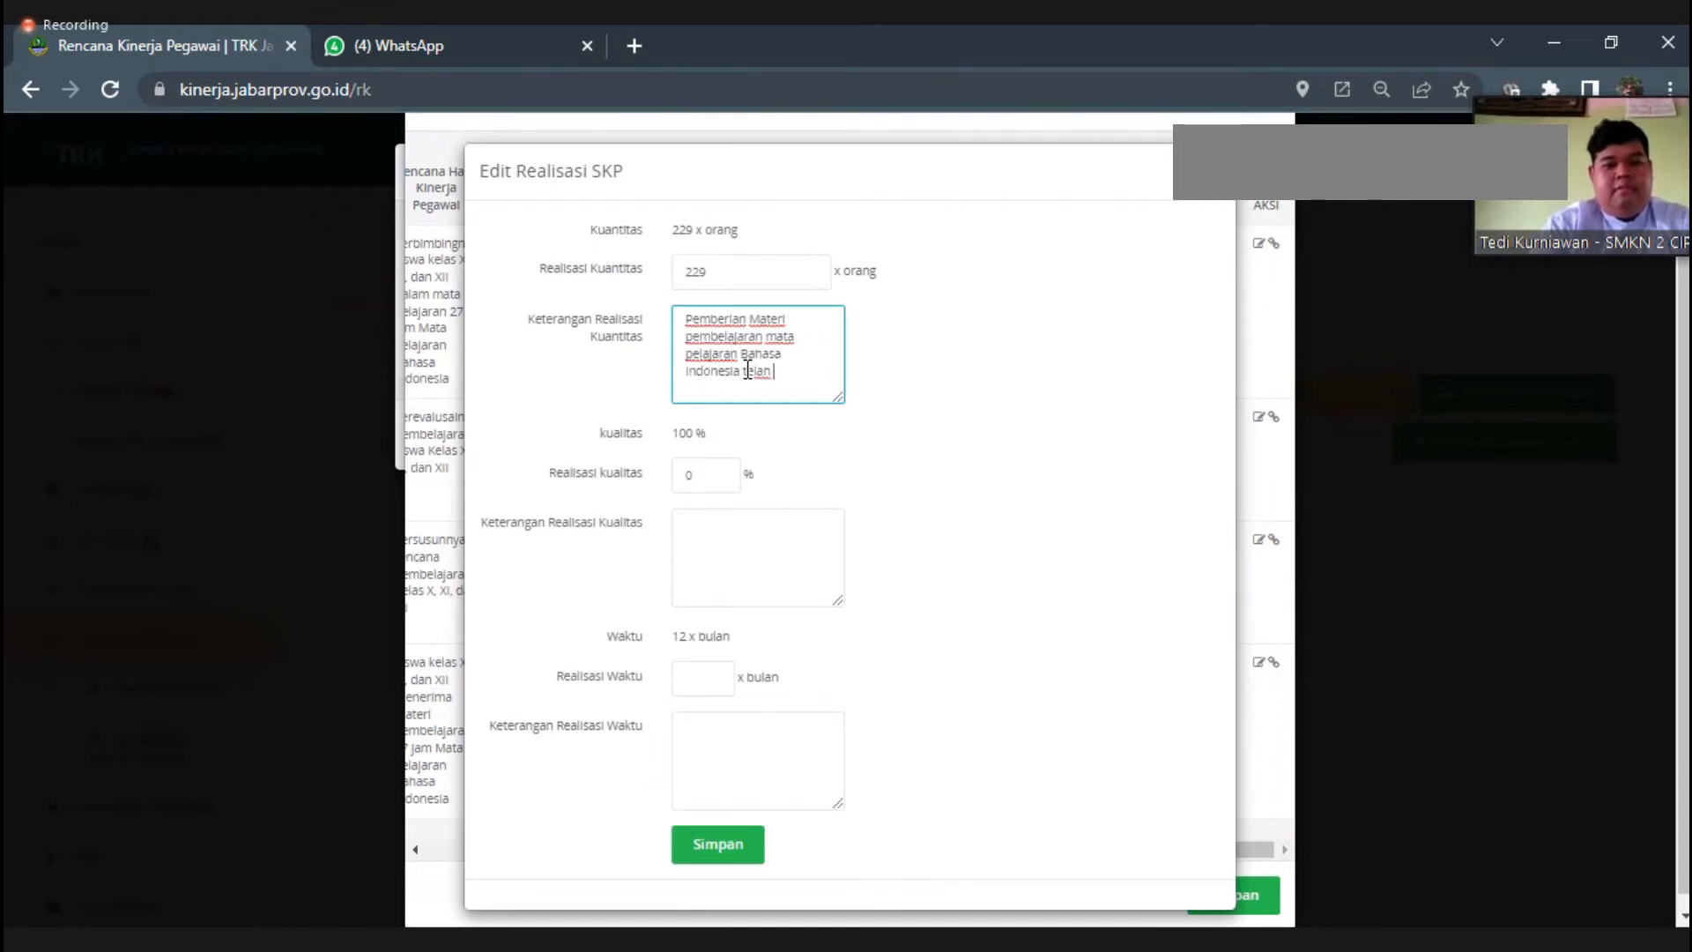
{"action": "type", "text": "ah ses"}
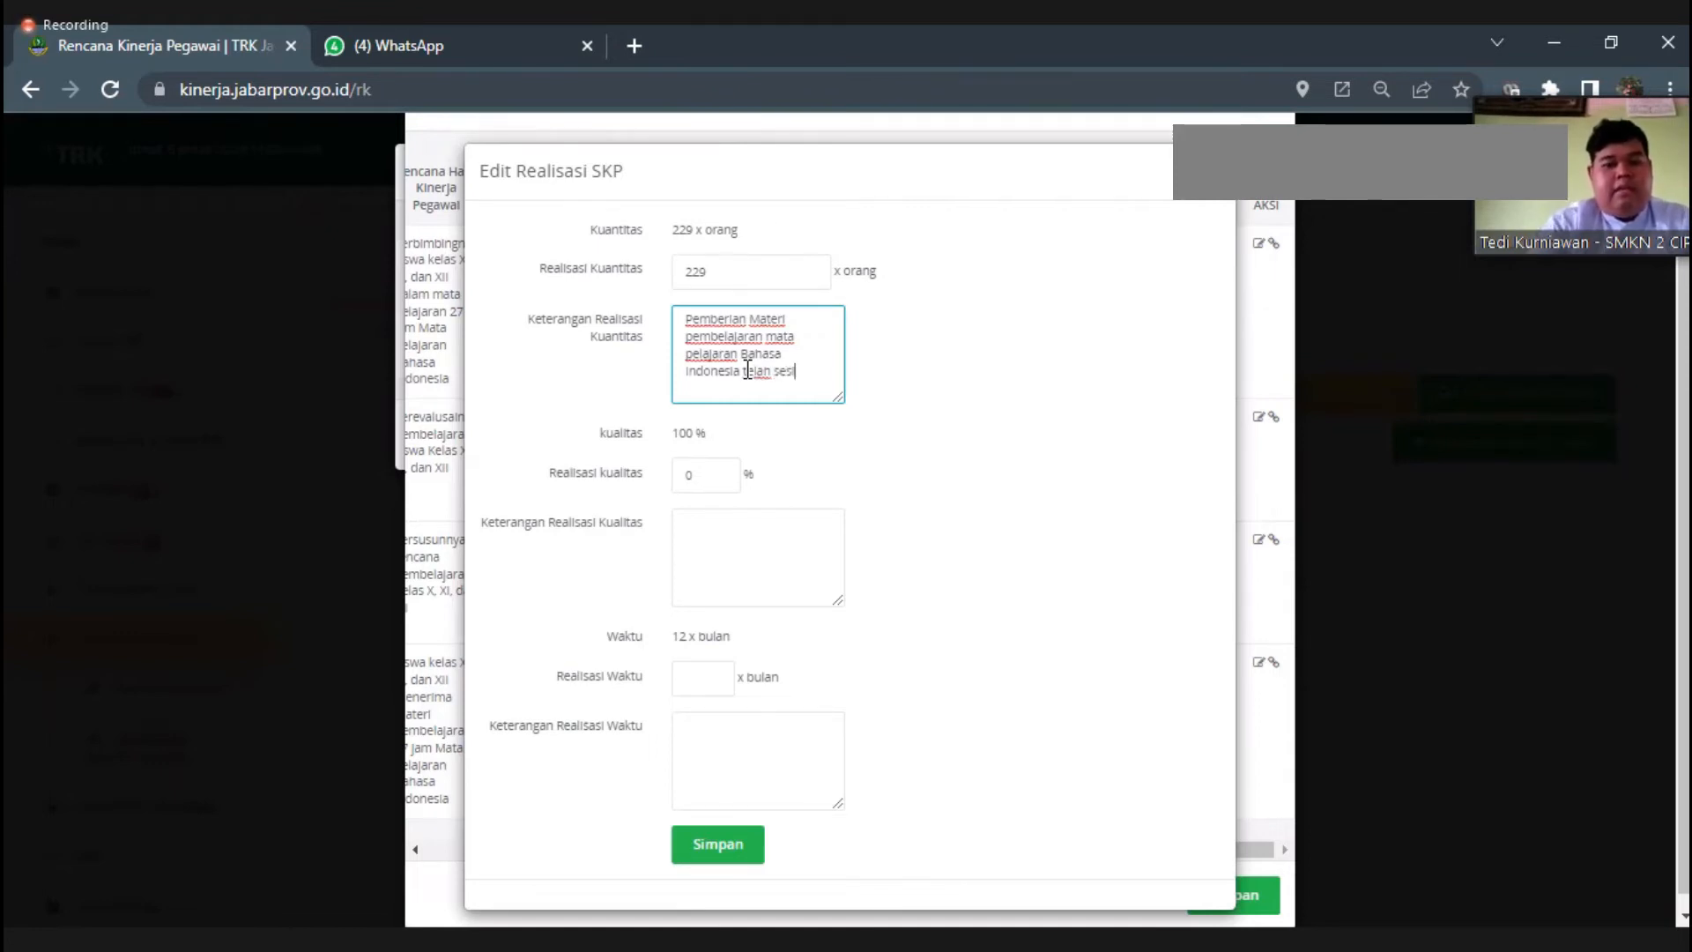
{"action": "type", "text": "uai den"}
{"action": "key", "text": "BackSpace"}
{"action": "key", "text": "BackSpace"}
{"action": "key", "text": "BackSpace"}
{"action": "type", "text": "/tercapai"}
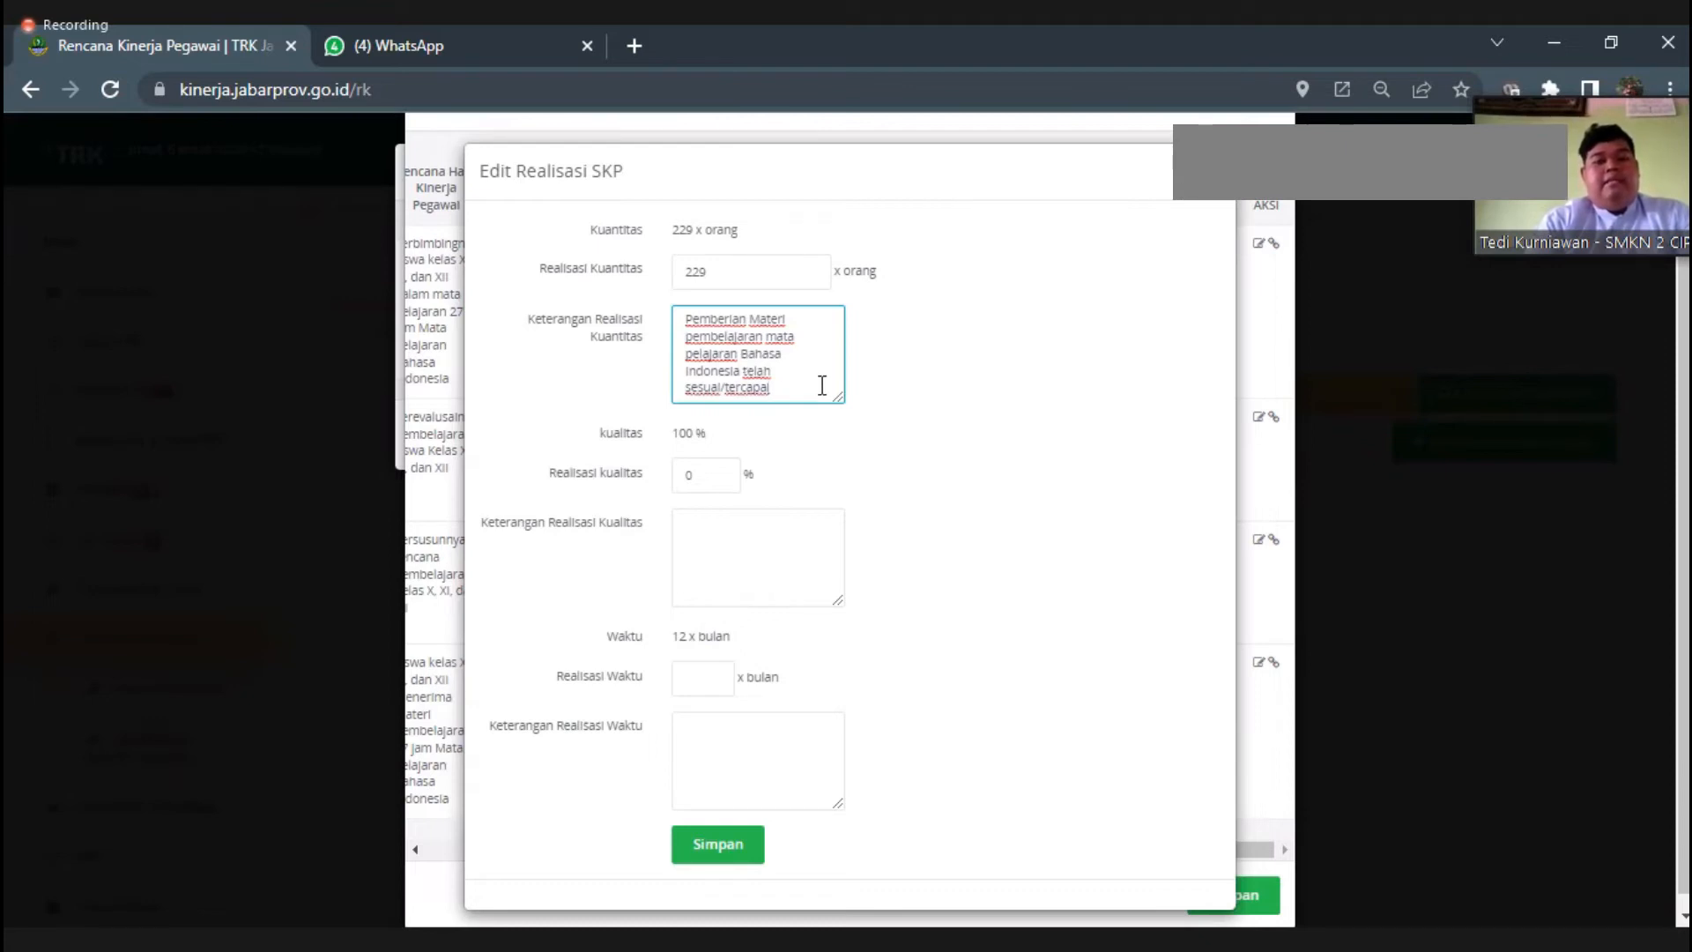
{"action": "left_click", "coordinate": [740, 542]}
{"action": "left_click_drag", "start_coordinate": [772, 371], "coordinate": [717, 352]}
{"action": "left_click", "coordinate": [780, 387]}
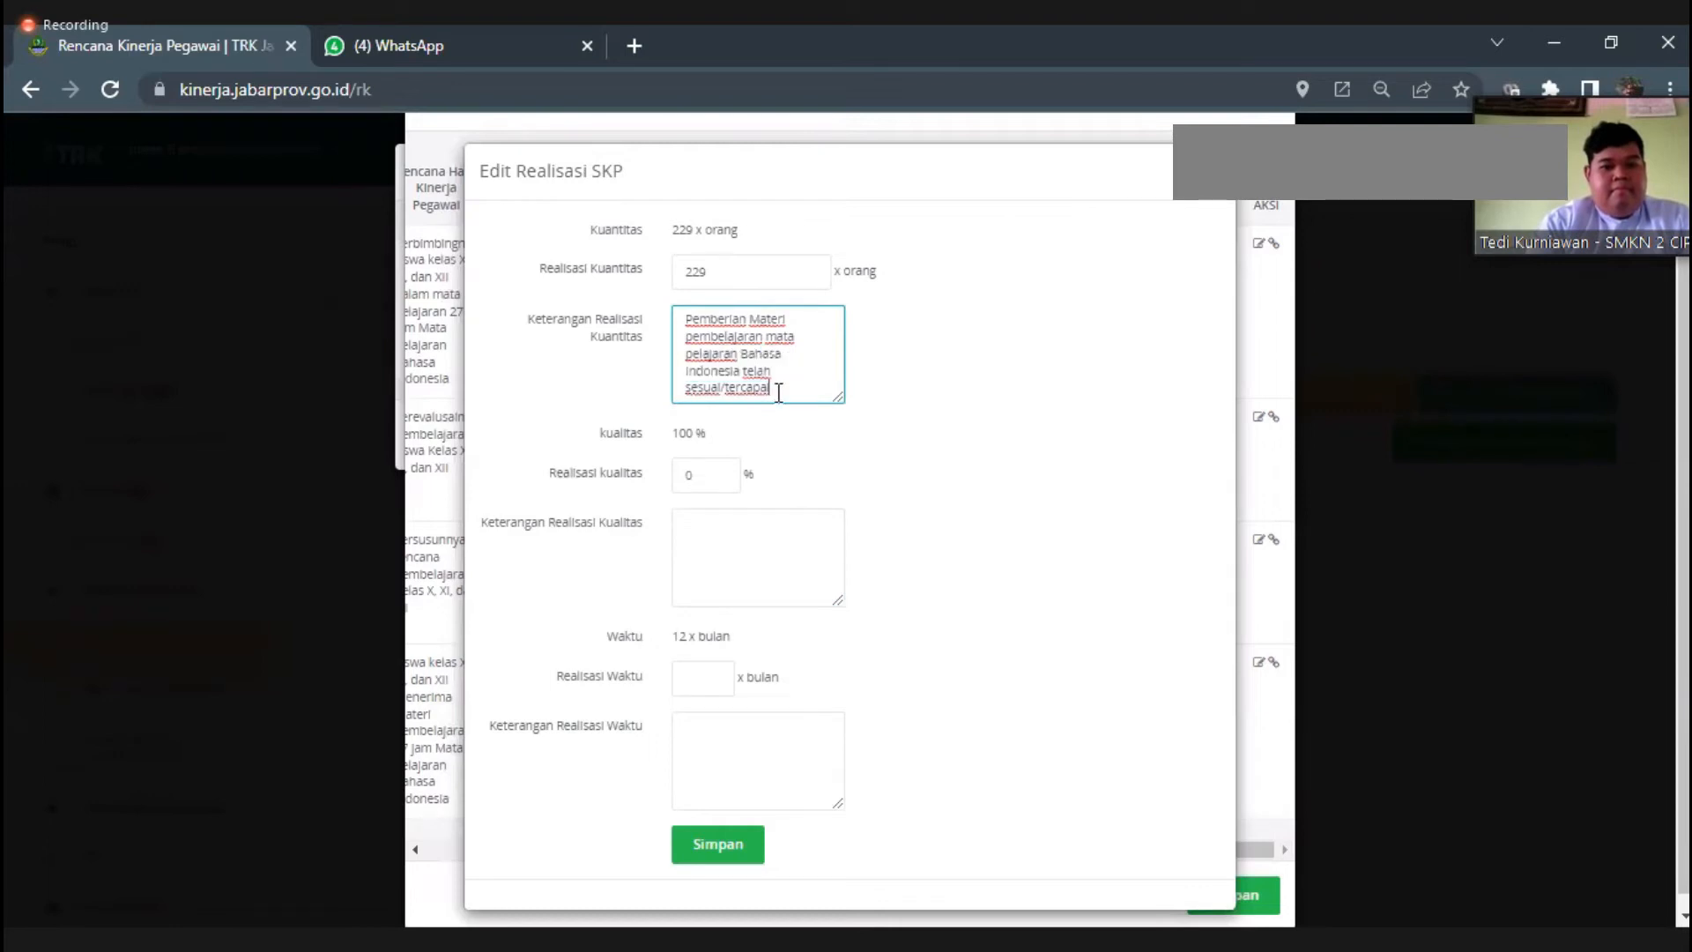
Set the realised quality to 100% and copy the quantity note into the quality note (Keterangan Realisasi Kualitas)
{"action": "left_click_drag", "start_coordinate": [779, 404], "coordinate": [691, 320]}
{"action": "key", "text": "ctrl+c"}
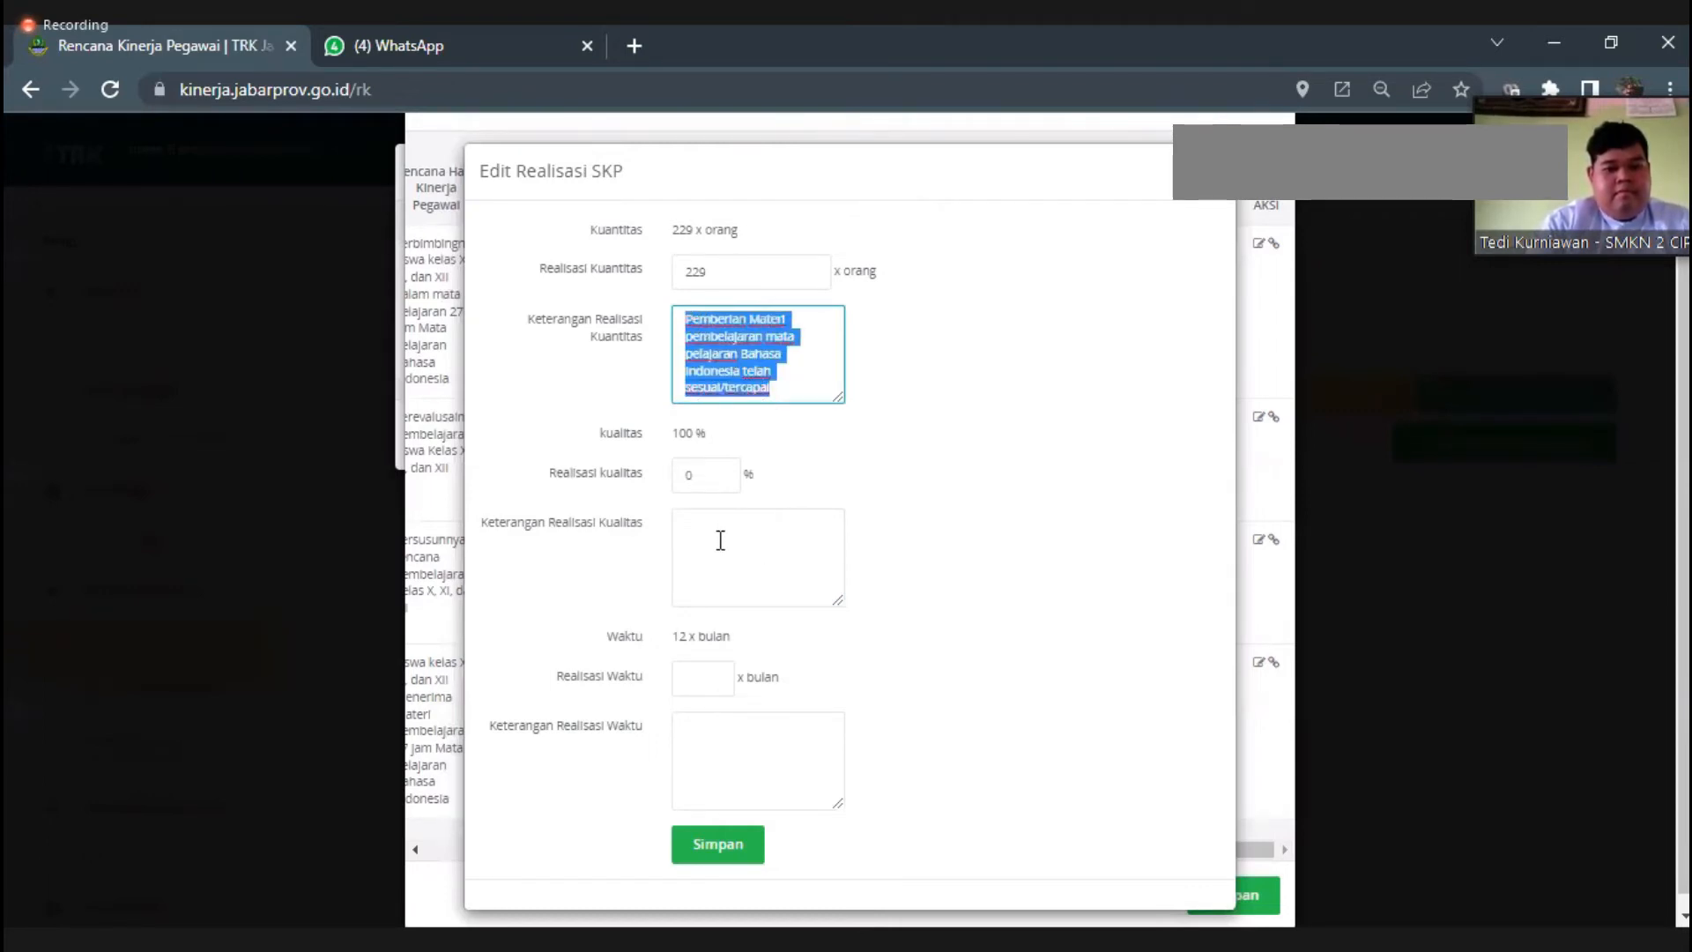
{"action": "left_click", "coordinate": [701, 470]}
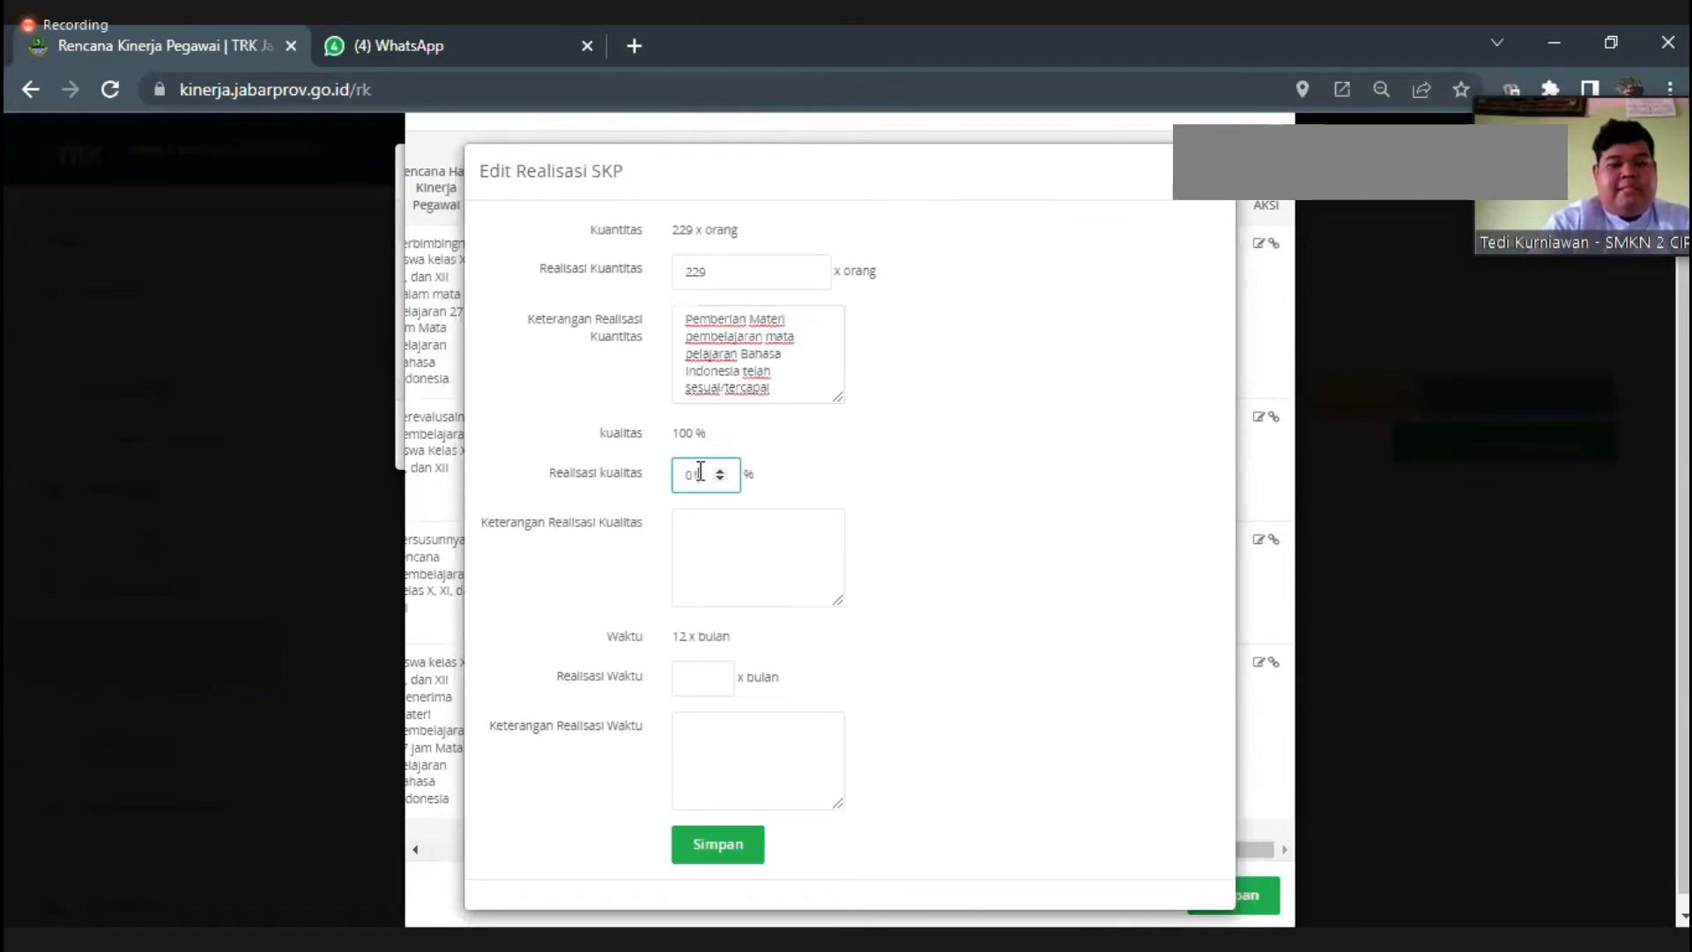
{"action": "type", "text": "100"}
{"action": "left_click", "coordinate": [719, 520]}
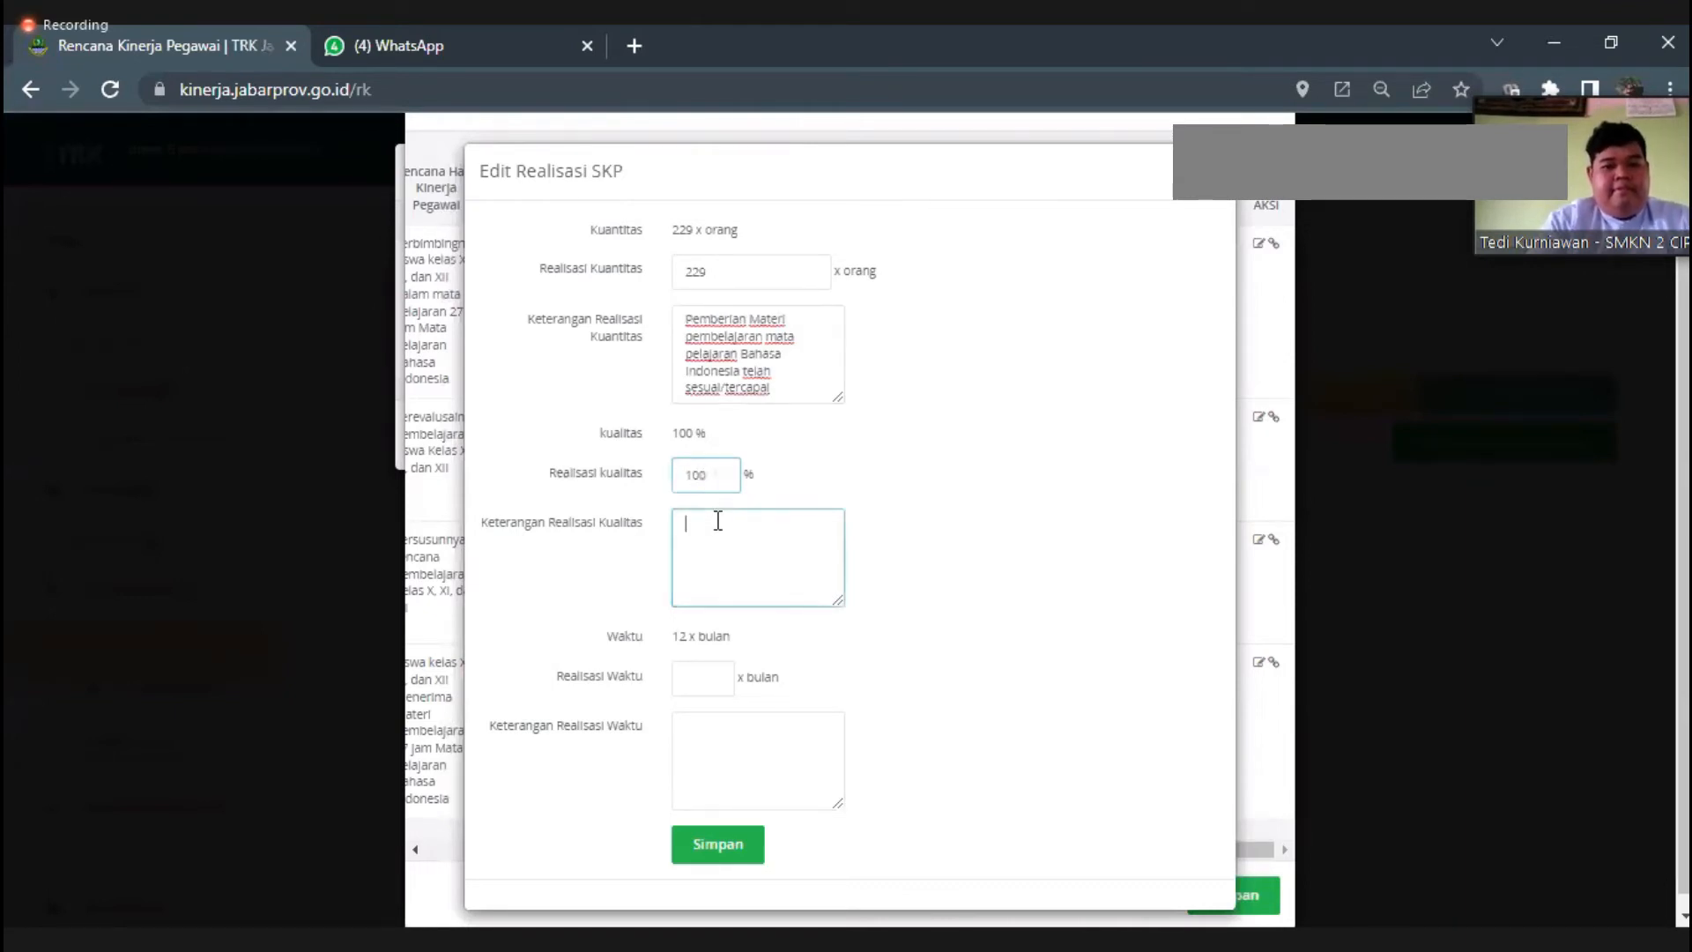
{"action": "key", "text": "ctrl+v"}
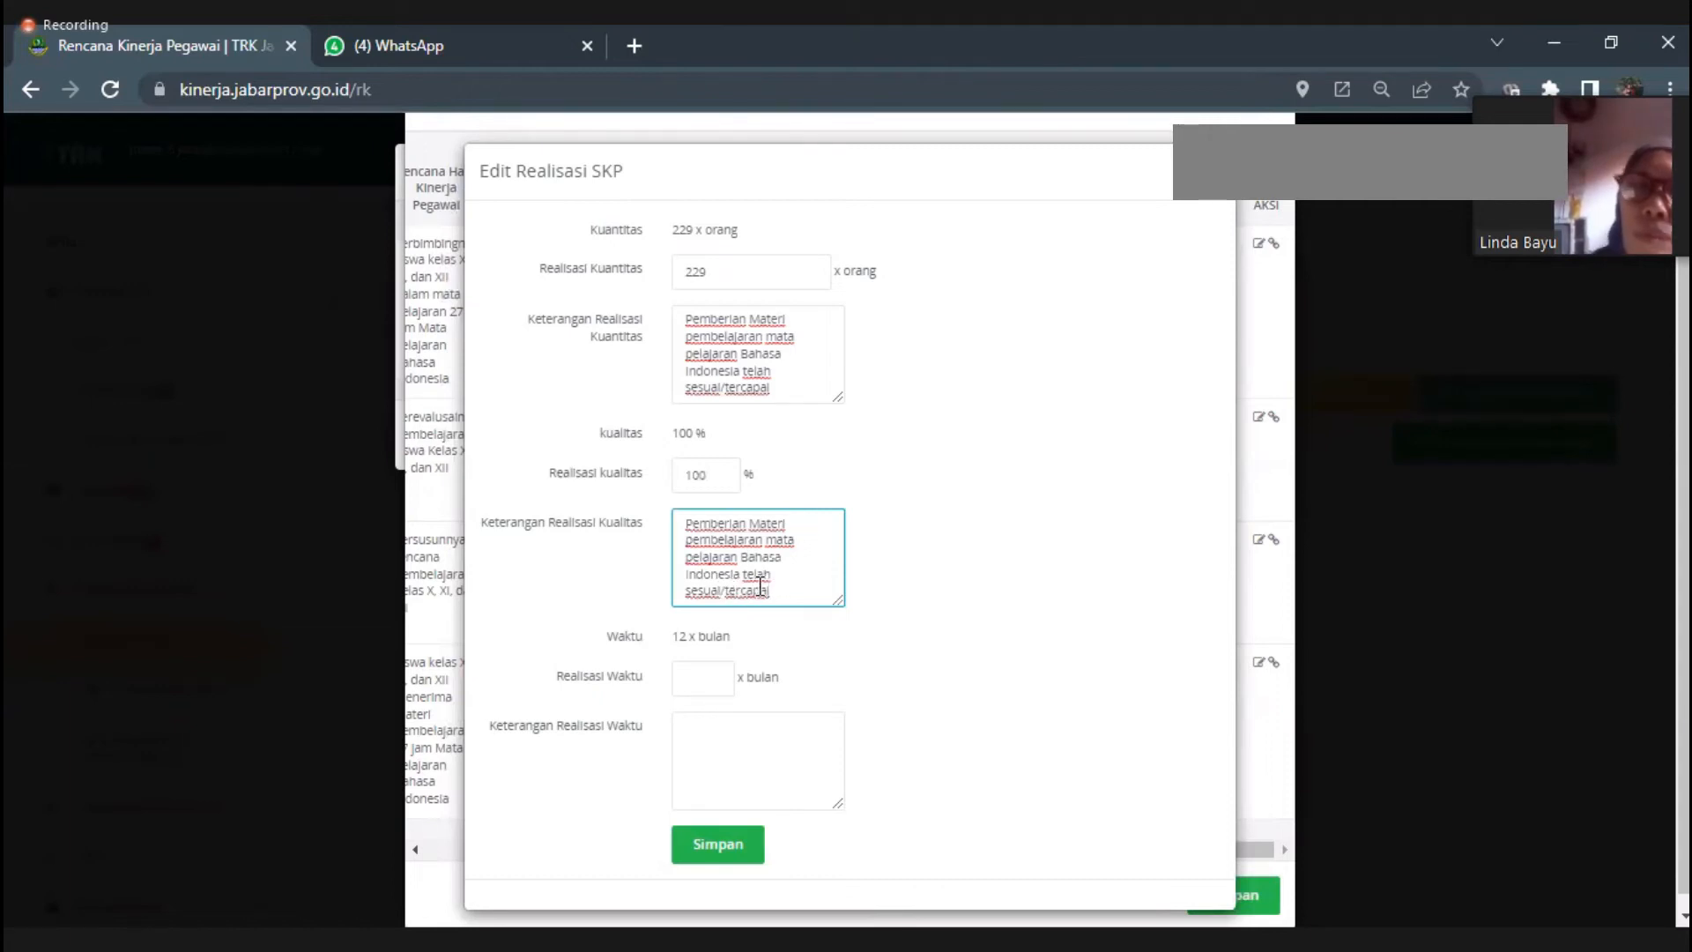
Replace the ending "sesuai/tercapai" of the quality note with "terealisasi sepenuhnya (100%)"
{"action": "left_click_drag", "start_coordinate": [730, 590], "coordinate": [669, 598]}
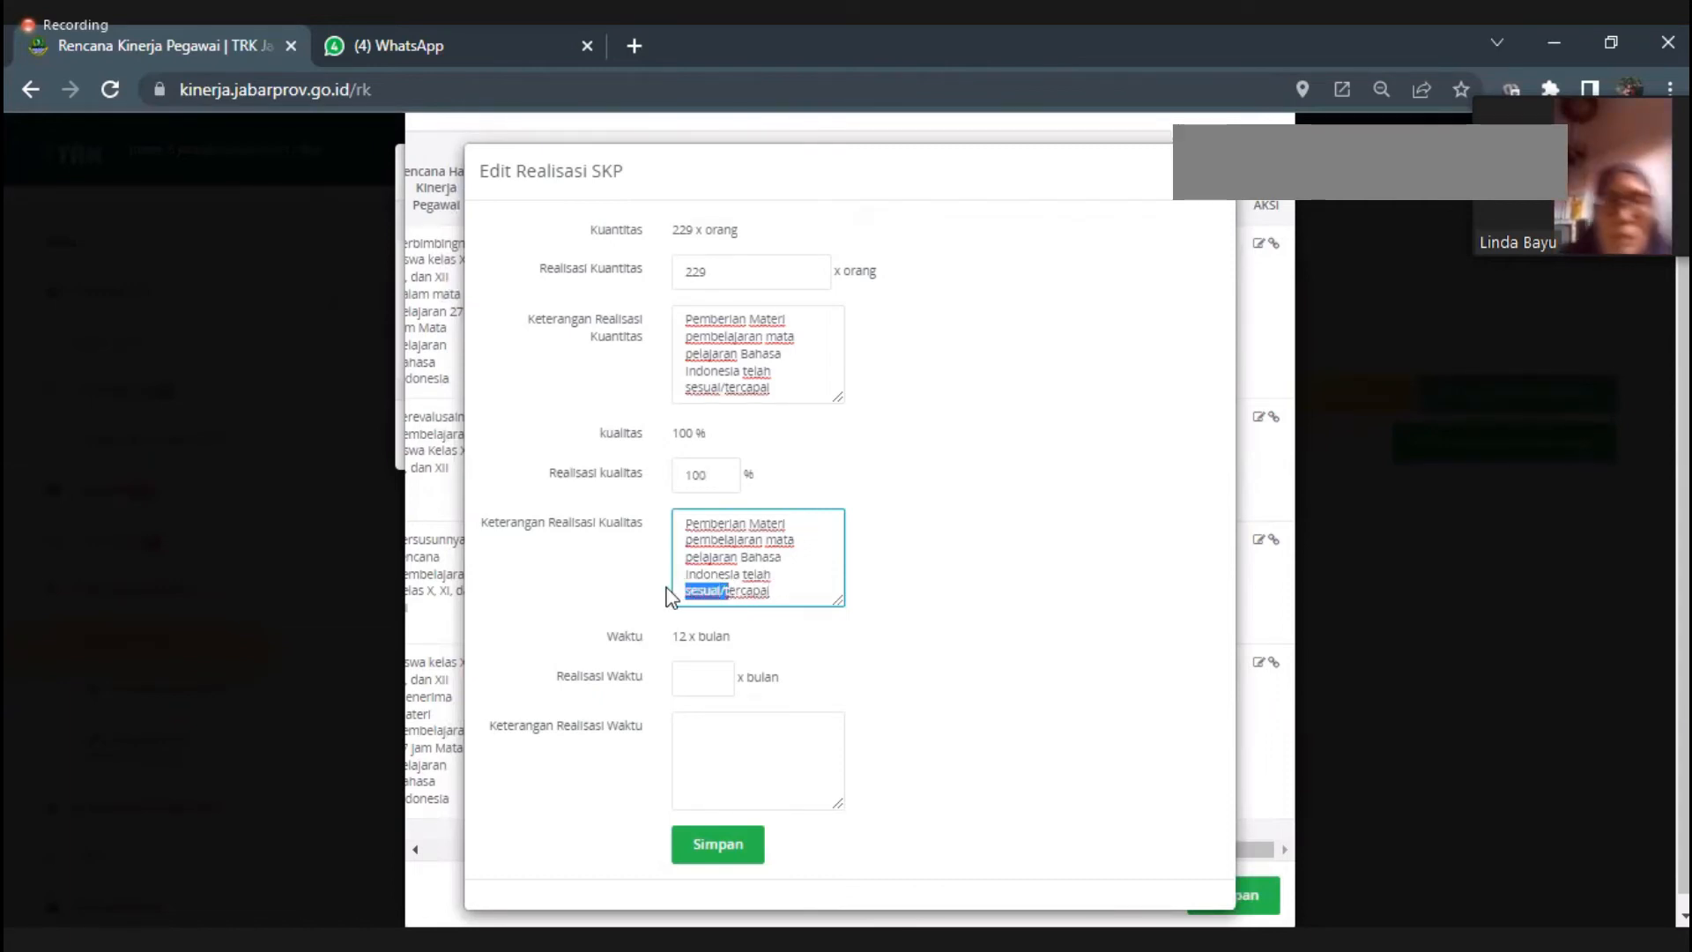
{"action": "key", "text": "BackSpace"}
{"action": "type", "text": "mencapa"}
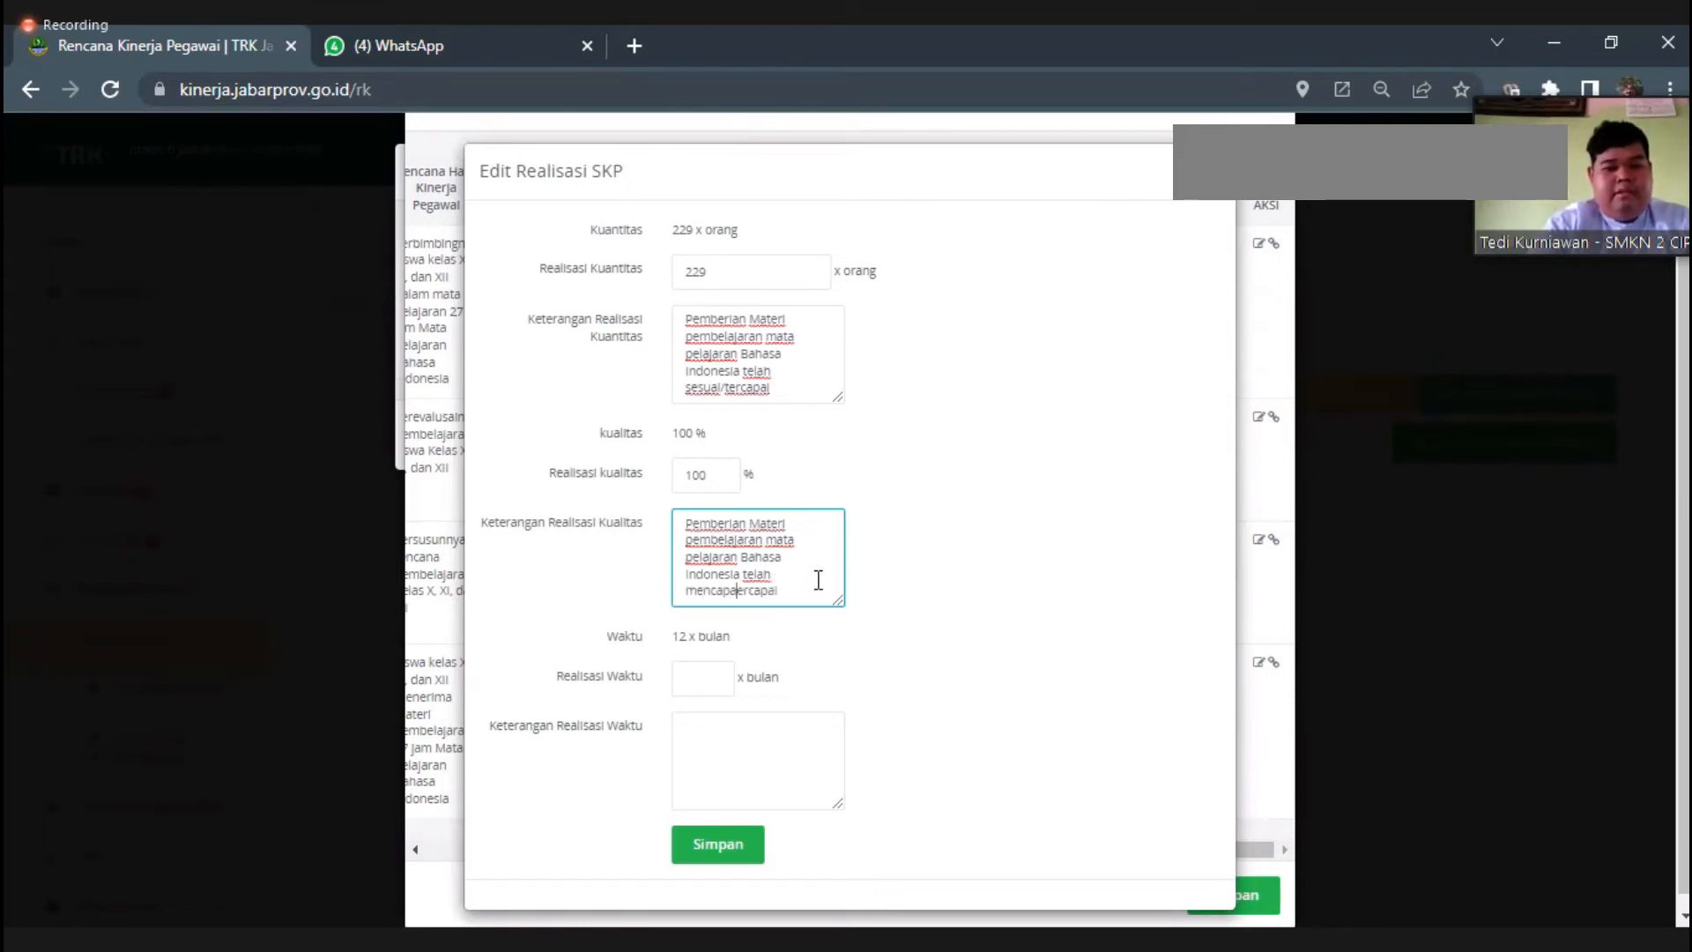
{"action": "type", "text": "i"}
{"action": "key", "text": "Delete"}
{"action": "key", "text": "Delete"}
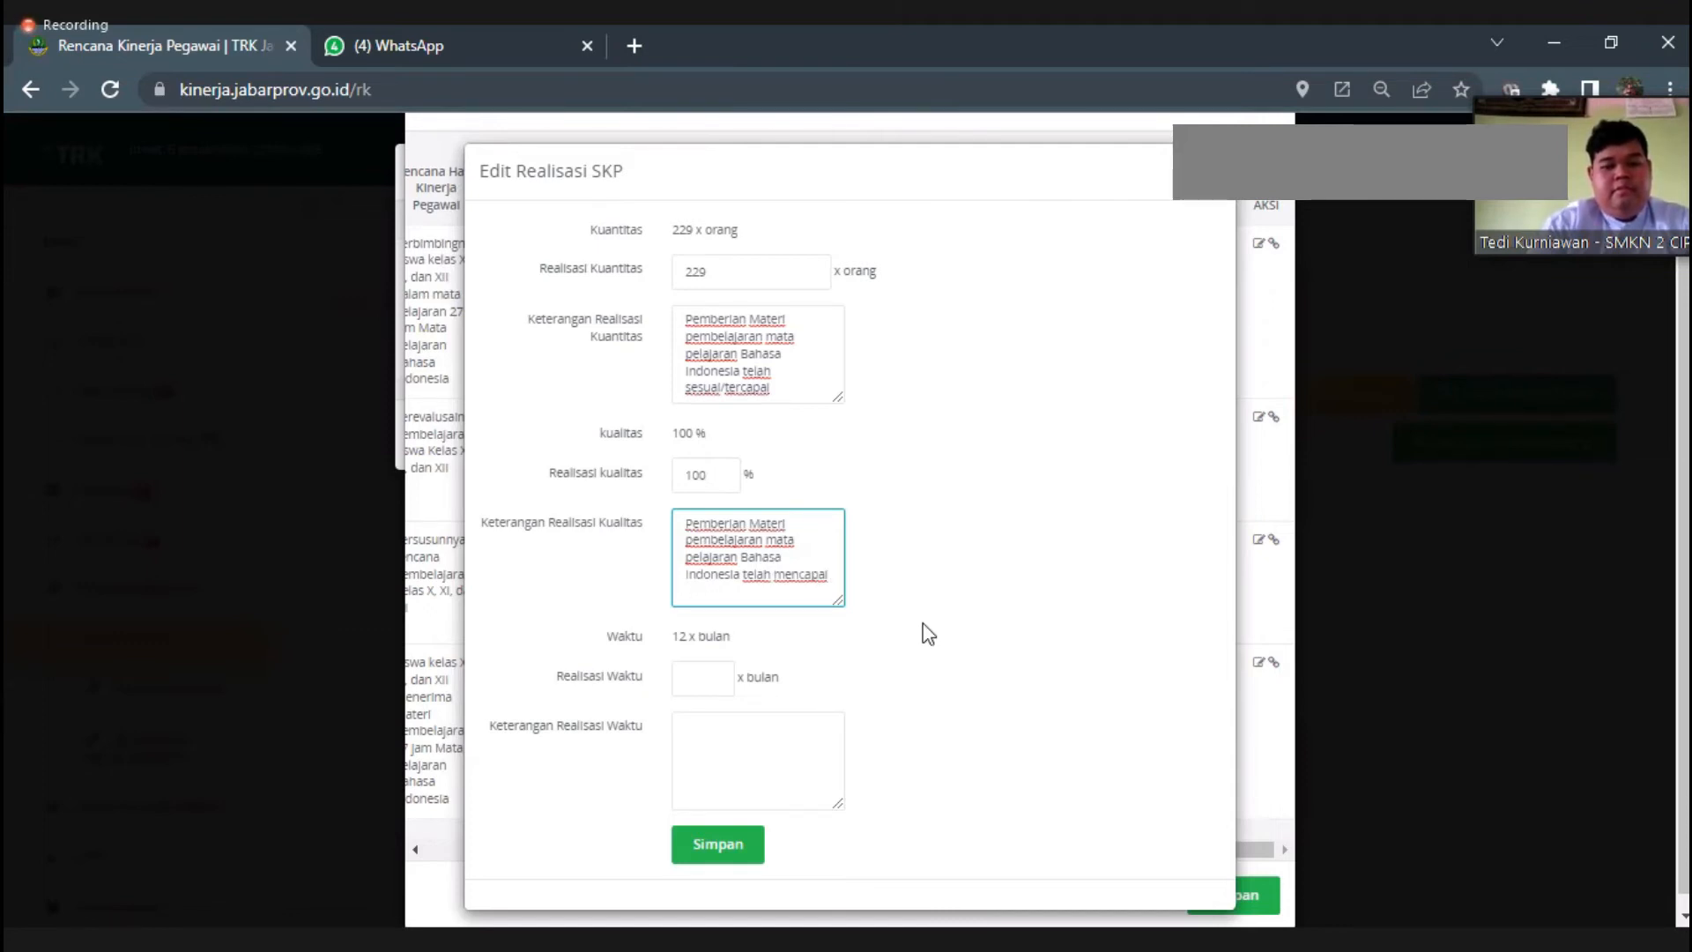
{"action": "key", "text": "BackSpace"}
{"action": "key", "text": "BackSpace"}
{"action": "key", "text": "BackSpace"}
{"action": "key", "text": "BackSpace"}
{"action": "key", "text": "BackSpace"}
{"action": "key", "text": "BackSpace"}
{"action": "key", "text": "BackSpace"}
{"action": "key", "text": "BackSpace"}
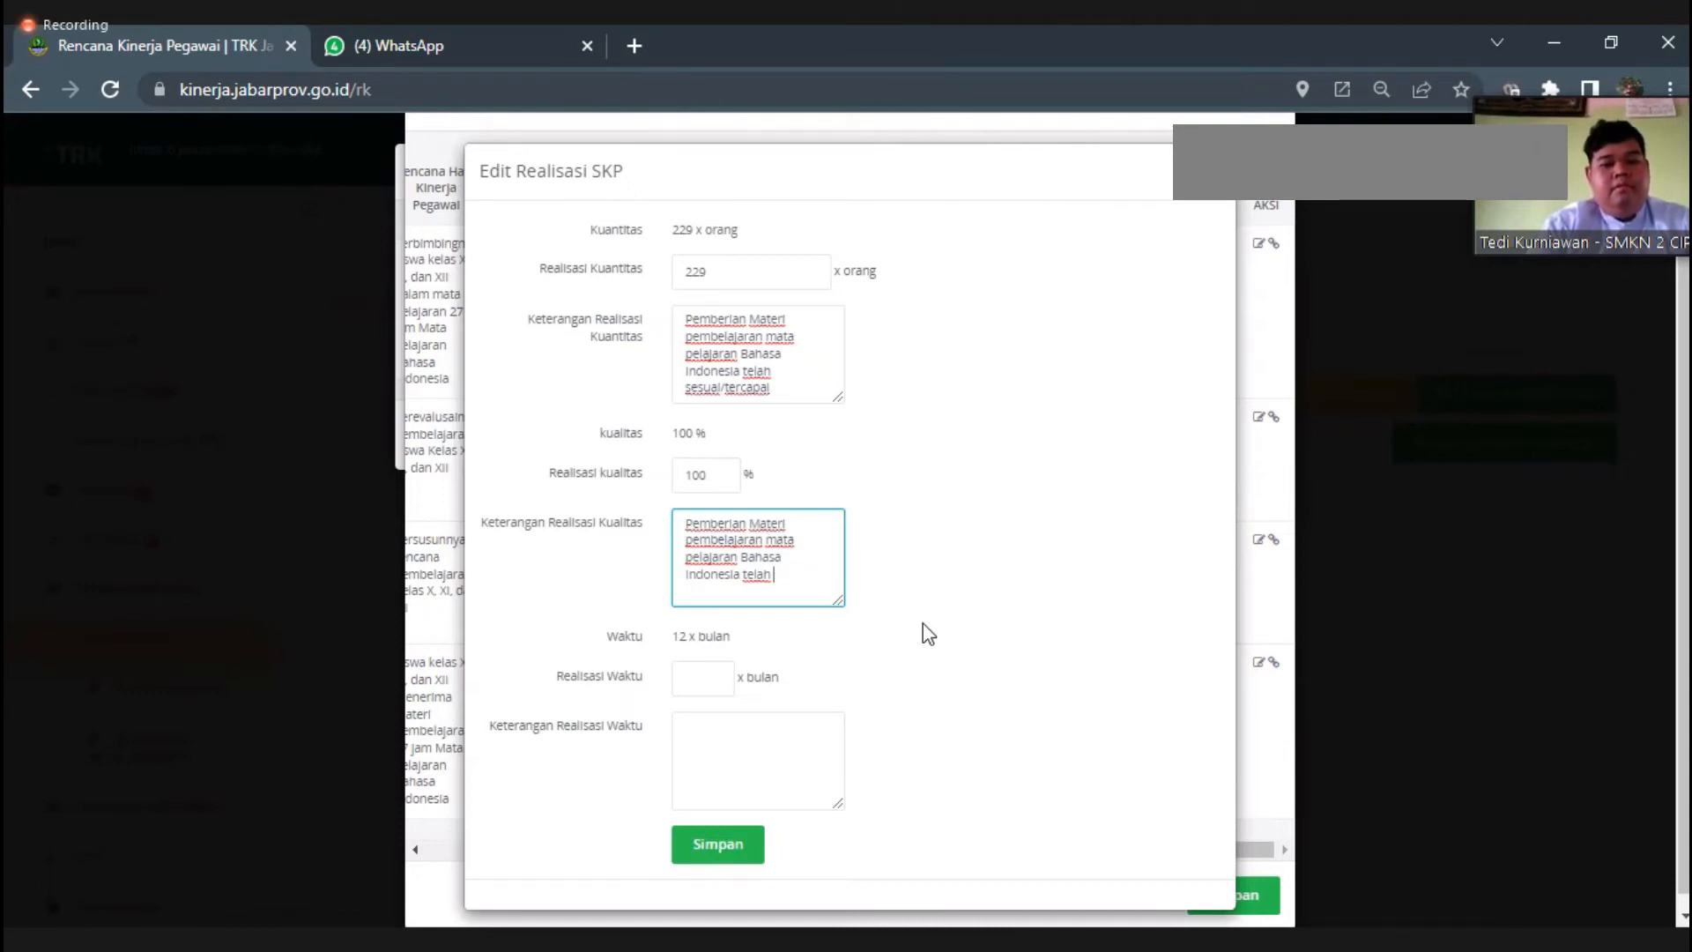
{"action": "type", "text": "tre"}
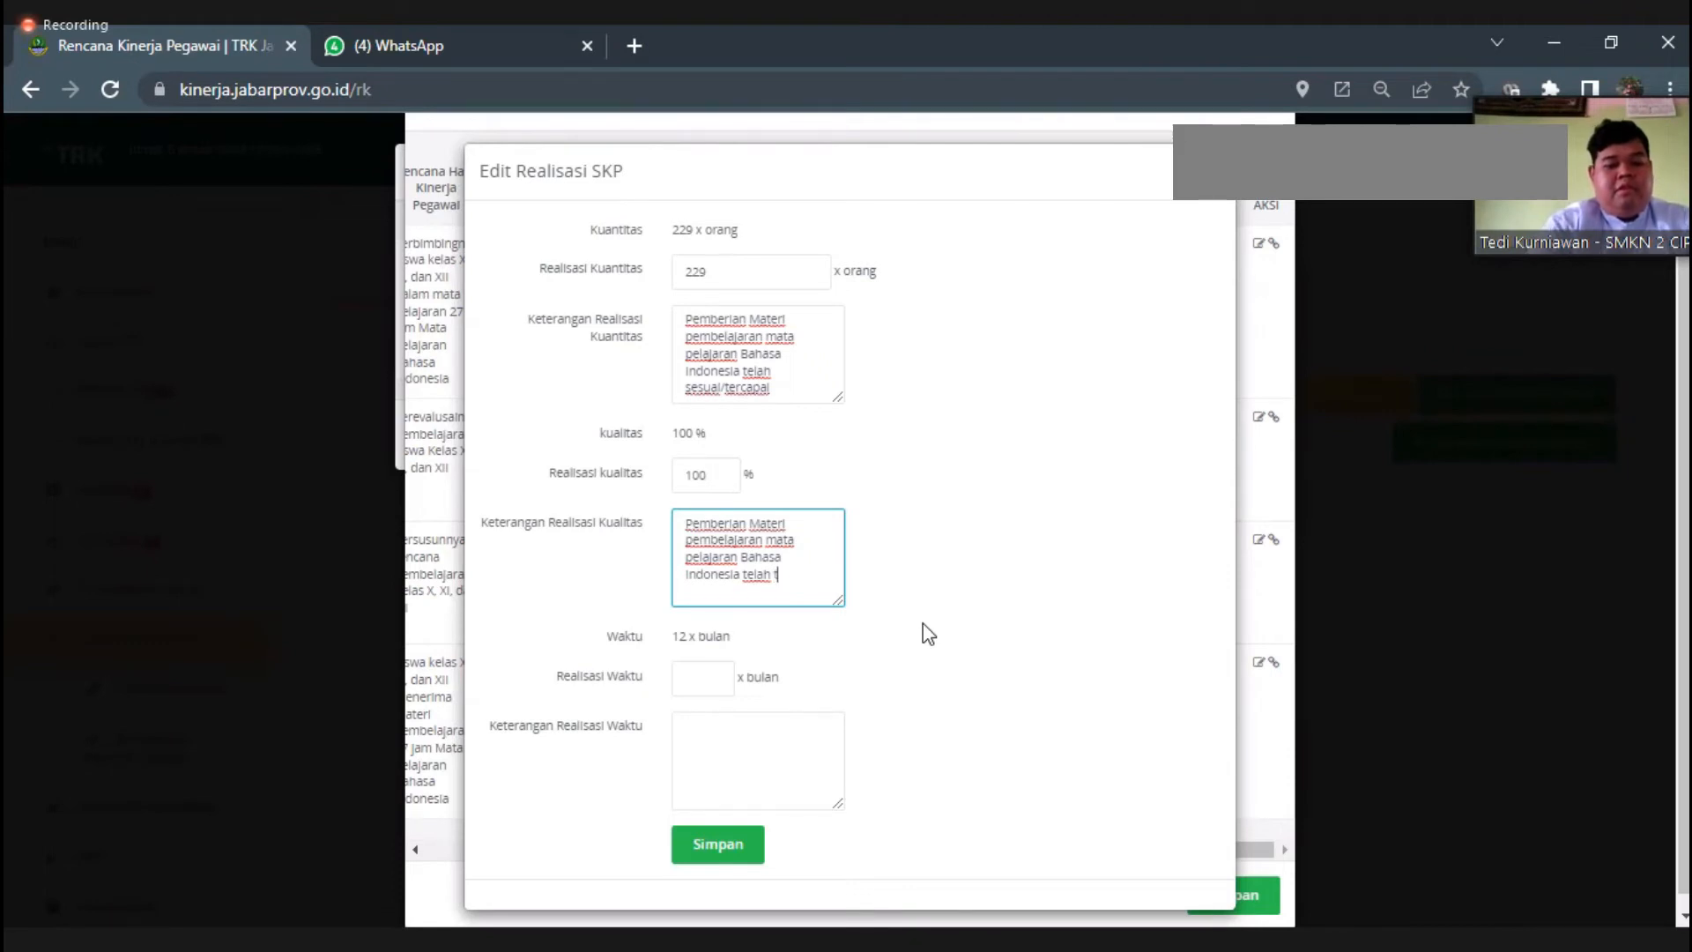
{"action": "key", "text": "BackSpace"}
{"action": "key", "text": "BackSpace"}
{"action": "type", "text": "erea"}
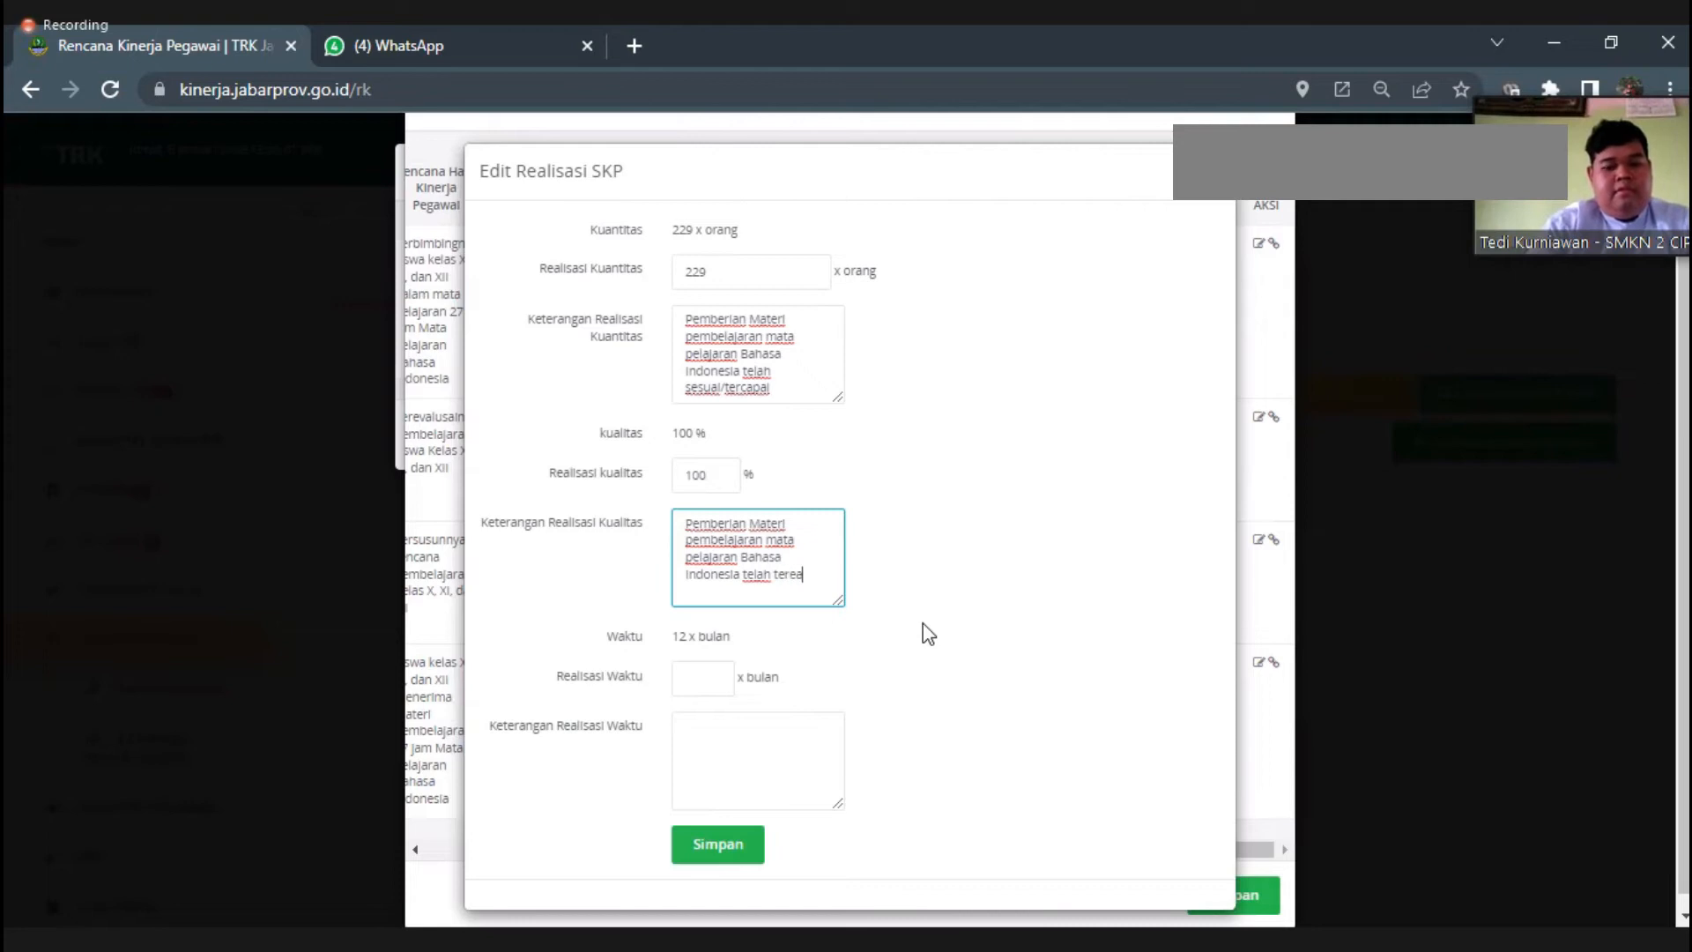
{"action": "type", "text": "lisasi"}
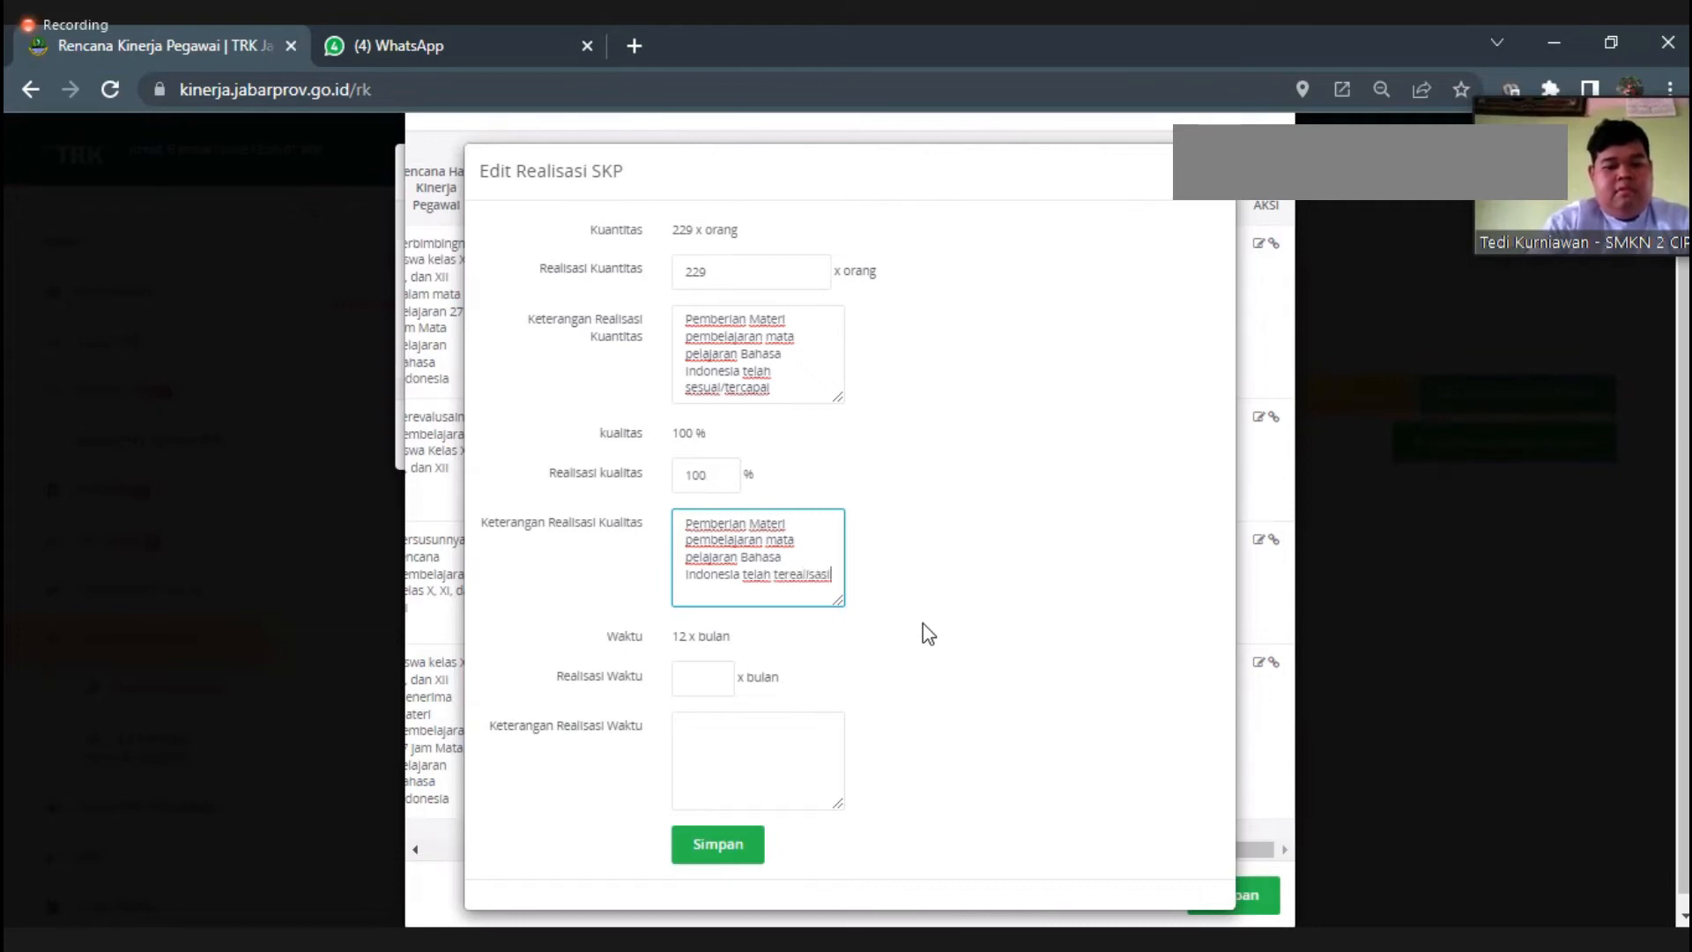
{"action": "type", "text": " sepenuhnya /"}
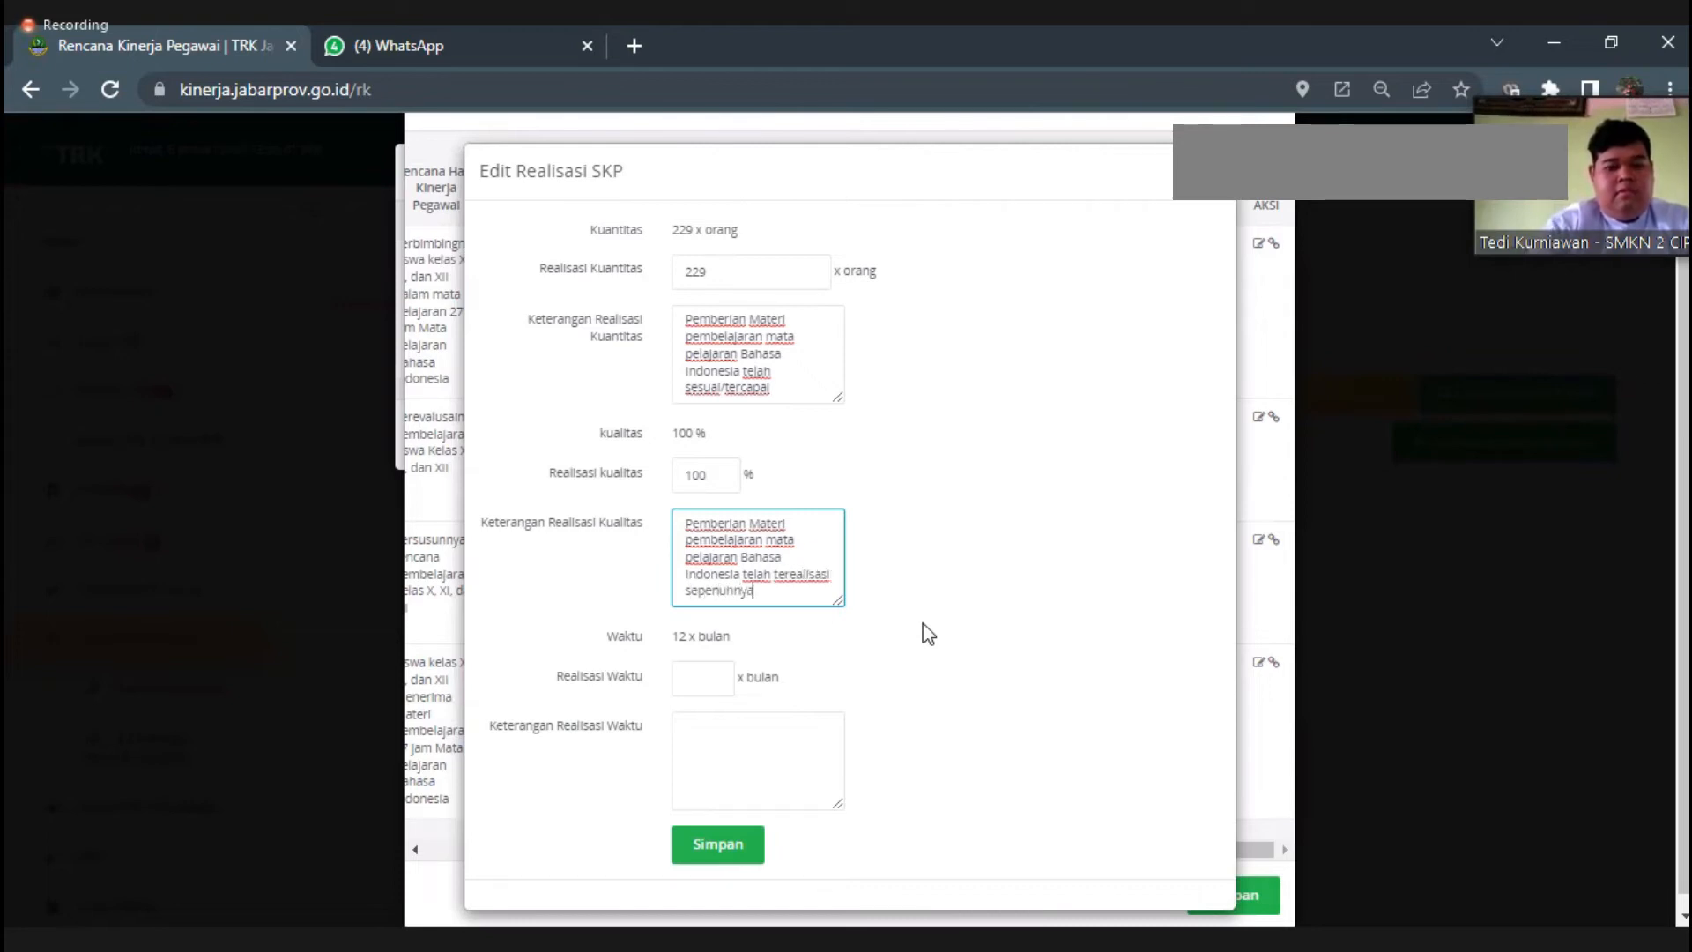
{"action": "key", "text": "BackSpace"}
{"action": "key", "text": "BackSpace"}
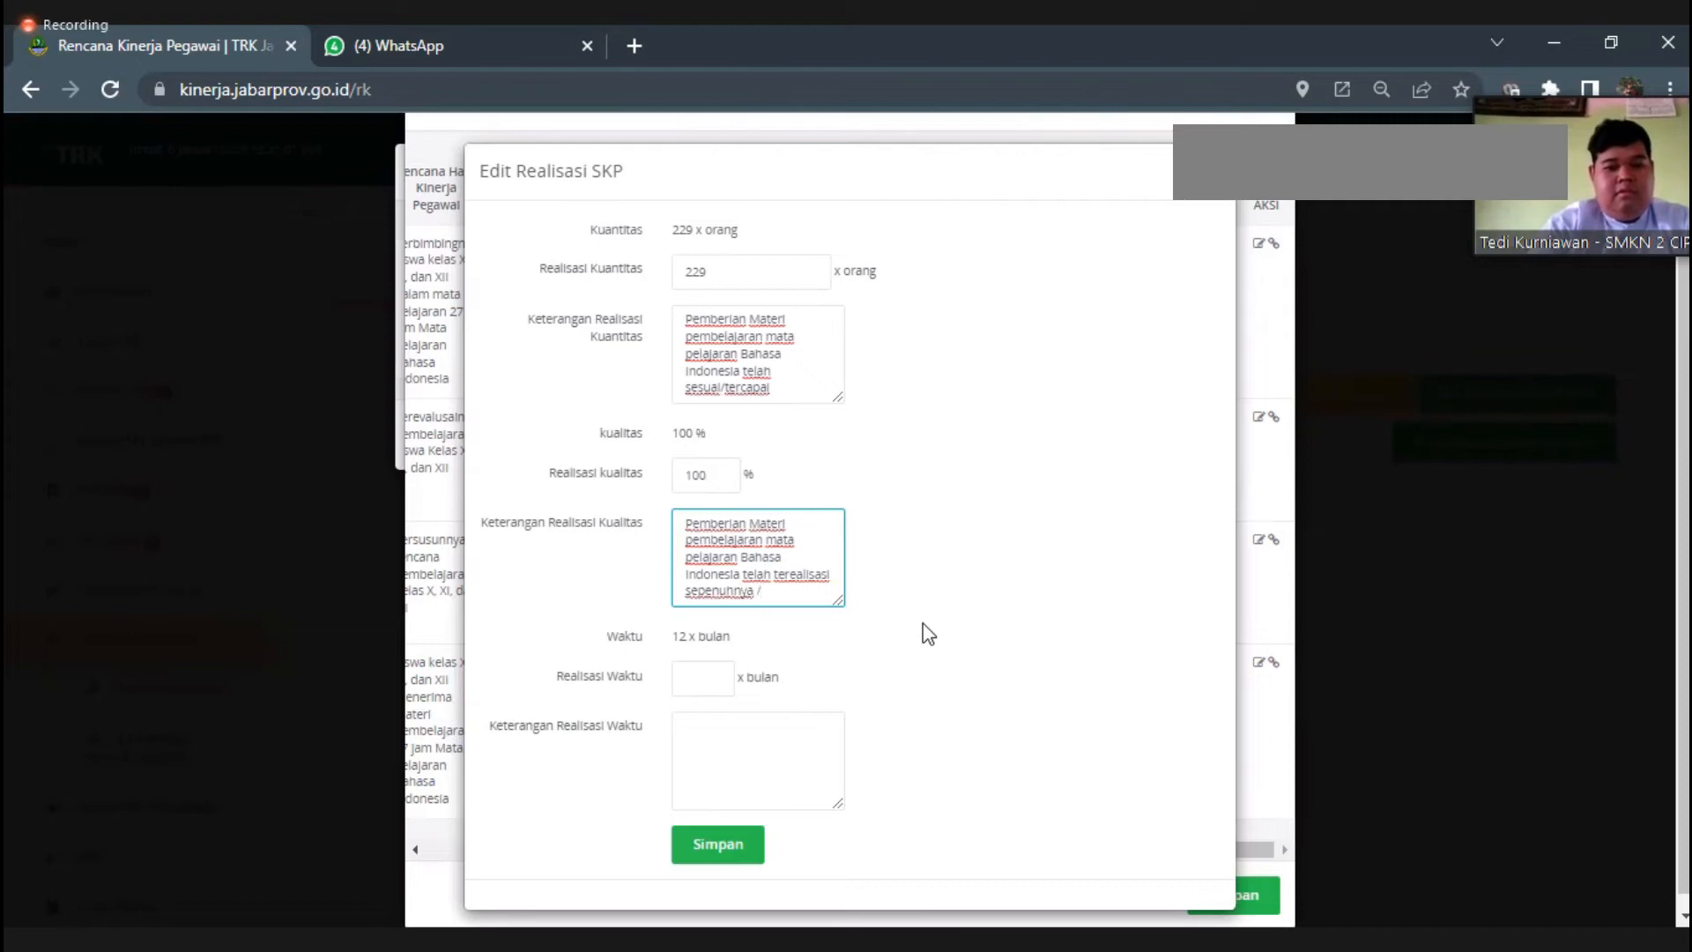
{"action": "type", "text": "("}
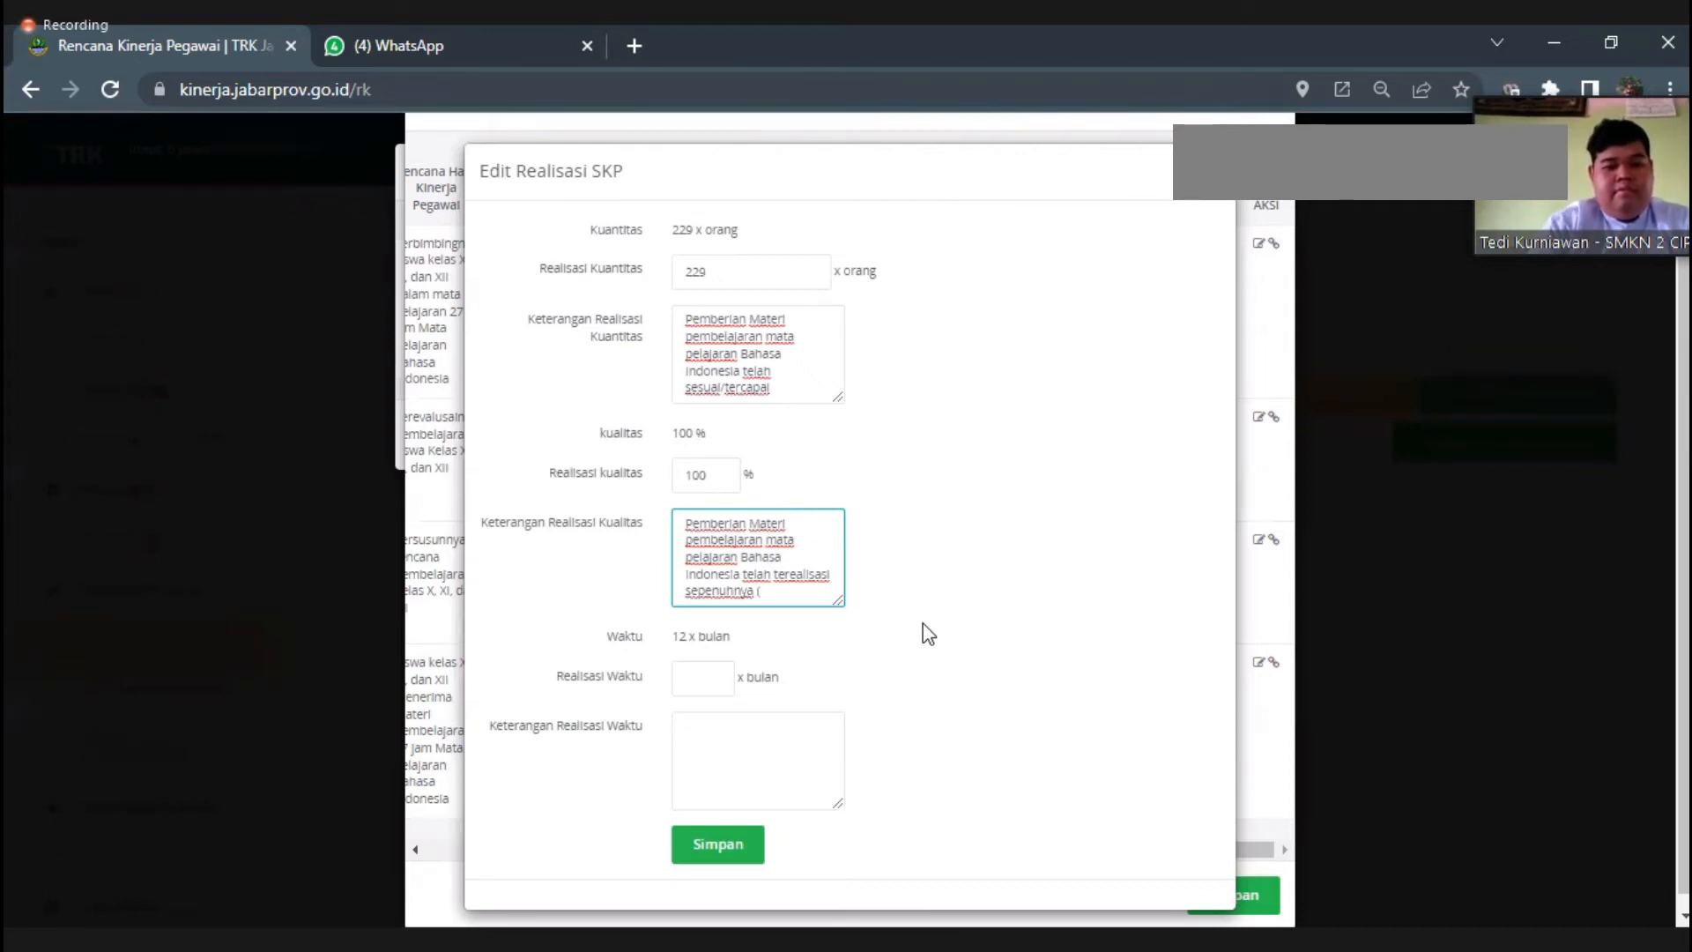
{"action": "type", "text": "100%)"}
Set the realised time (Realisasi Waktu) of the fourth work plan item to 12 bulan
{"action": "left_click", "coordinate": [738, 758]}
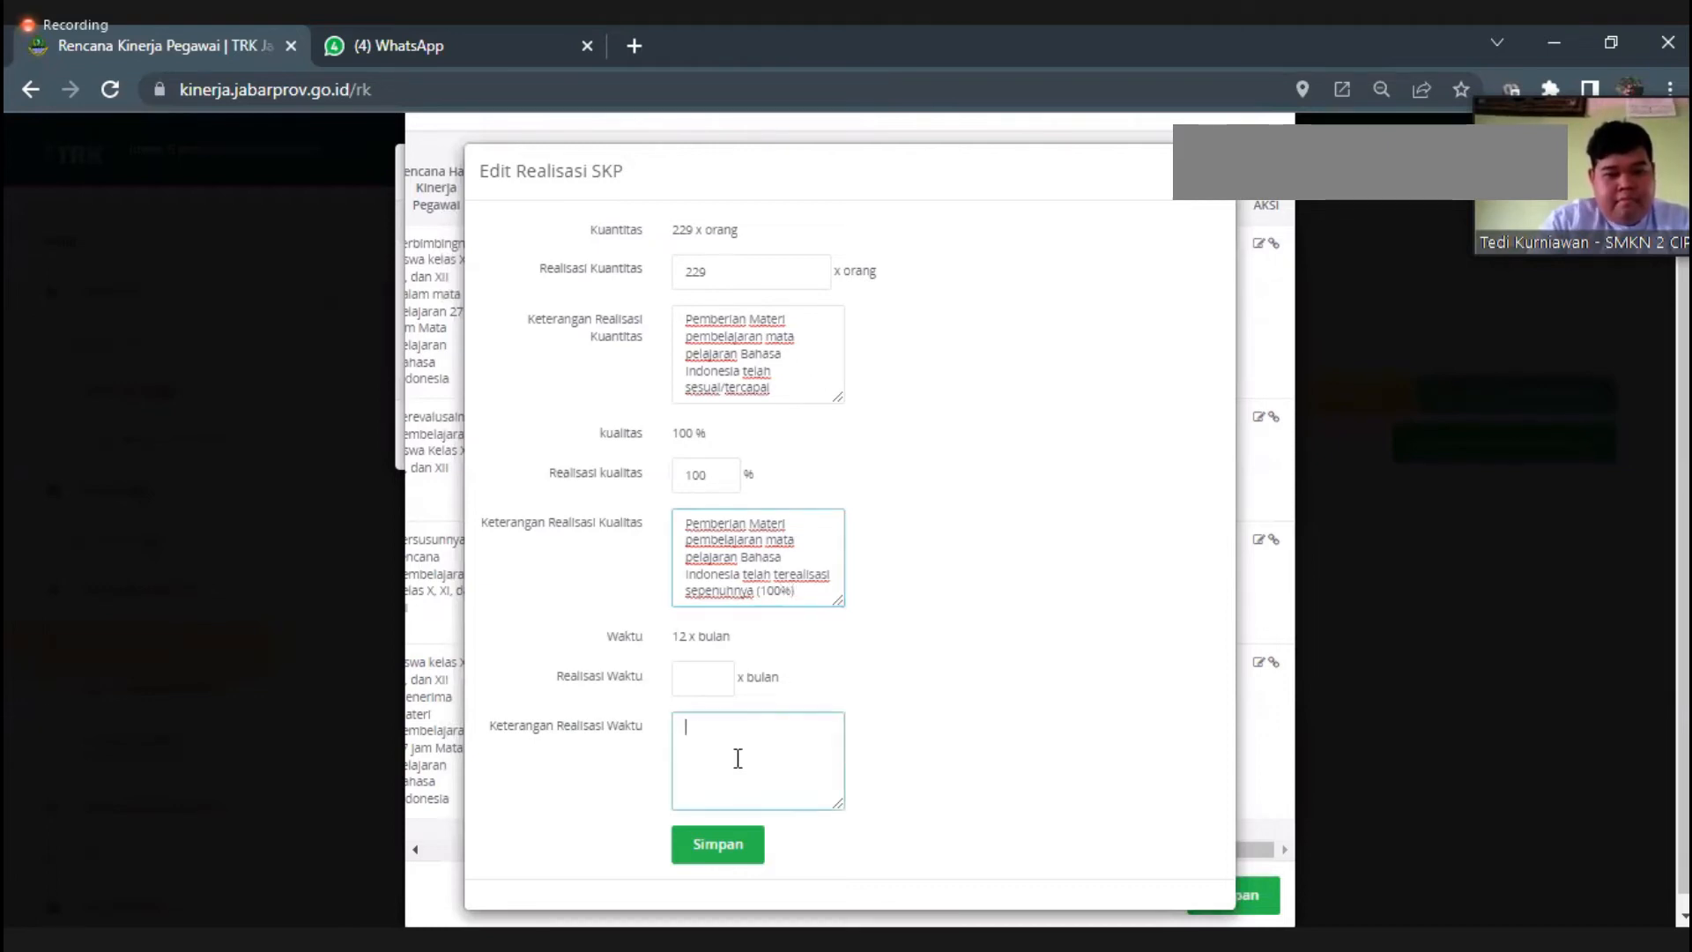
{"action": "left_click", "coordinate": [791, 596]}
{"action": "left_click", "coordinate": [781, 758]}
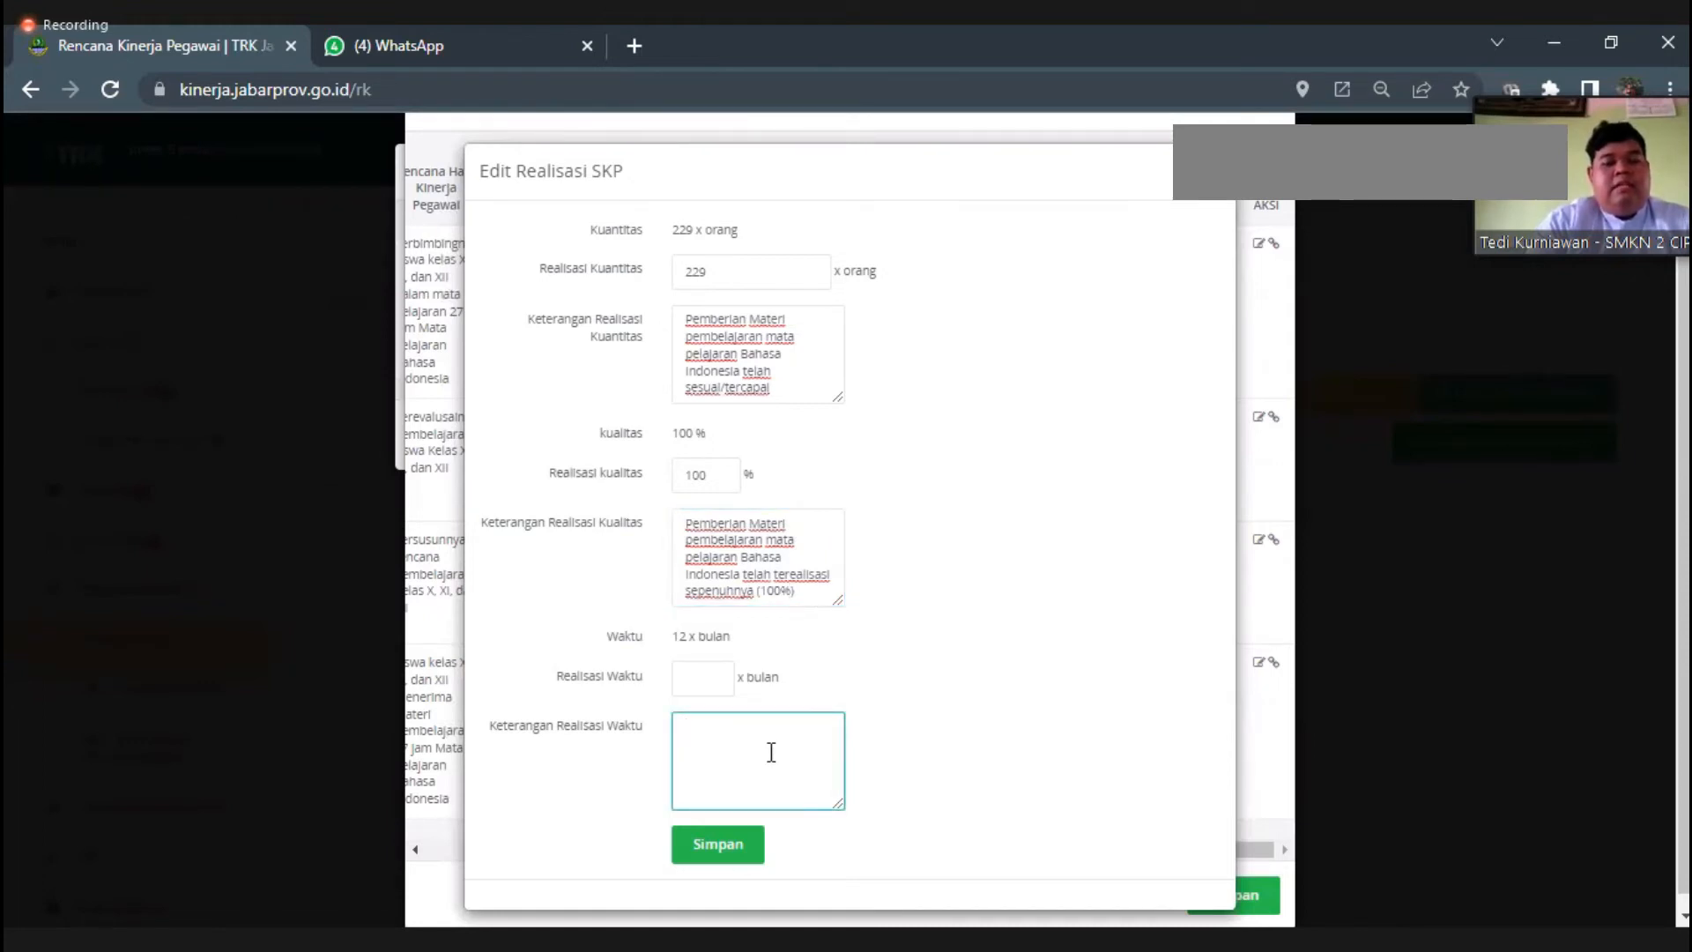
{"action": "left_click", "coordinate": [703, 686]}
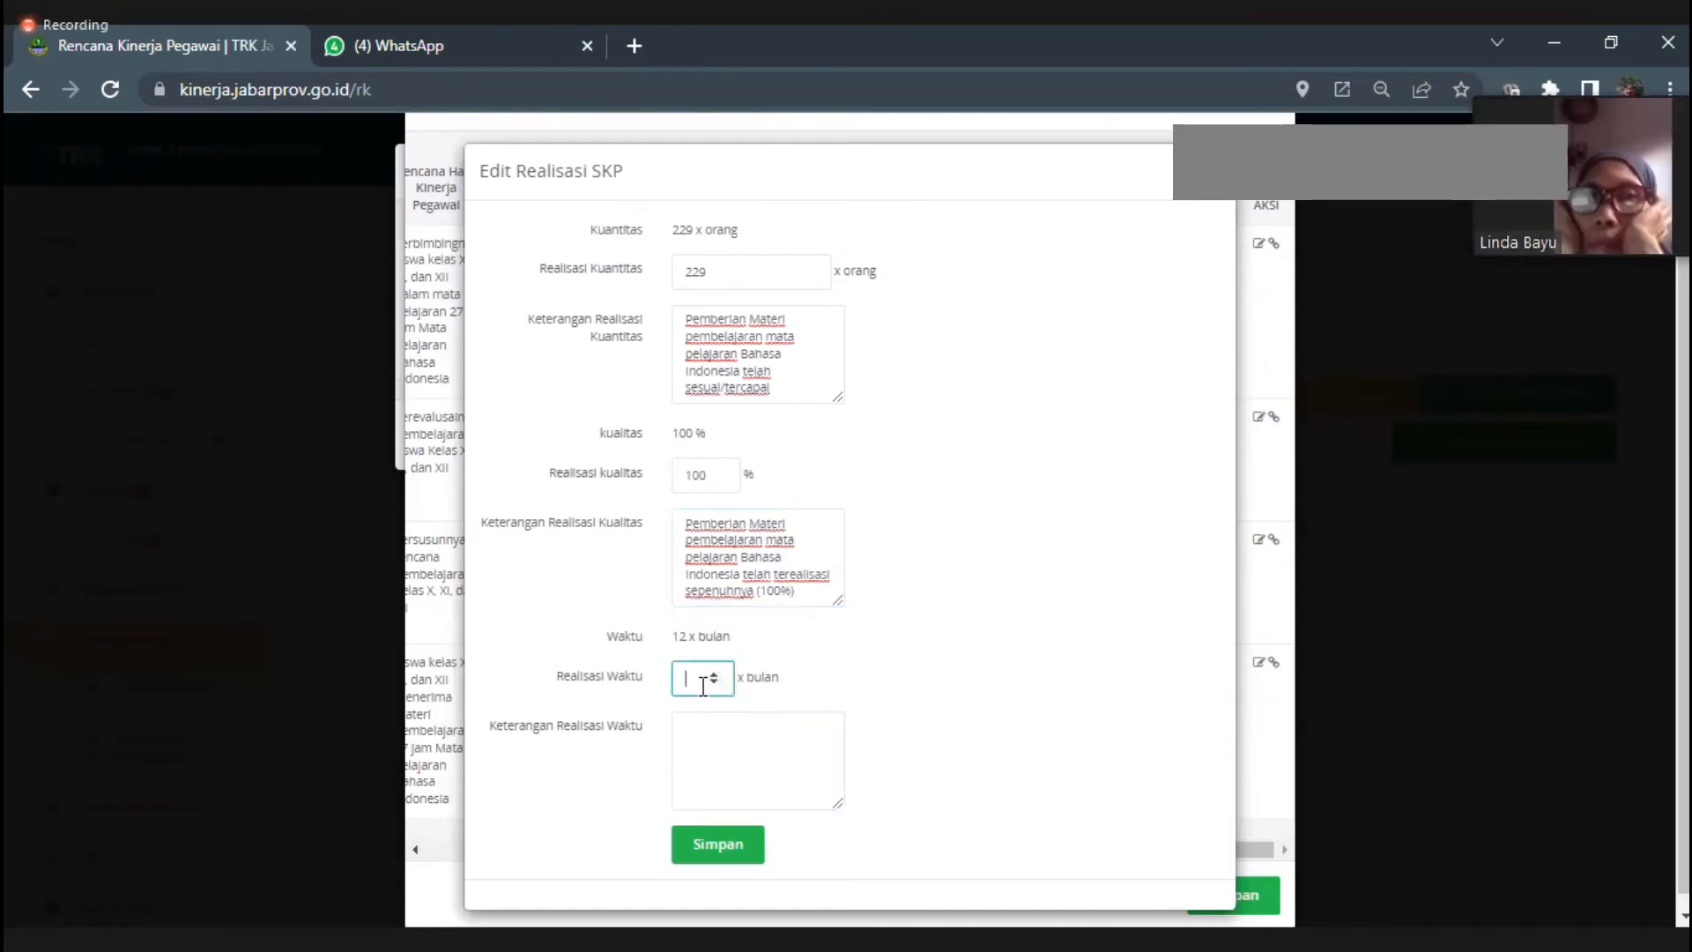
{"action": "left_click", "coordinate": [710, 756]}
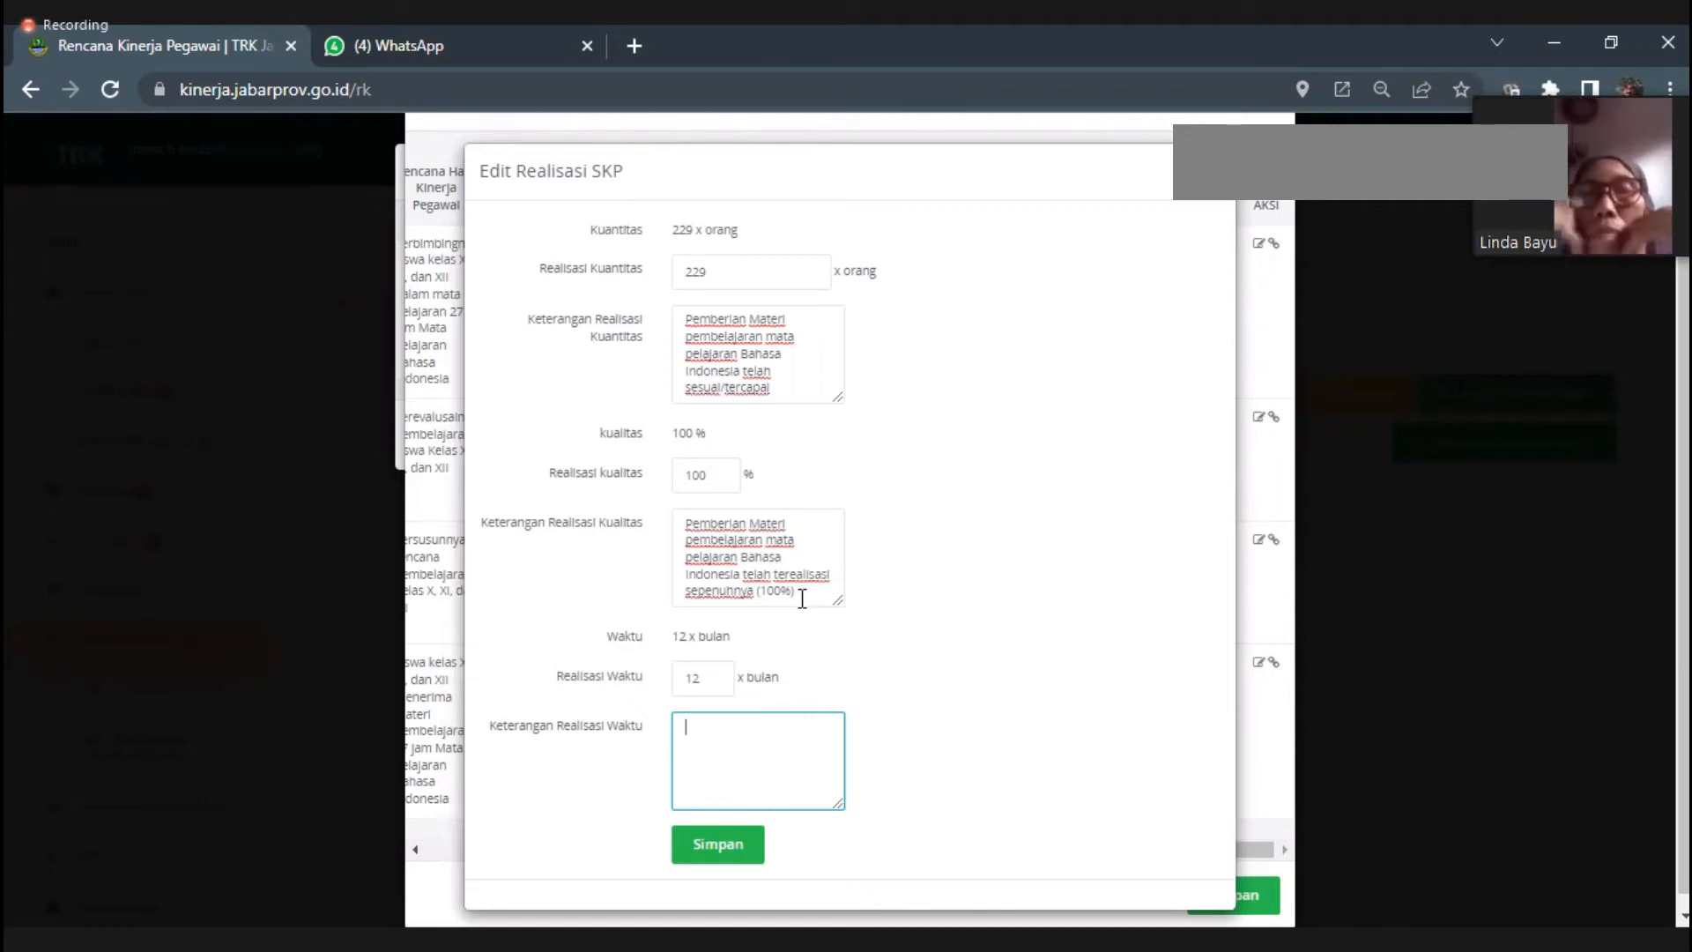
Copy the full quality note into the time note (Keterangan Realisasi Waktu)
{"action": "left_click_drag", "start_coordinate": [802, 599], "coordinate": [681, 509]}
{"action": "key", "text": "ctrl+c"}
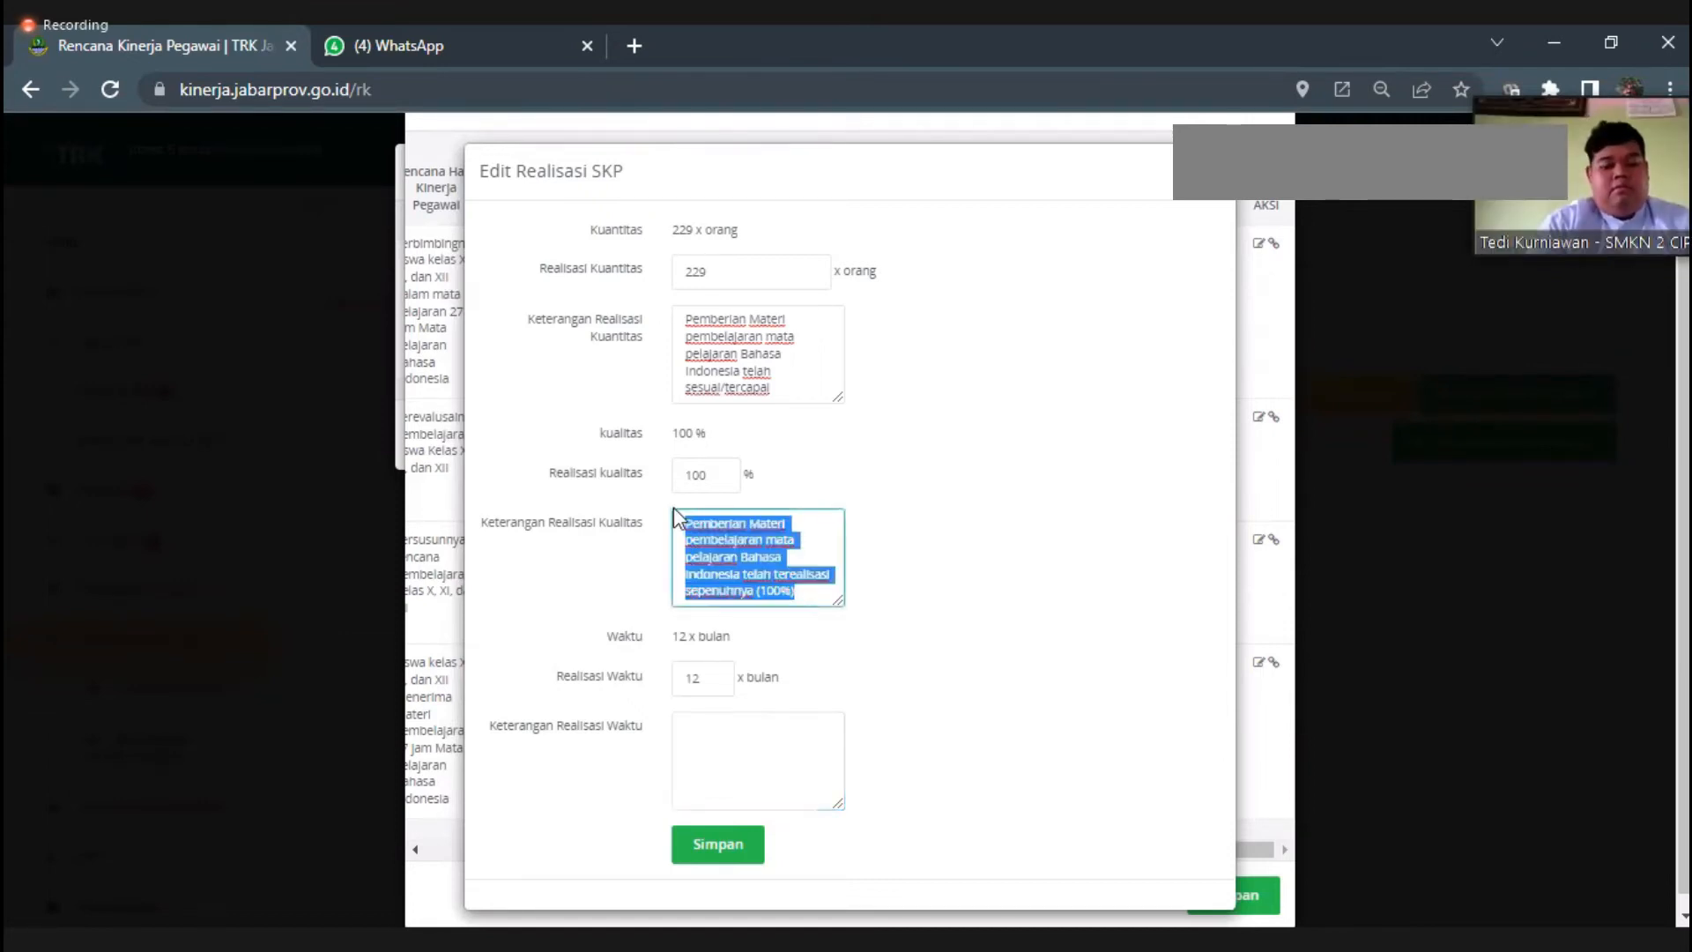
{"action": "left_click", "coordinate": [697, 734]}
{"action": "key", "text": "ctrl+v"}
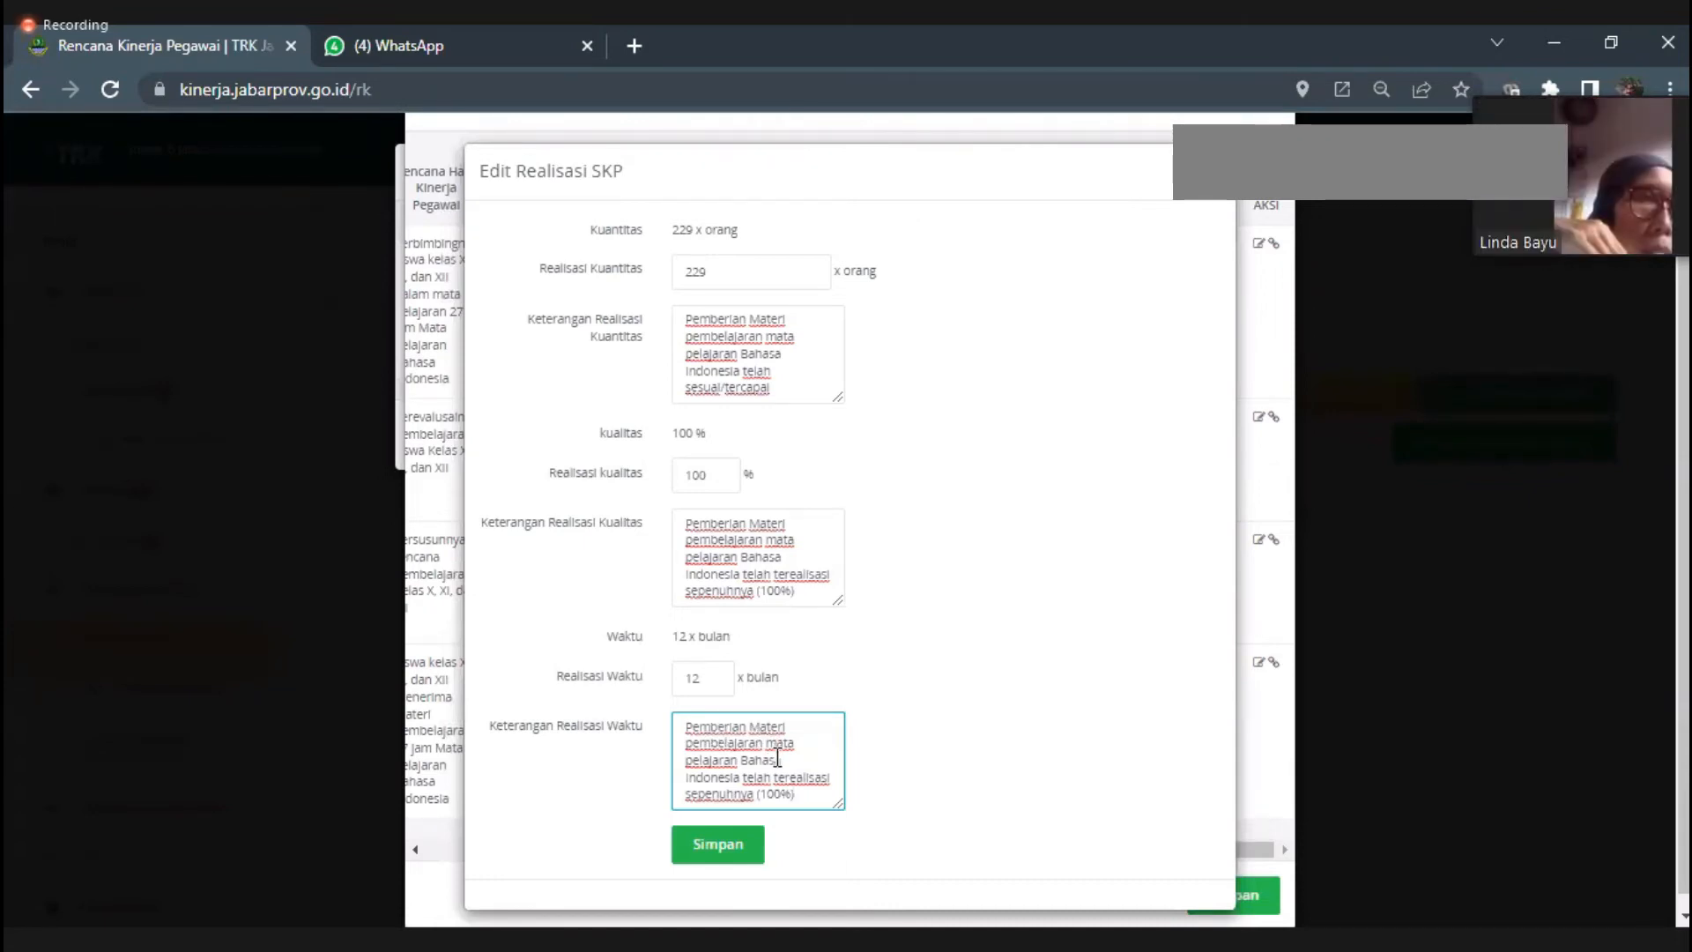
Replace "sepenuhnya (100%)" in the time note with "dengan tepat waktu" and save the realisation entry
{"action": "left_click_drag", "start_coordinate": [798, 796], "coordinate": [685, 796]}
{"action": "key", "text": "BackSpace"}
{"action": "type", "text": "si dengan "}
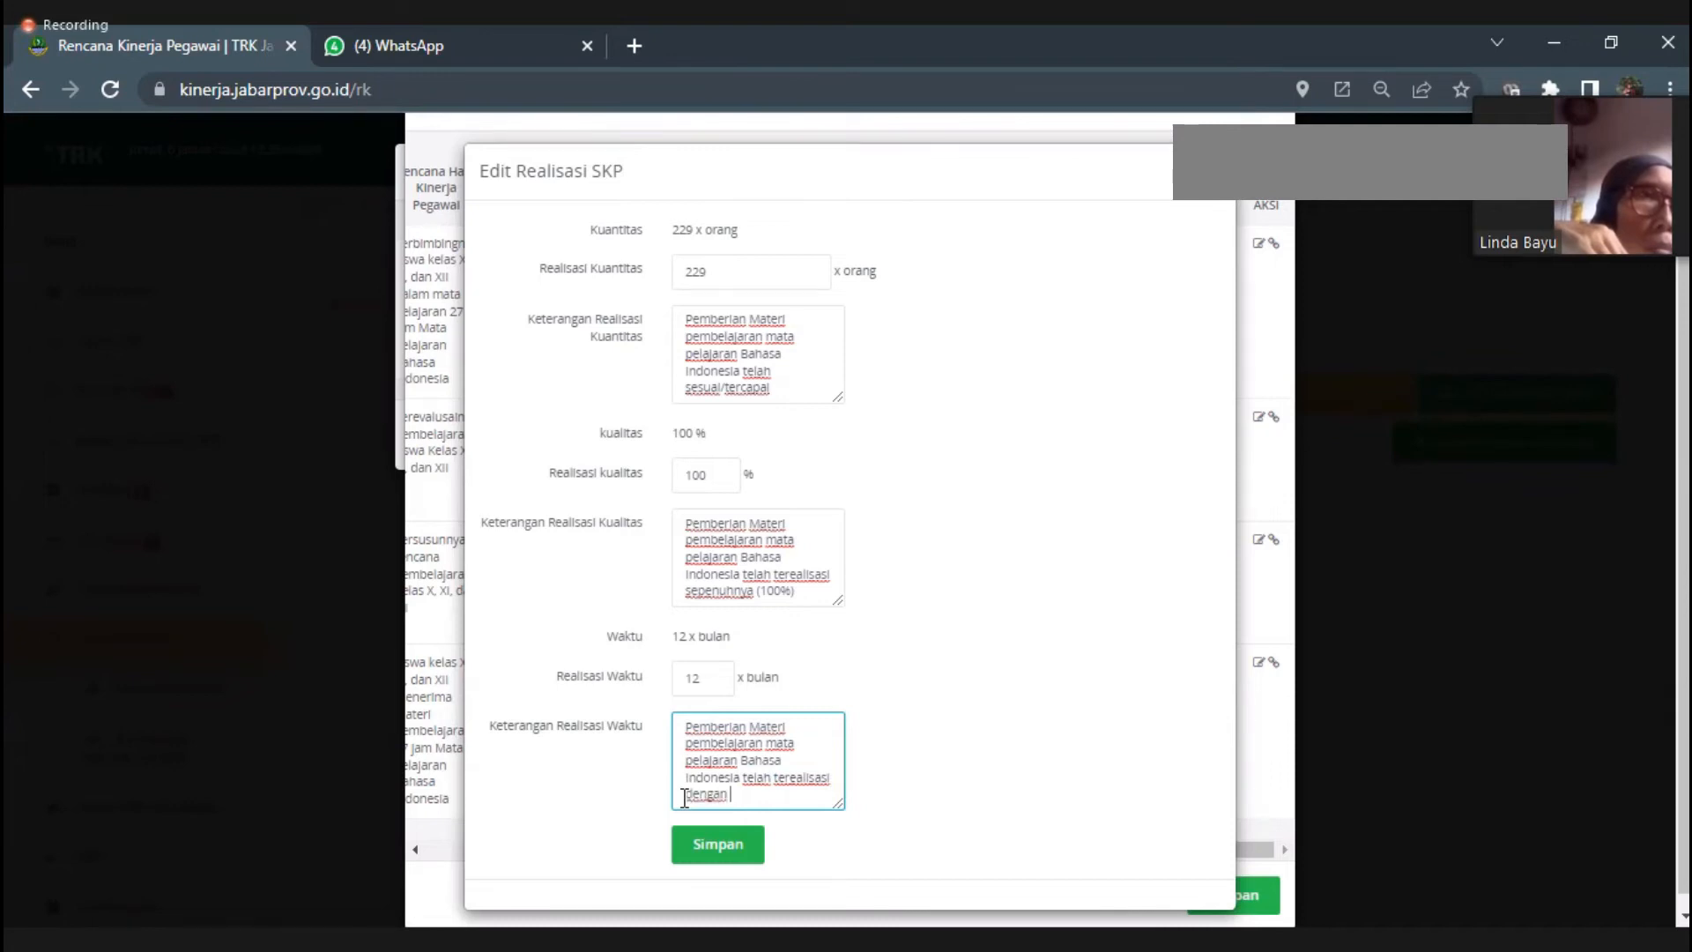
{"action": "type", "text": "tepat waktu"}
{"action": "left_click", "coordinate": [723, 844]}
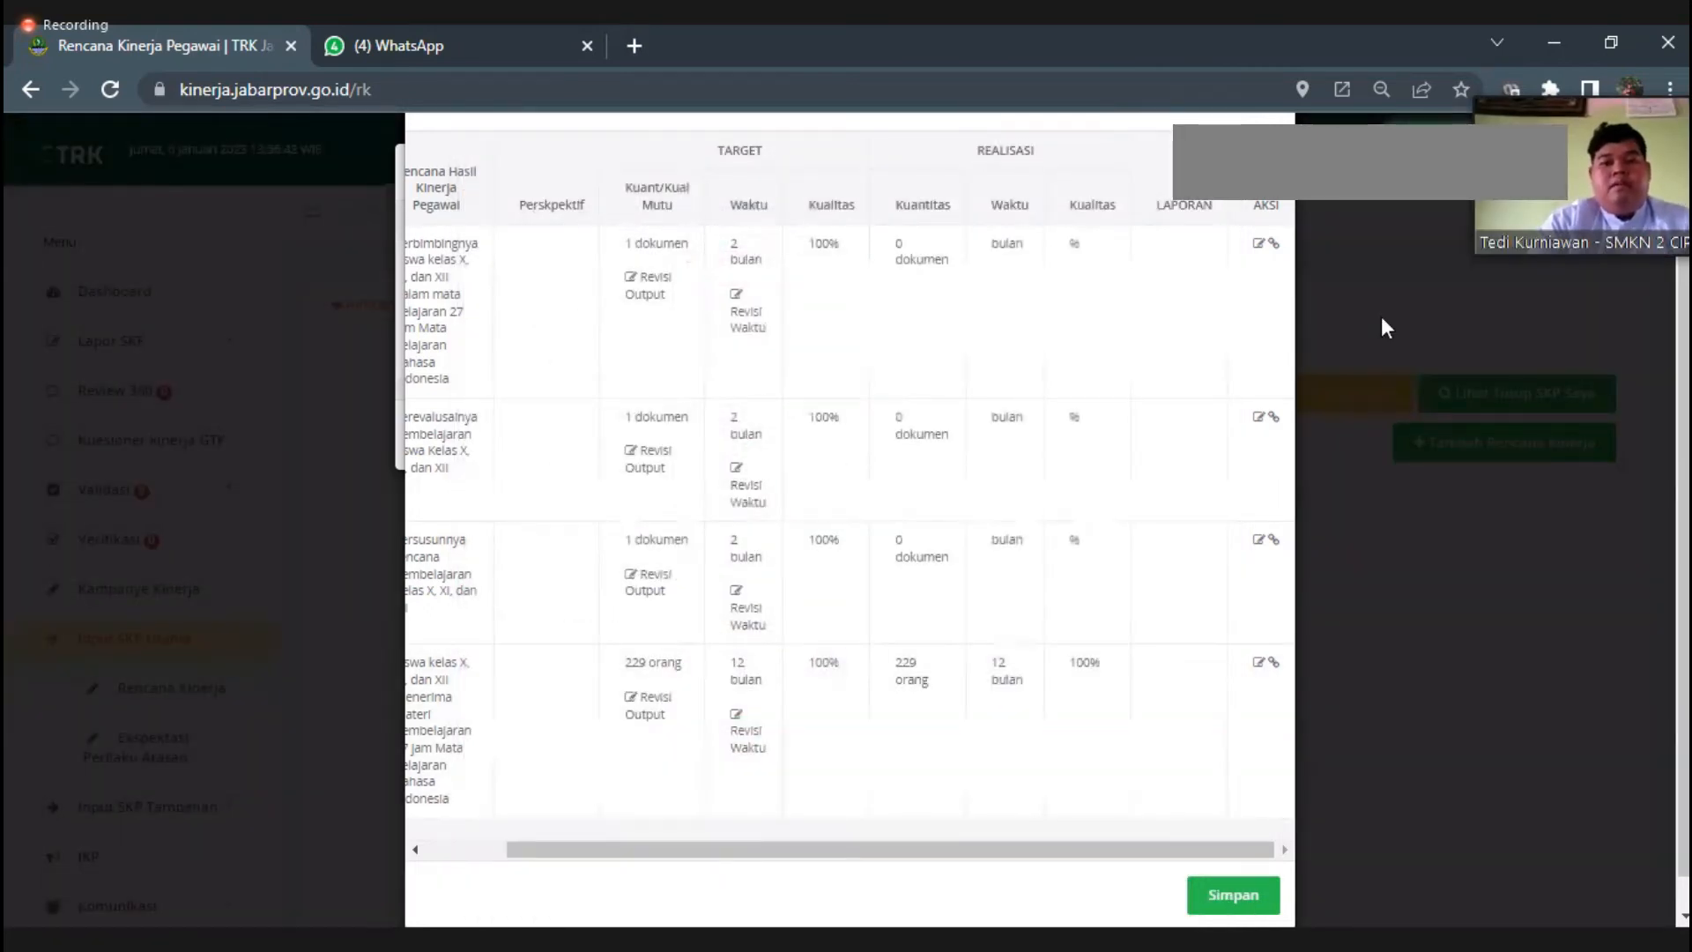
Check the target and realisation columns of the four work plan items and save the Form Realisasi Capaian Hasil Kinerja
{"action": "scroll", "coordinate": [738, 426], "scroll_direction": "left", "scroll_amount": 2}
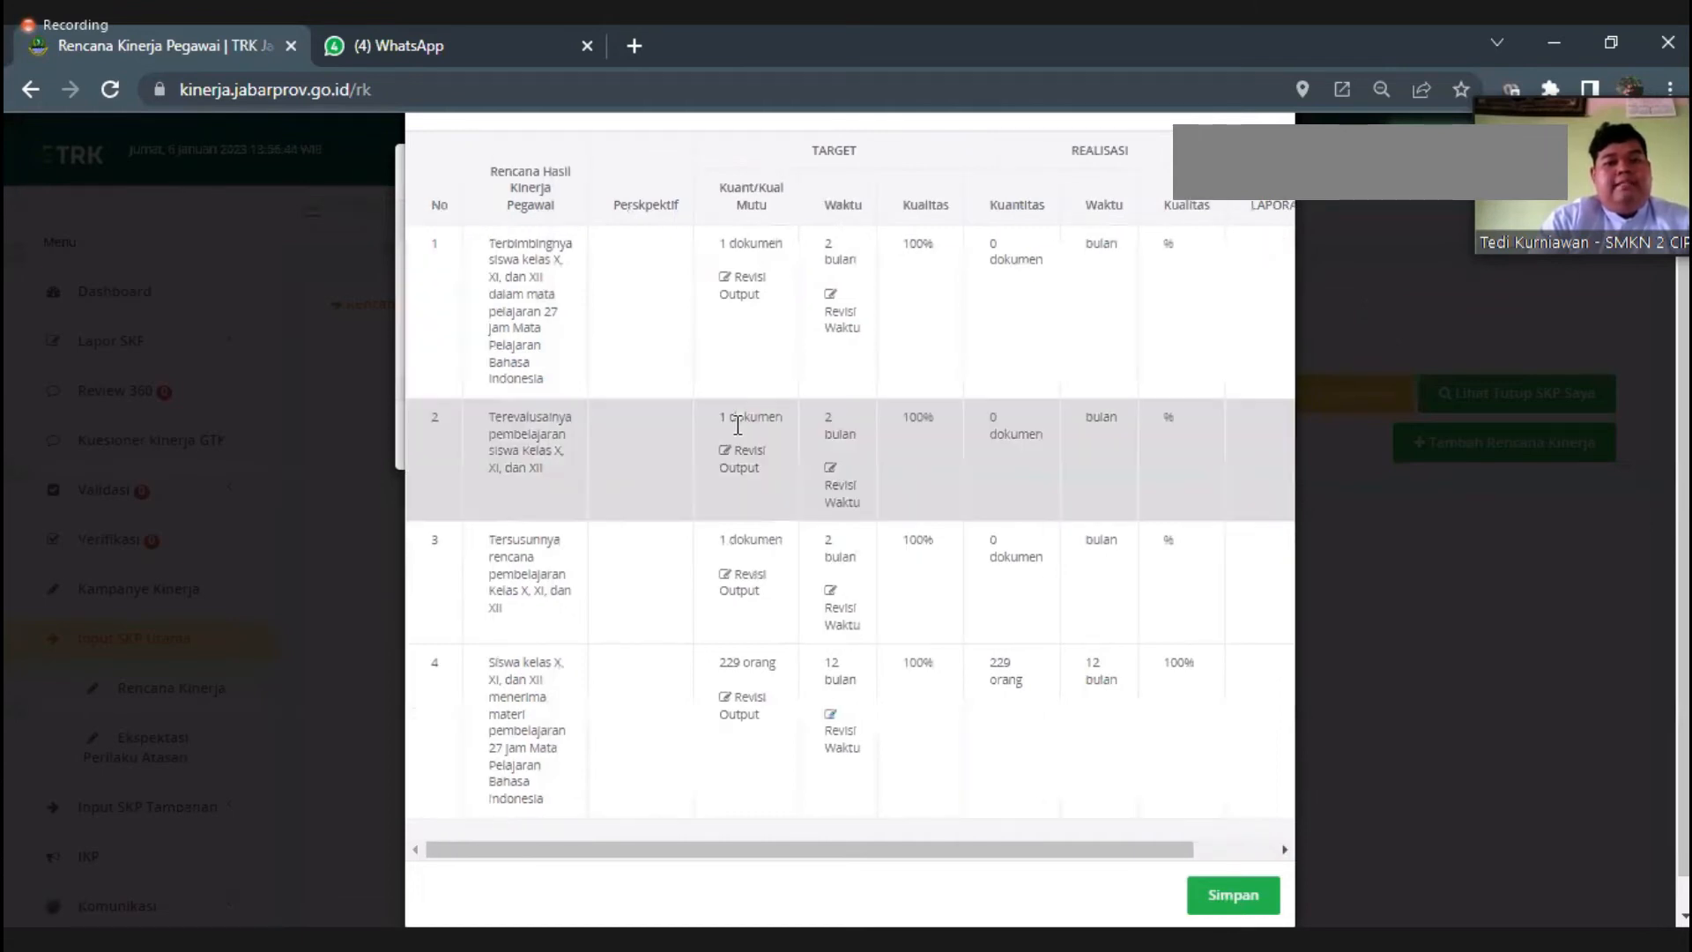
{"action": "scroll", "coordinate": [738, 426], "scroll_direction": "right", "scroll_amount": 2}
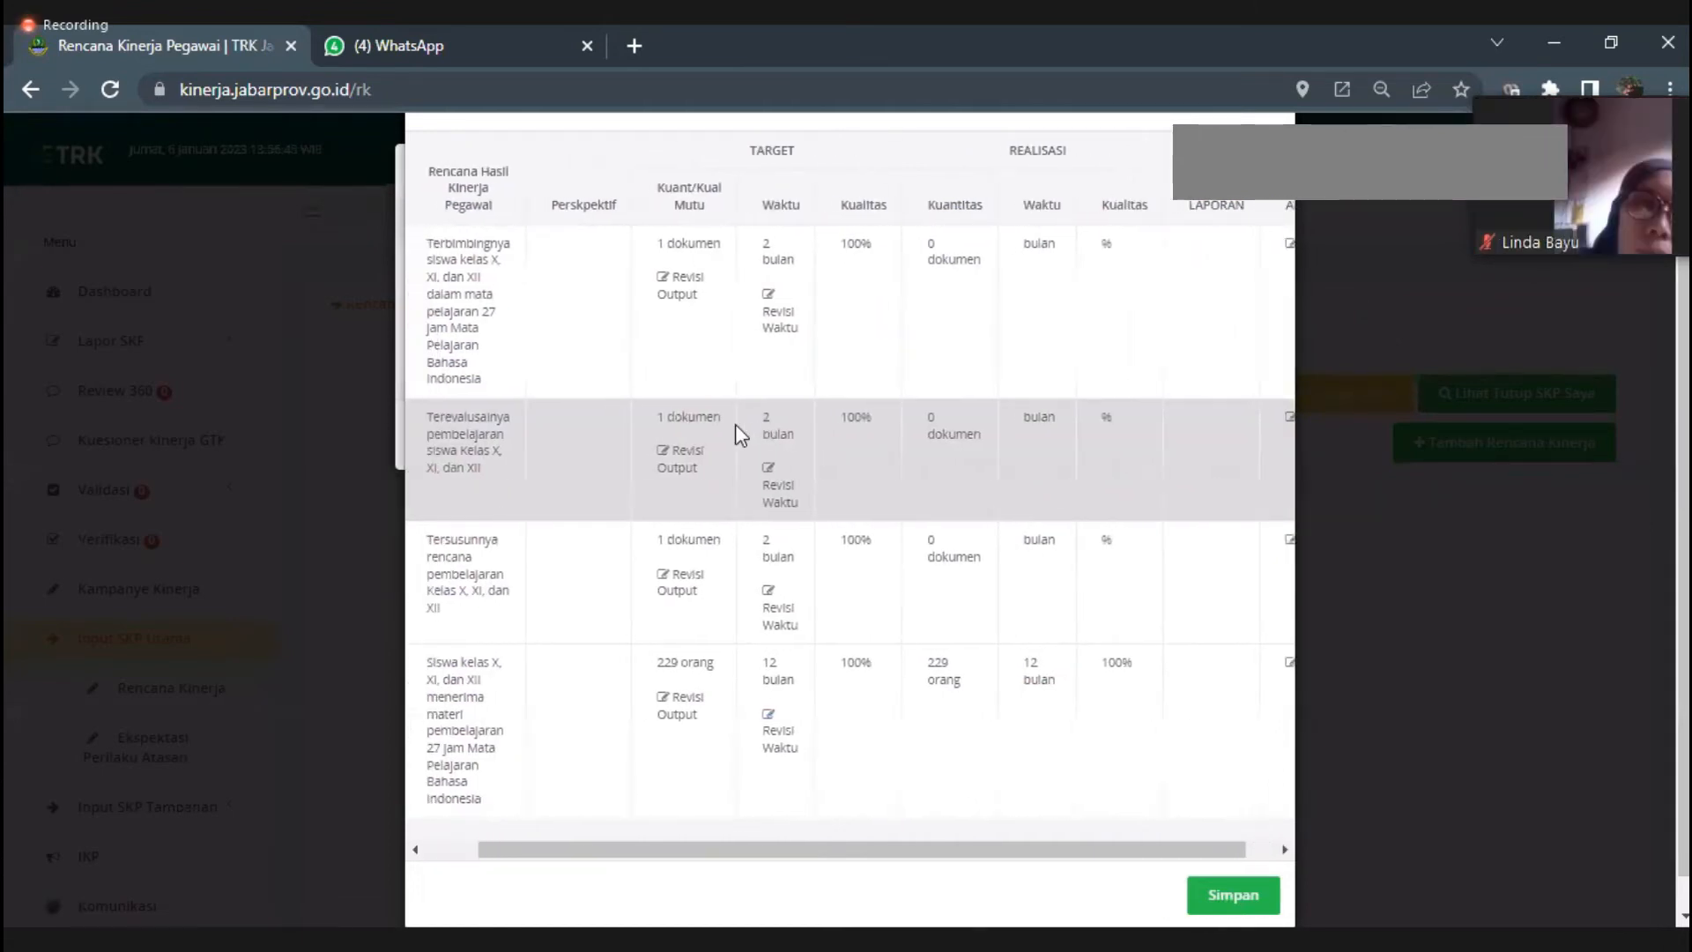
{"action": "scroll", "coordinate": [737, 425], "scroll_direction": "left", "scroll_amount": 2}
{"action": "scroll", "coordinate": [738, 424], "scroll_direction": "right", "scroll_amount": 3}
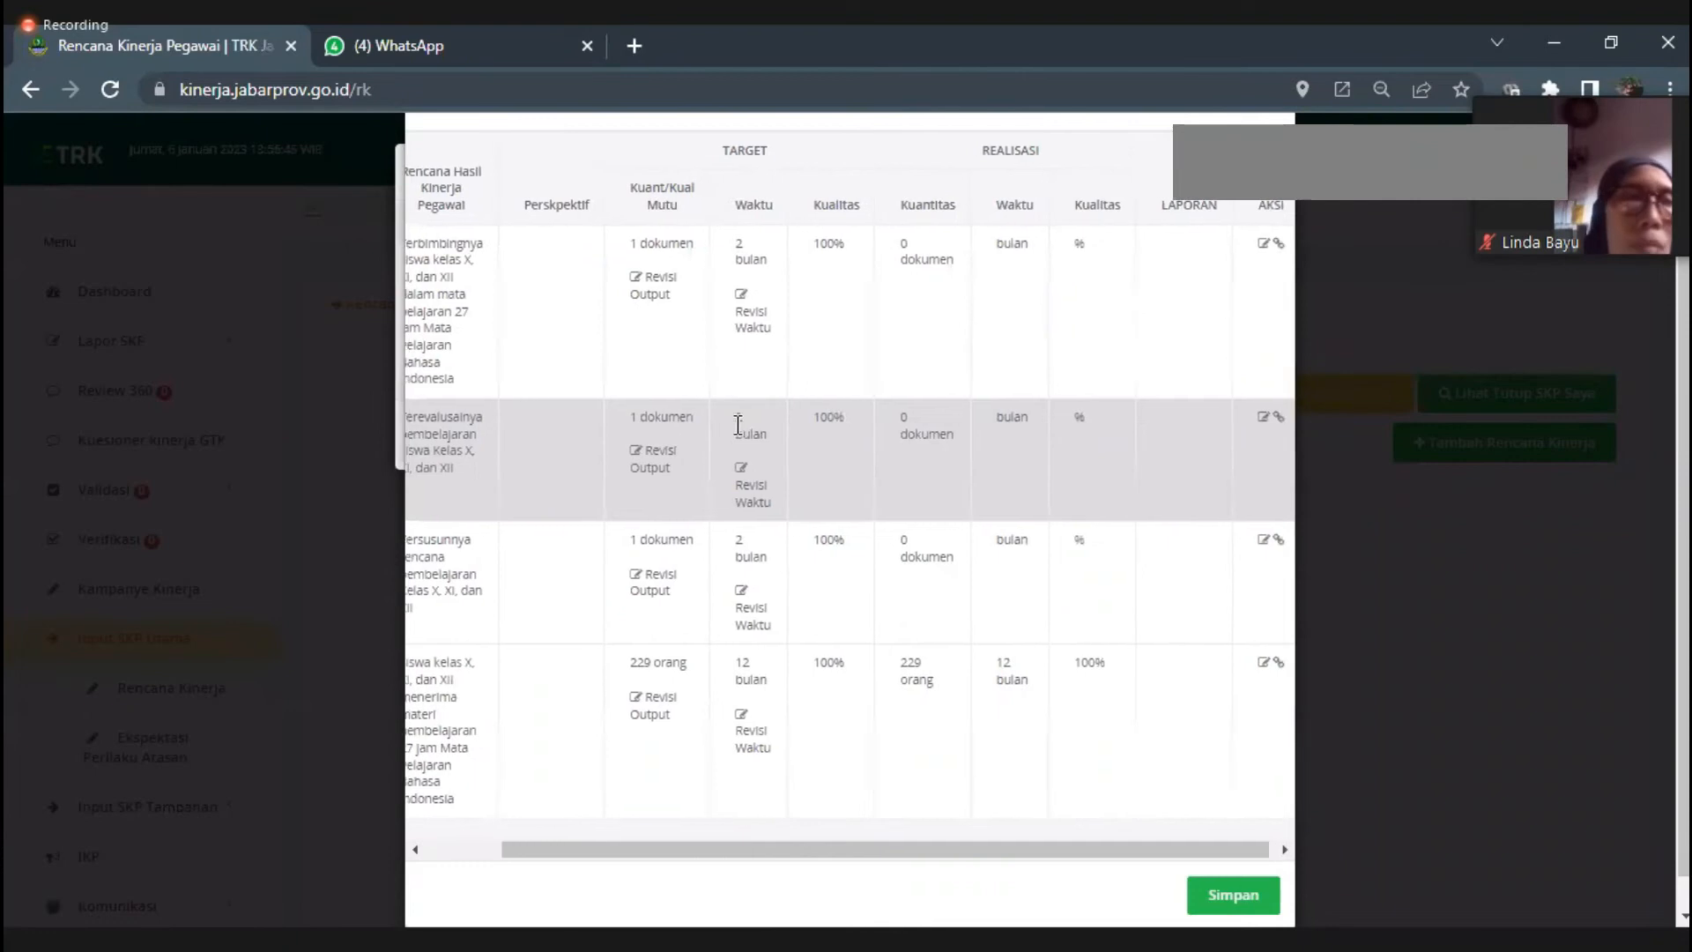
{"action": "scroll", "coordinate": [738, 425], "scroll_direction": "left", "scroll_amount": 2}
{"action": "scroll", "coordinate": [869, 377], "scroll_direction": "up", "scroll_amount": 1}
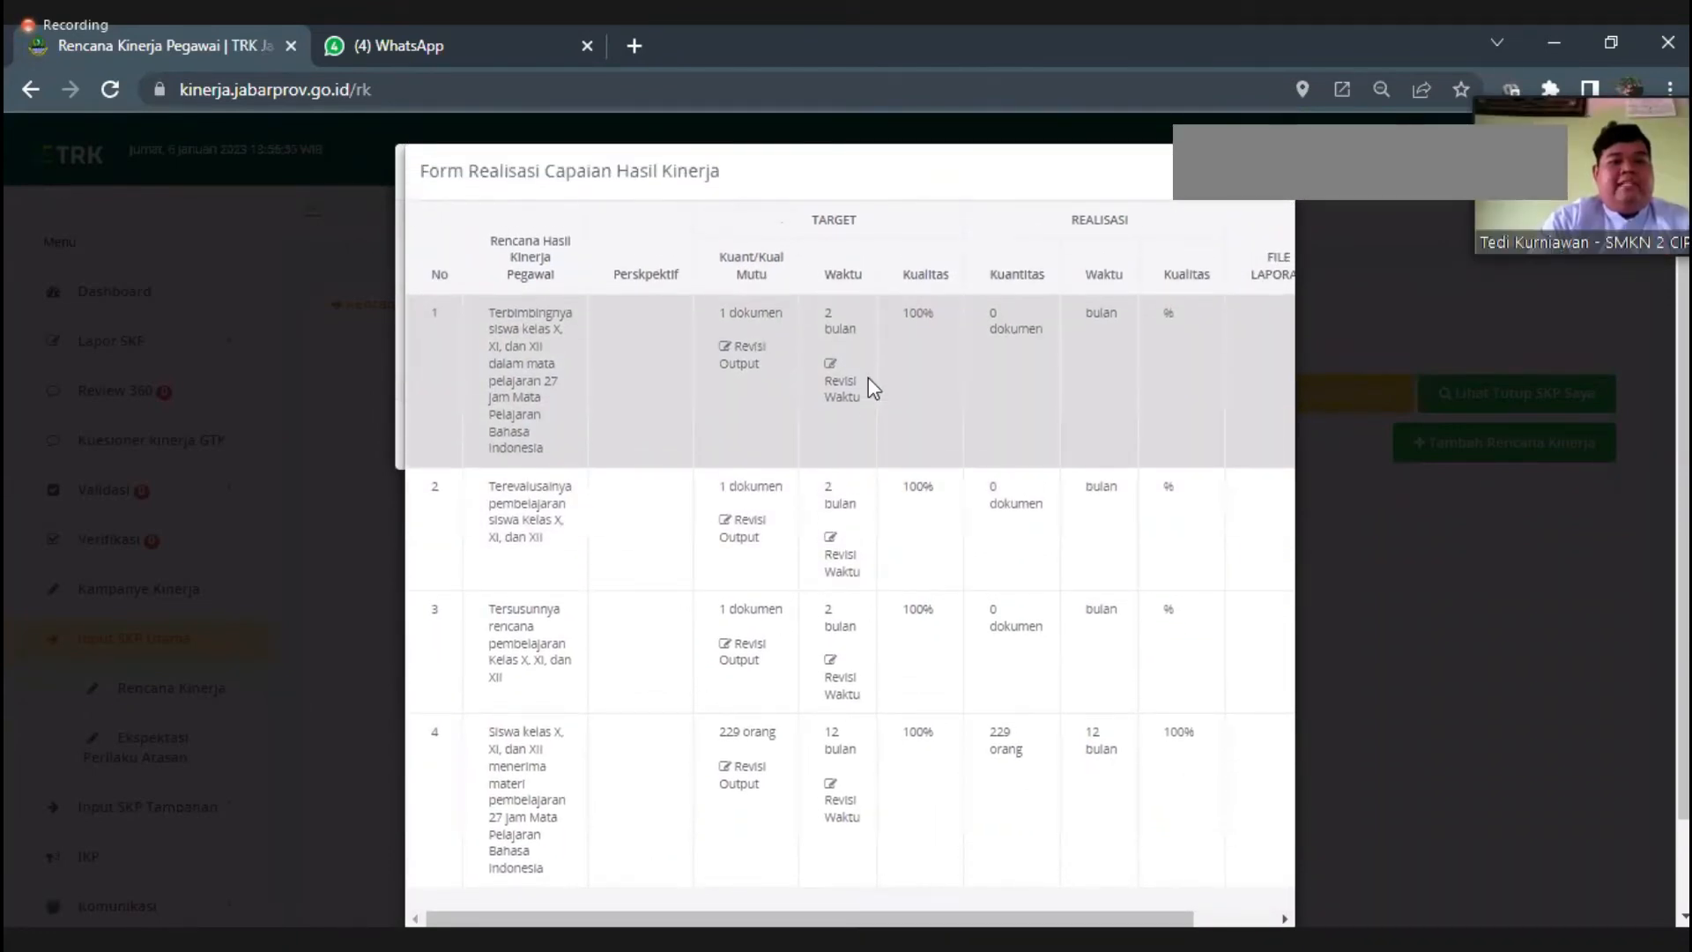
{"action": "scroll", "coordinate": [869, 378], "scroll_direction": "down", "scroll_amount": 1}
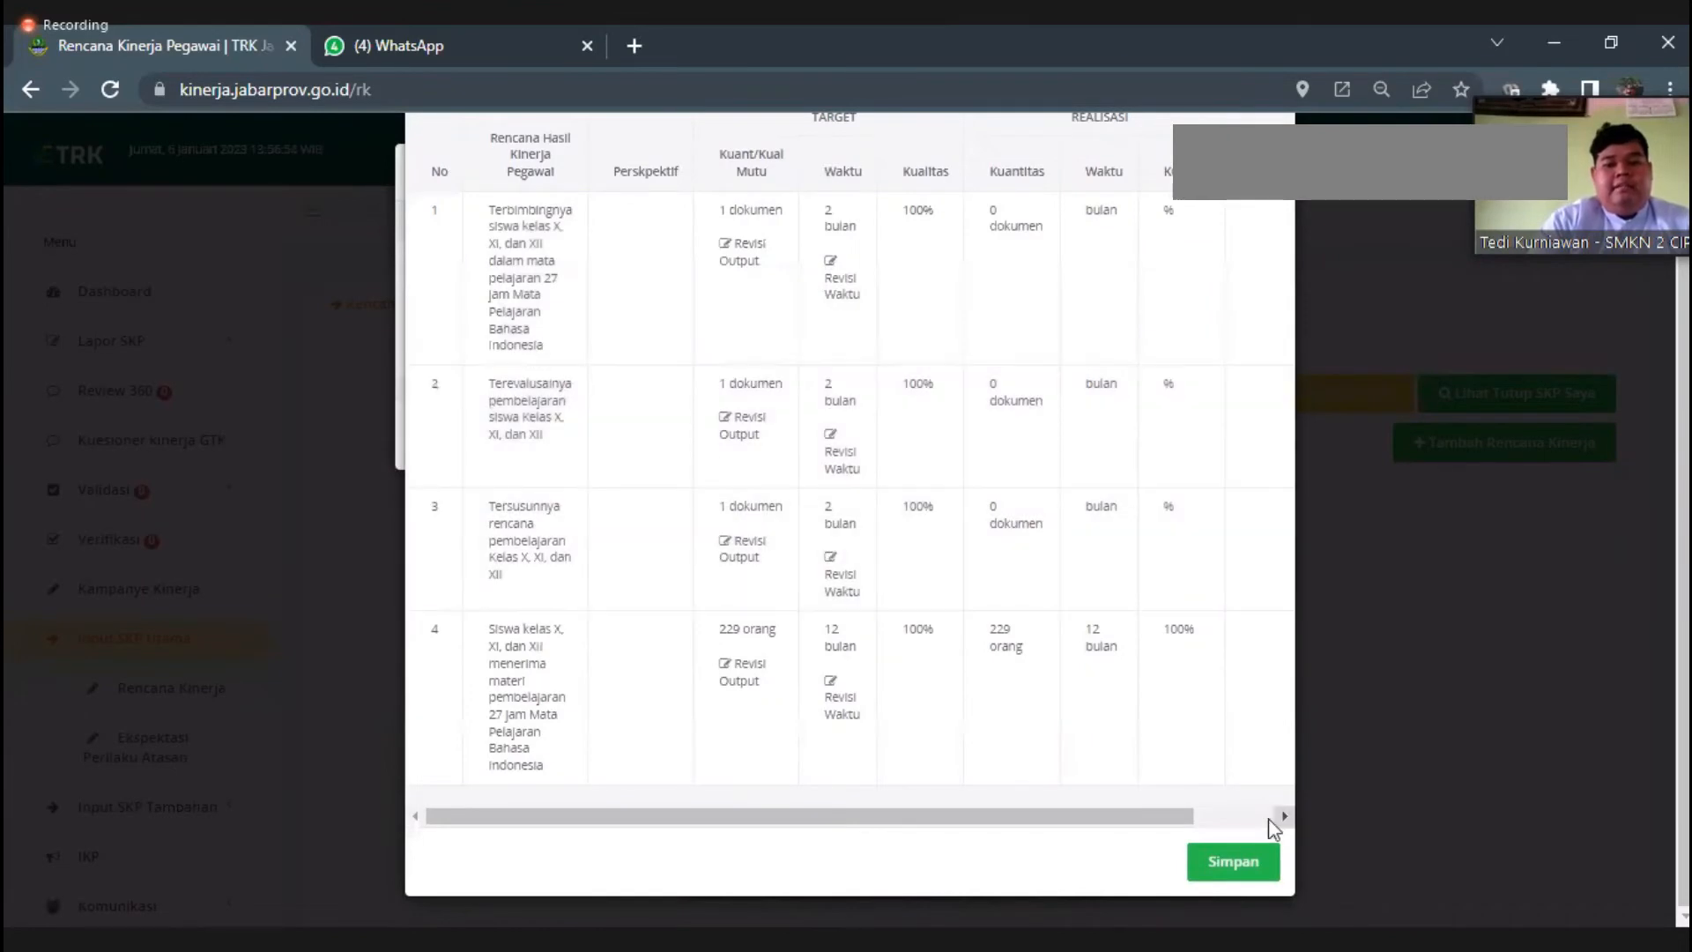
{"action": "left_click", "coordinate": [1267, 818]}
{"action": "left_click", "coordinate": [1234, 863]}
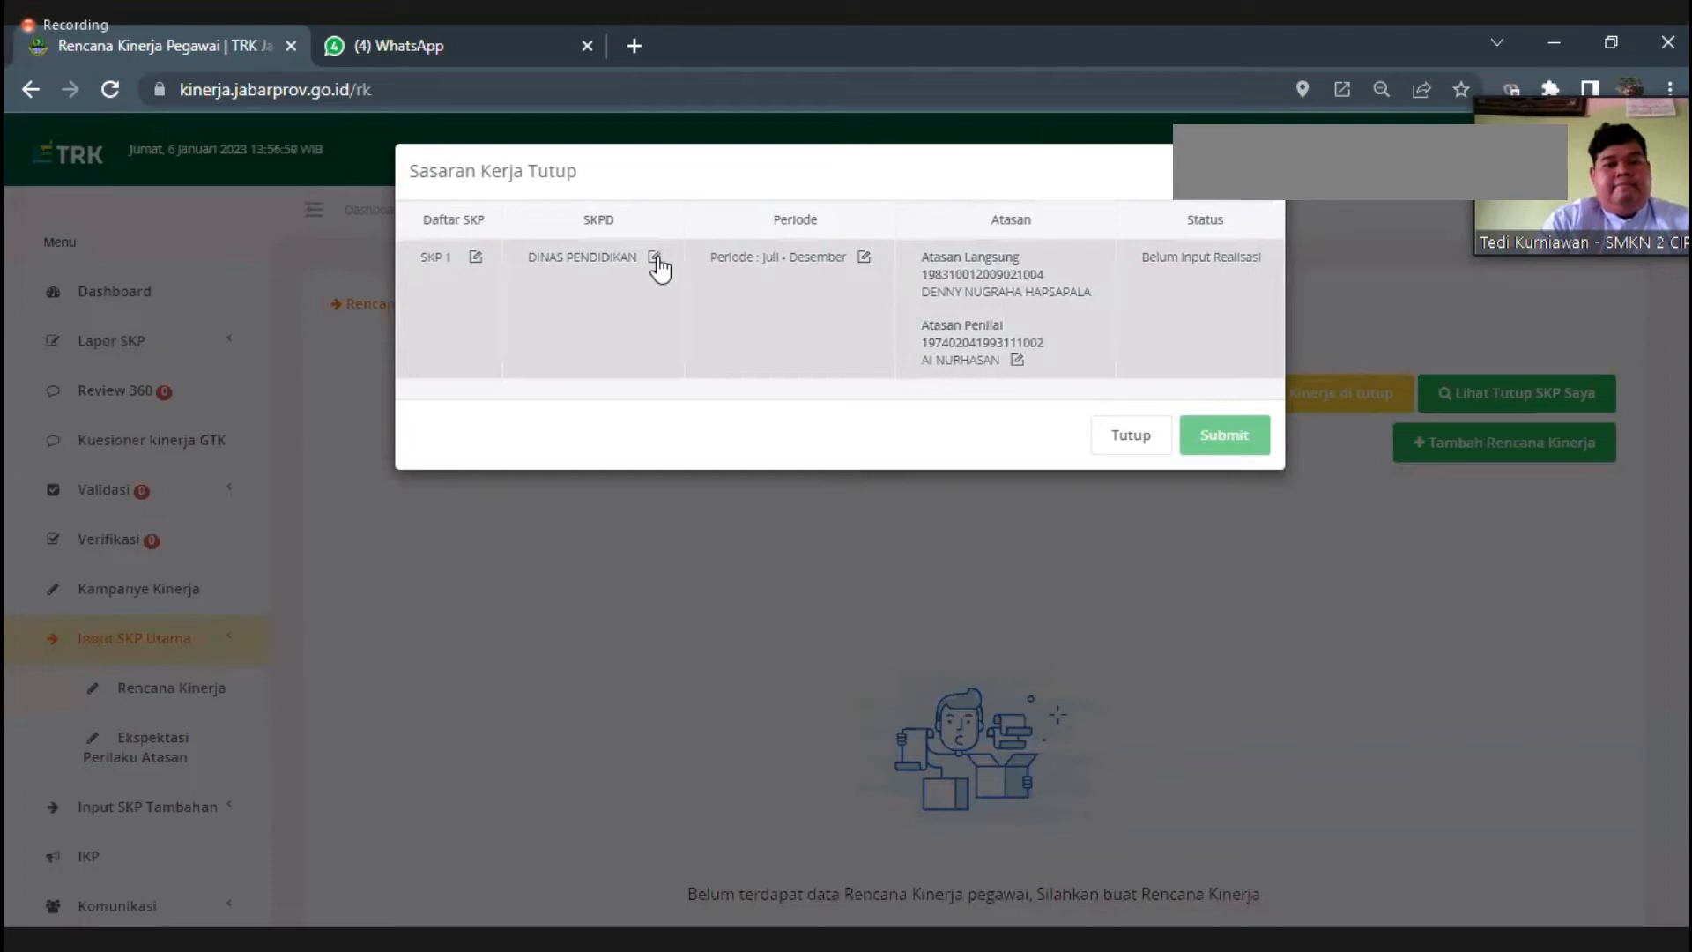
Reopen the realisation form of SKP 1 and enlarge the page view
{"action": "left_click", "coordinate": [475, 258]}
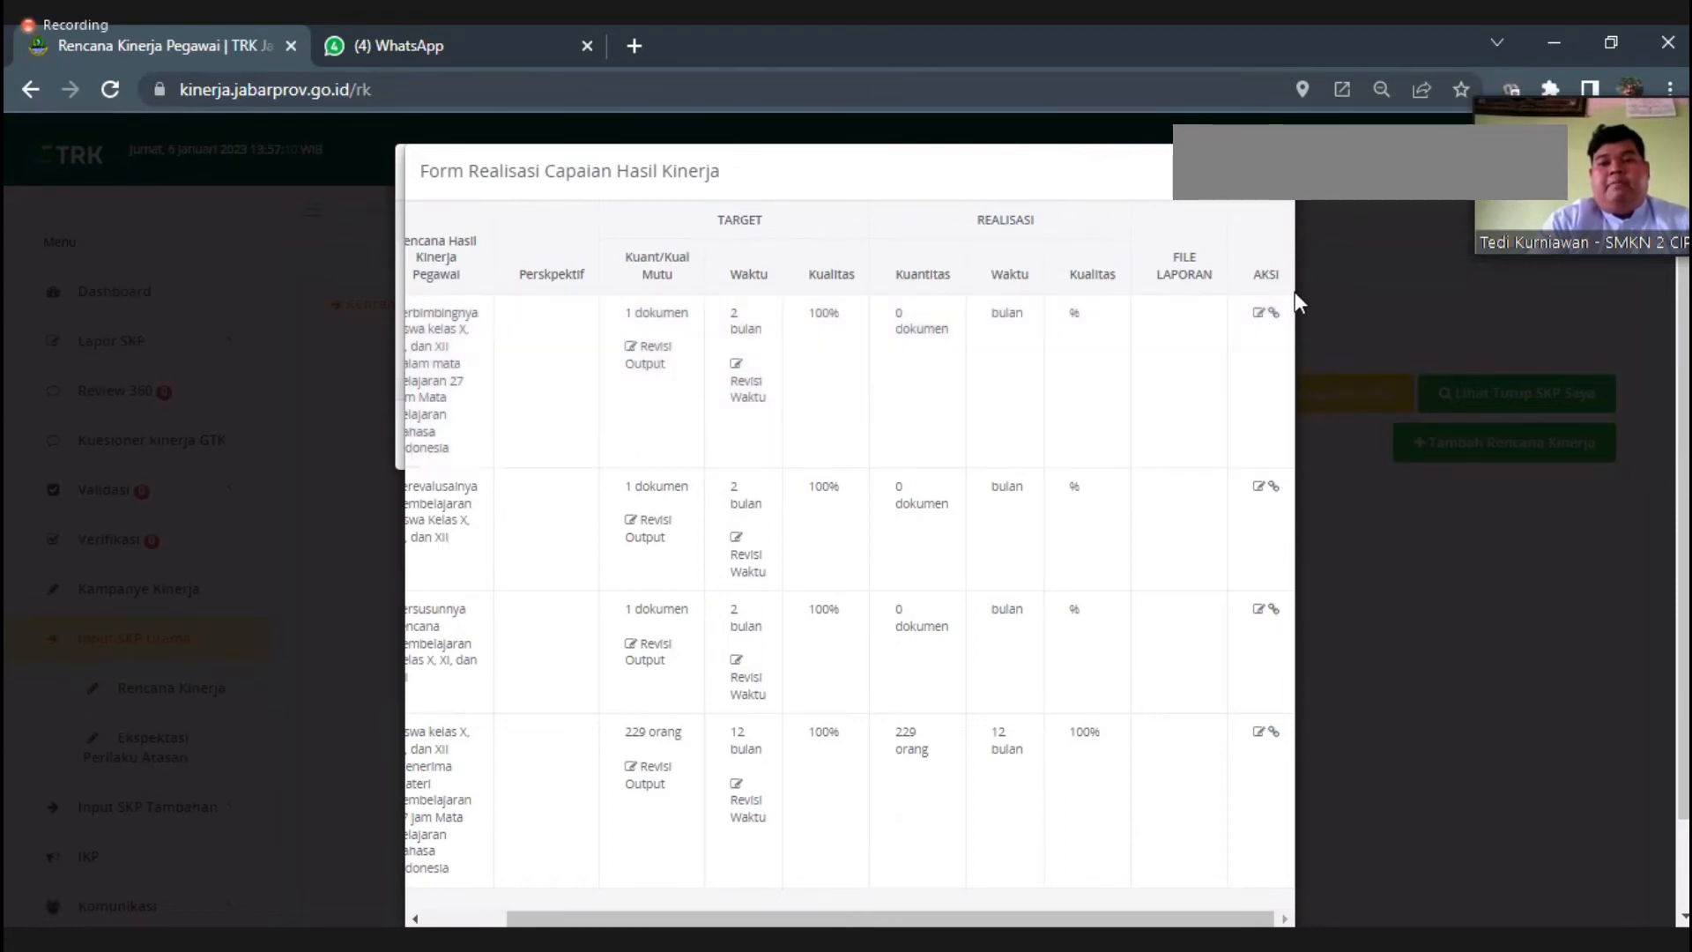
{"action": "left_click", "coordinate": [1381, 89]}
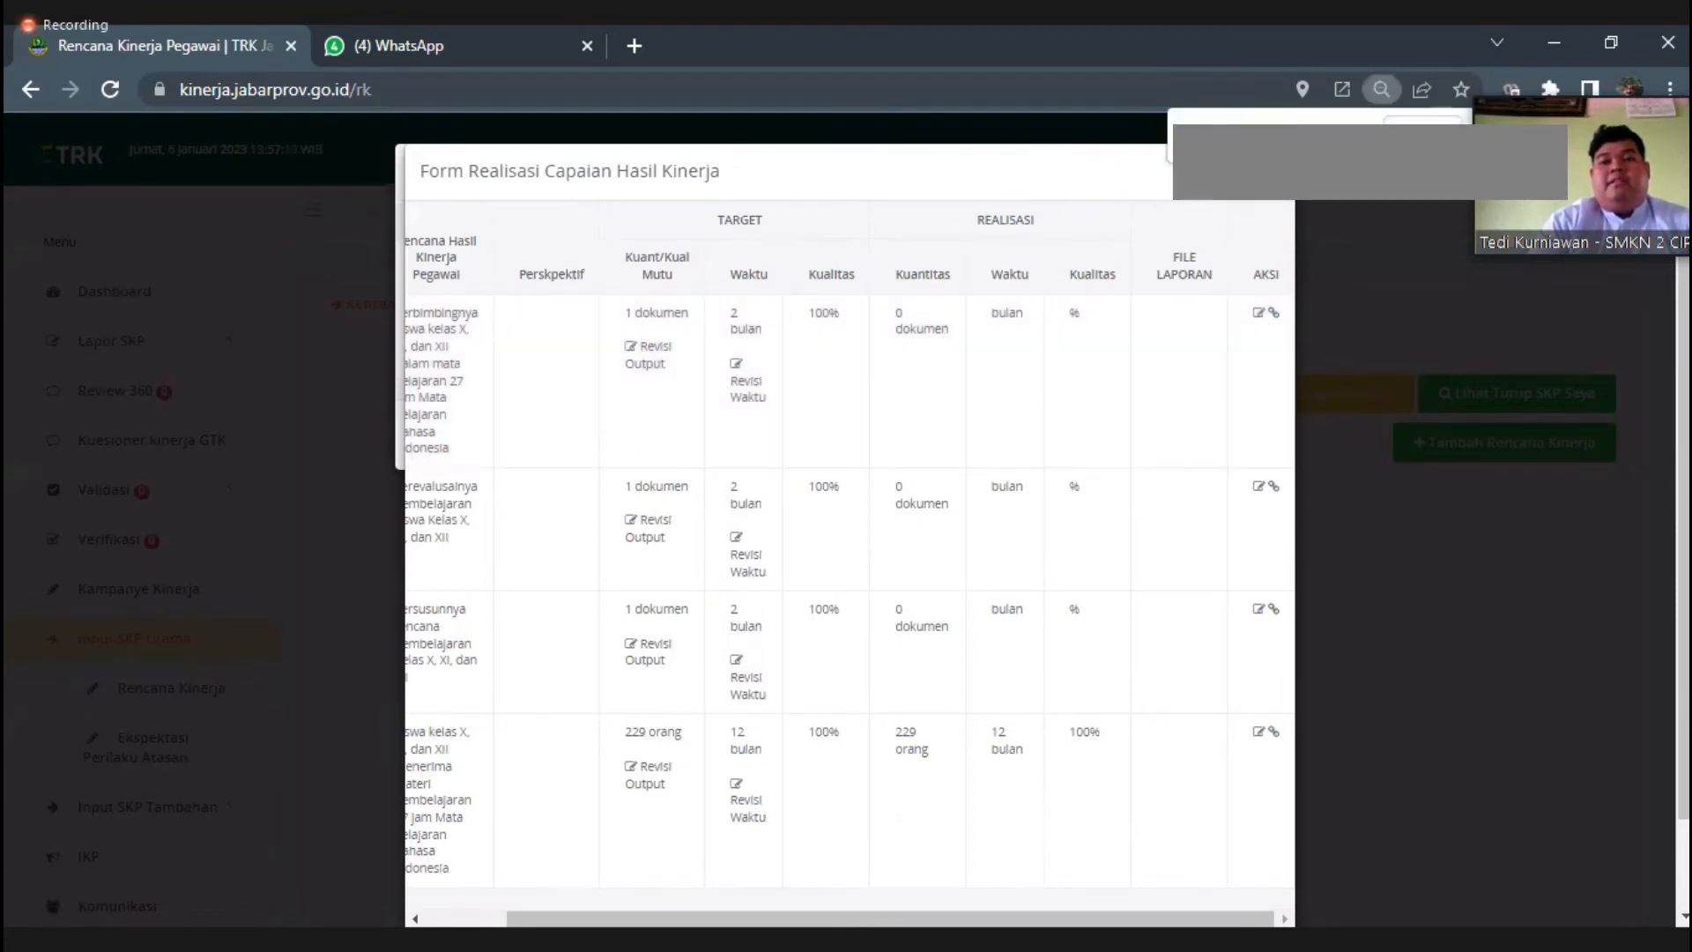
{"action": "left_click", "coordinate": [1354, 122]}
{"action": "left_click", "coordinate": [1354, 123]}
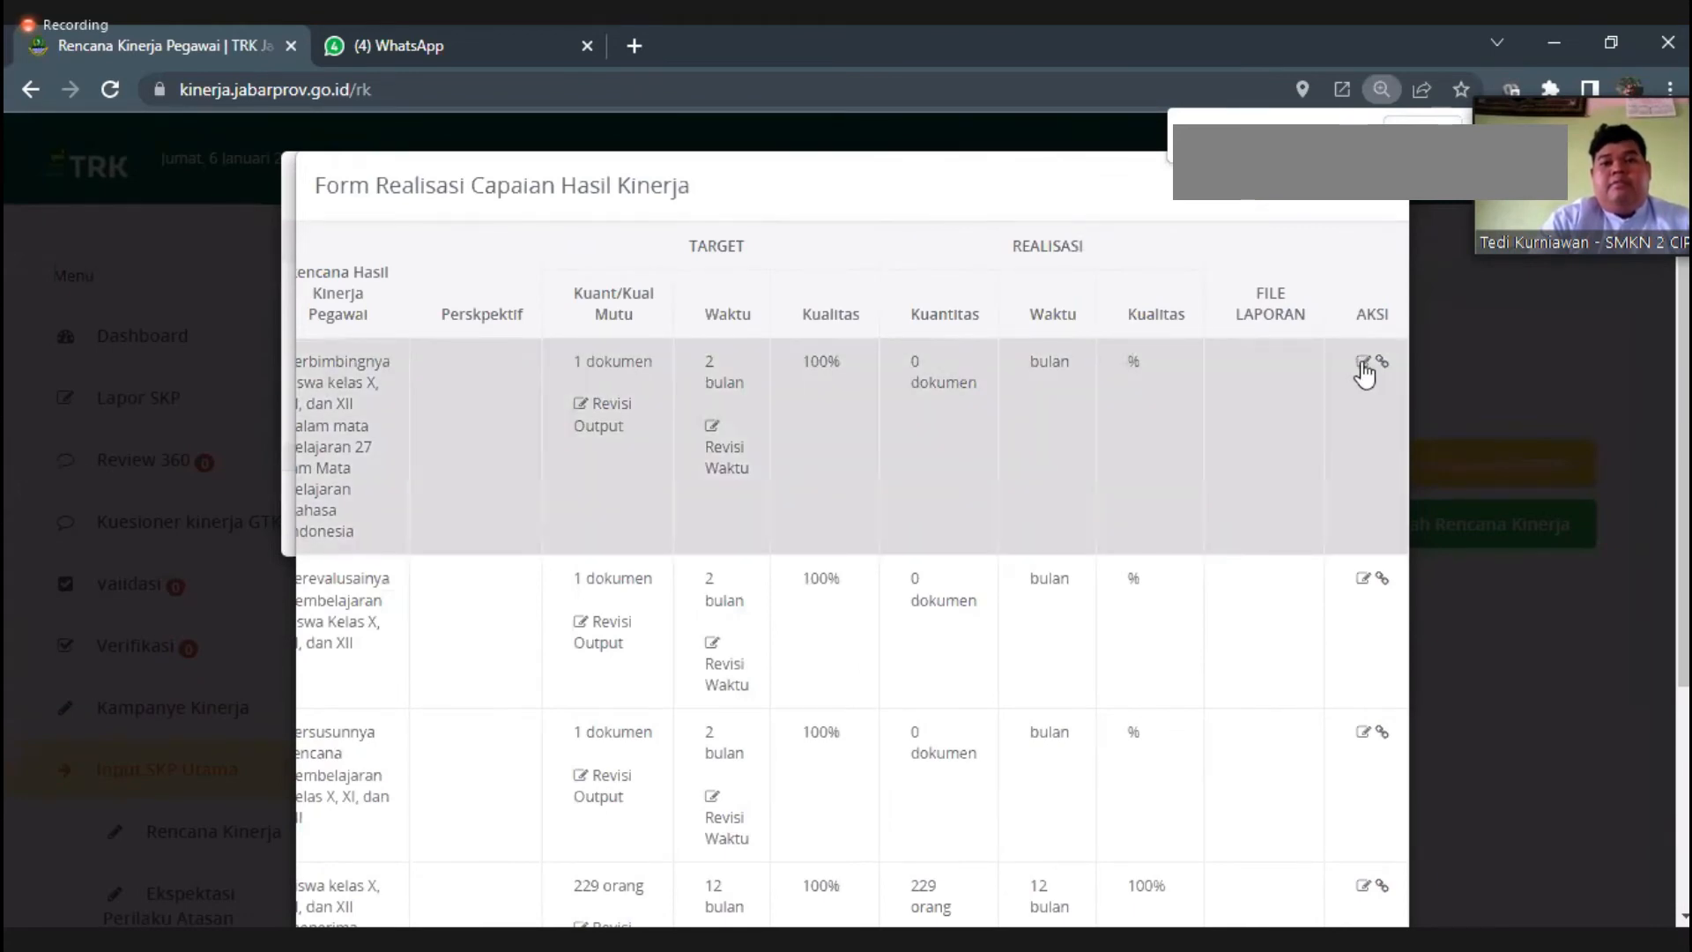
Open the realisation entry of the third work plan item (rencana pembelajaran) and set Realisasi Kuantitas to 1 dokumen
{"action": "scroll", "coordinate": [1368, 520], "scroll_direction": "down", "scroll_amount": 4}
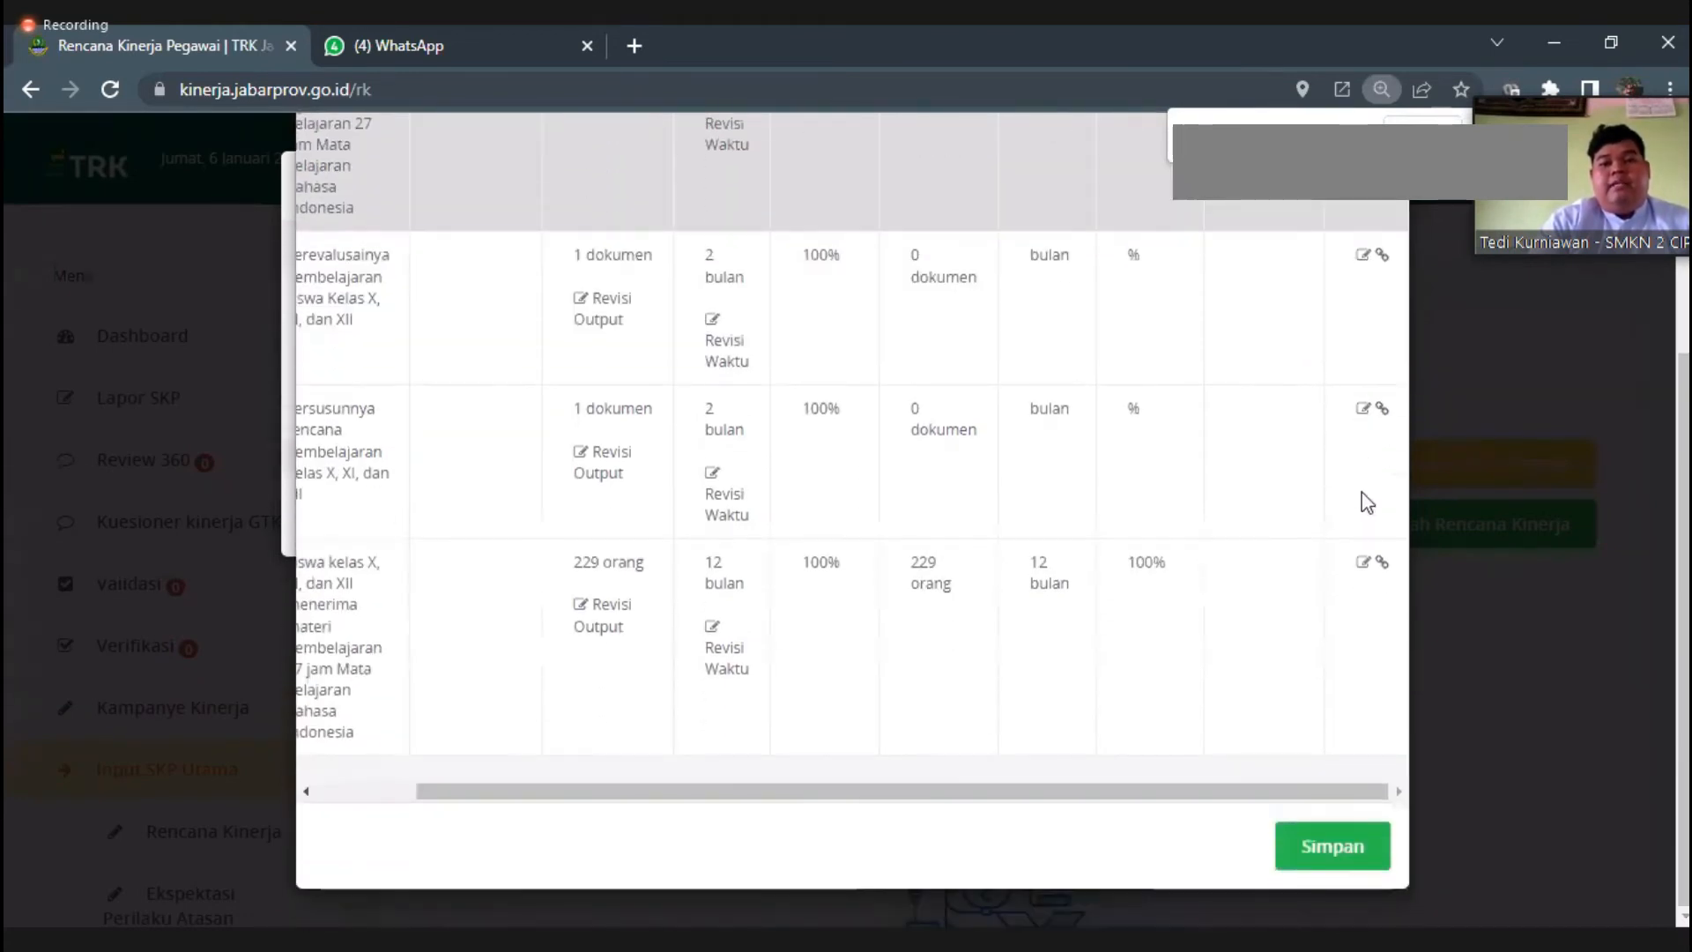
{"action": "left_click", "coordinate": [1363, 410]}
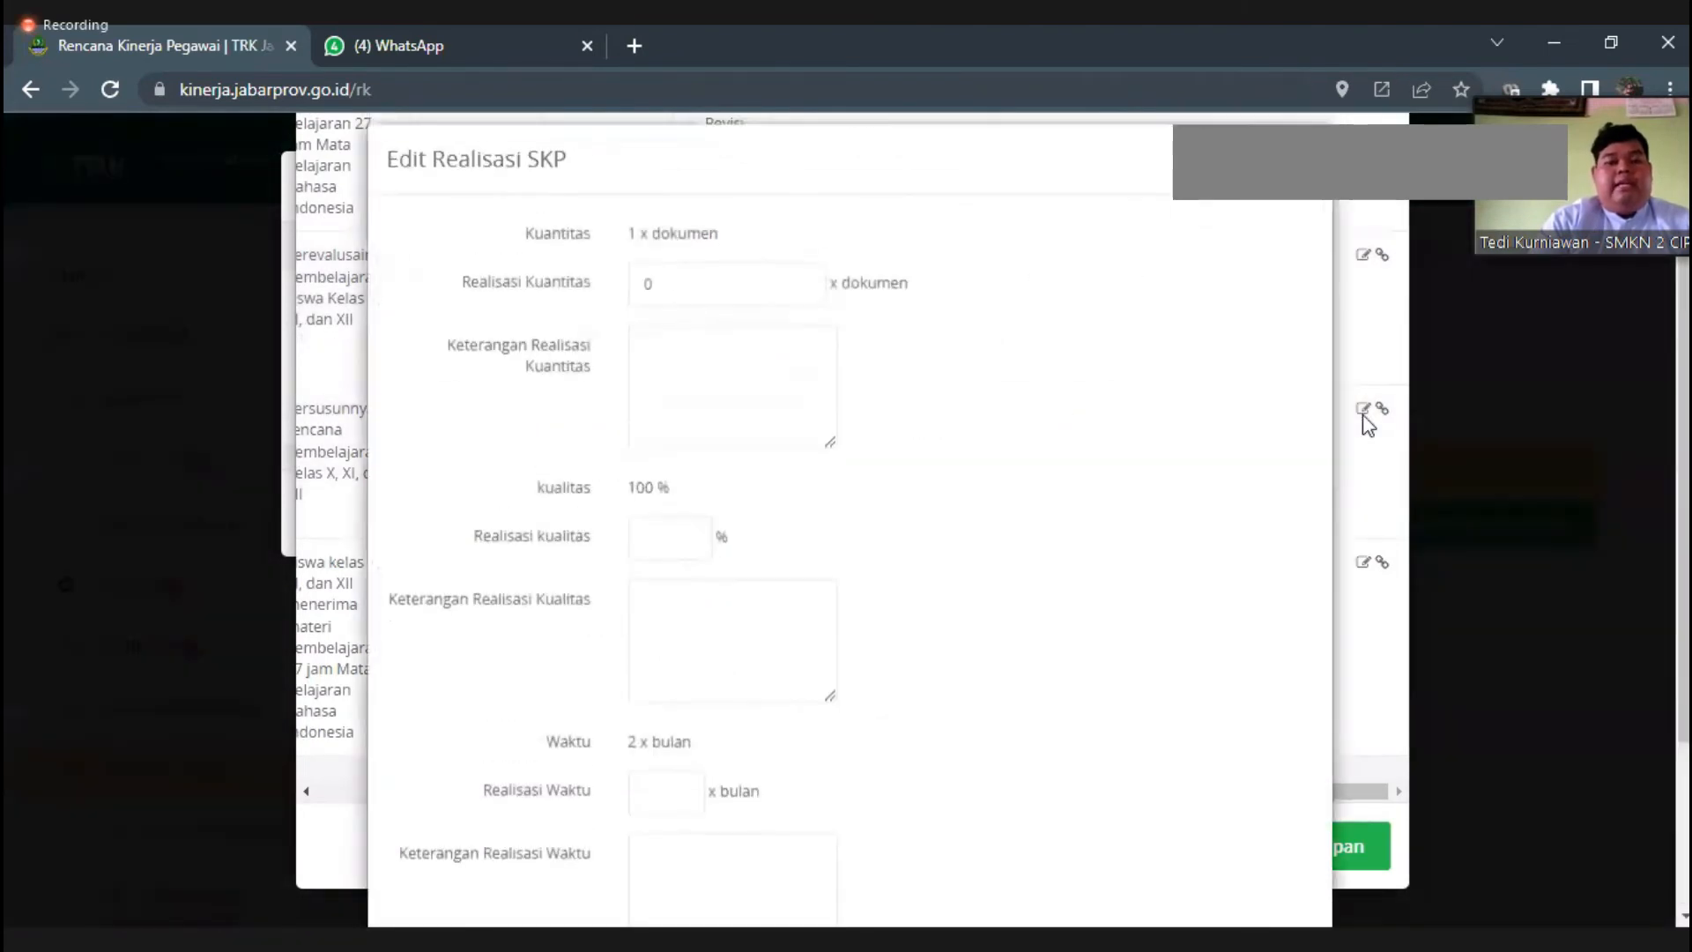
{"action": "scroll", "coordinate": [1020, 412], "scroll_direction": "down", "scroll_amount": 3}
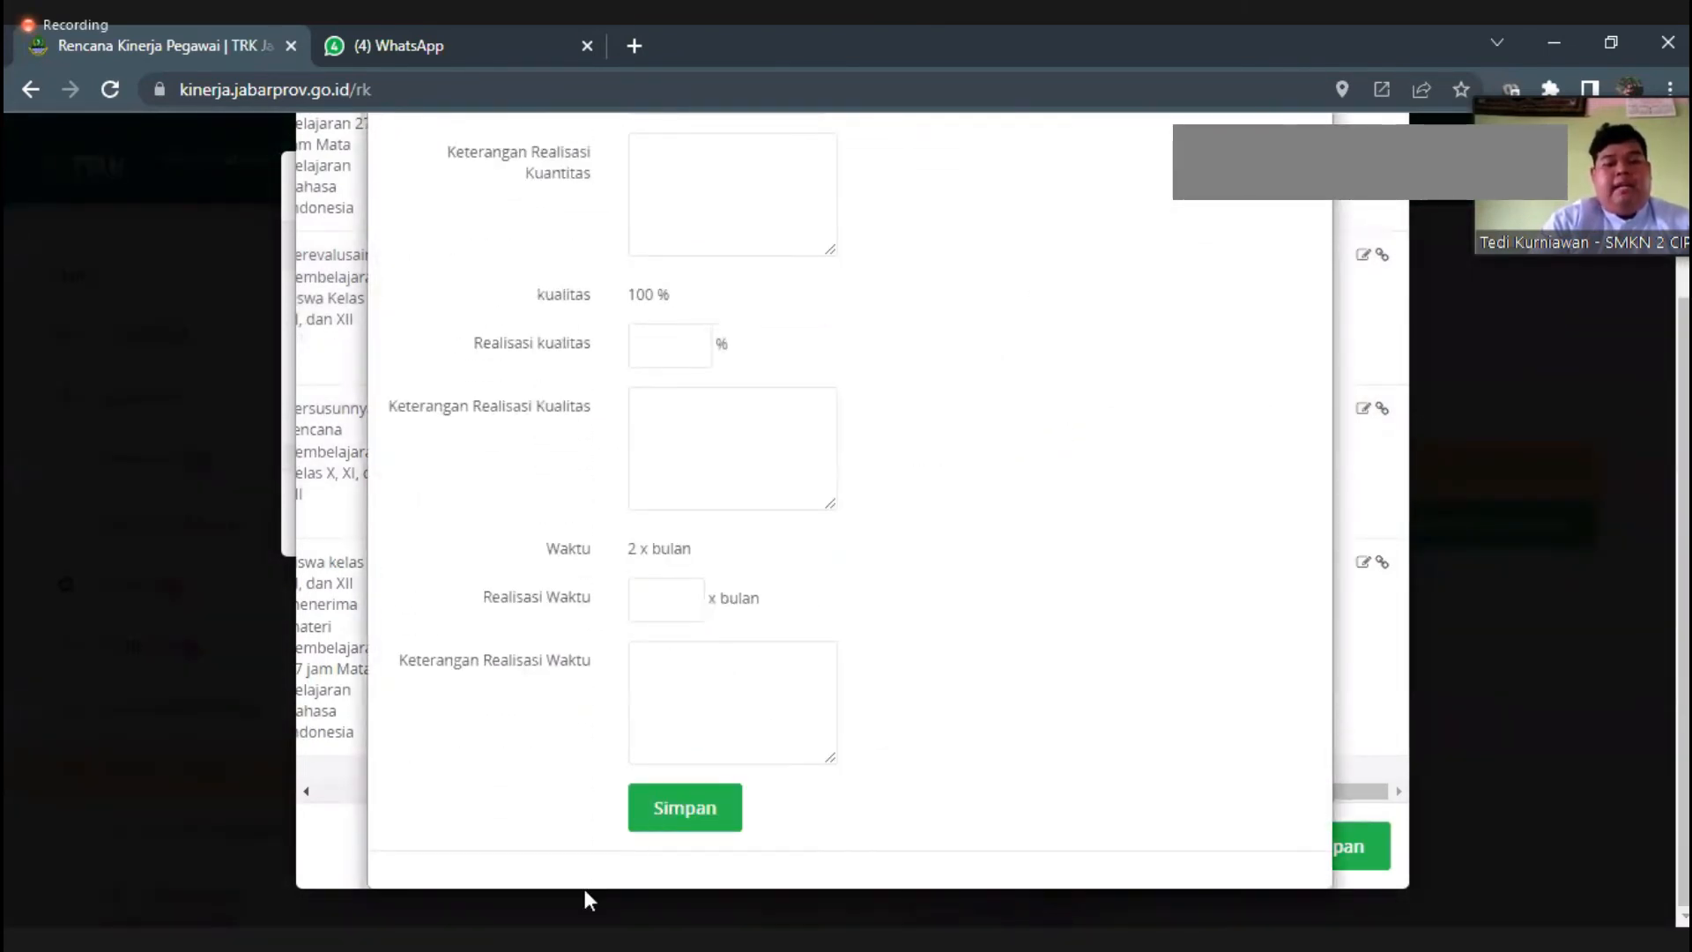
{"action": "left_click", "coordinate": [699, 829]}
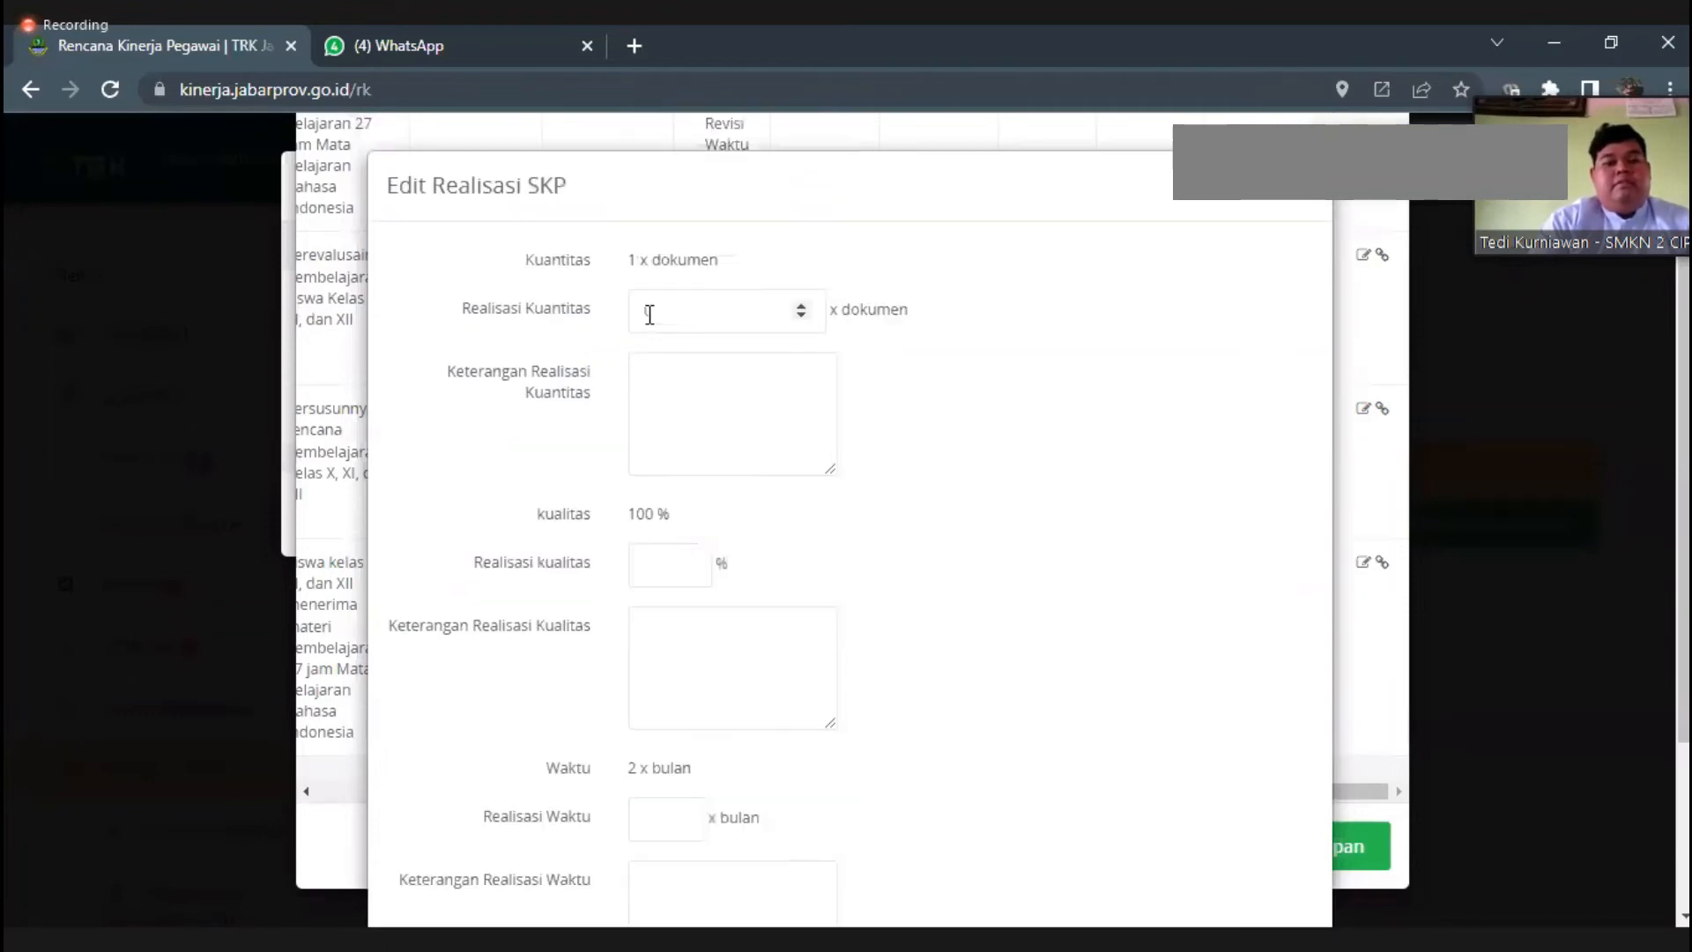
{"action": "left_click", "coordinate": [702, 313]}
{"action": "key", "text": "BackSpace"}
{"action": "type", "text": "1"}
Set the third item's Realisasi Kualitas to 100% and Realisasi Waktu to 2 bulan, and save the entry
{"action": "scroll", "coordinate": [673, 530], "scroll_direction": "down", "scroll_amount": 2}
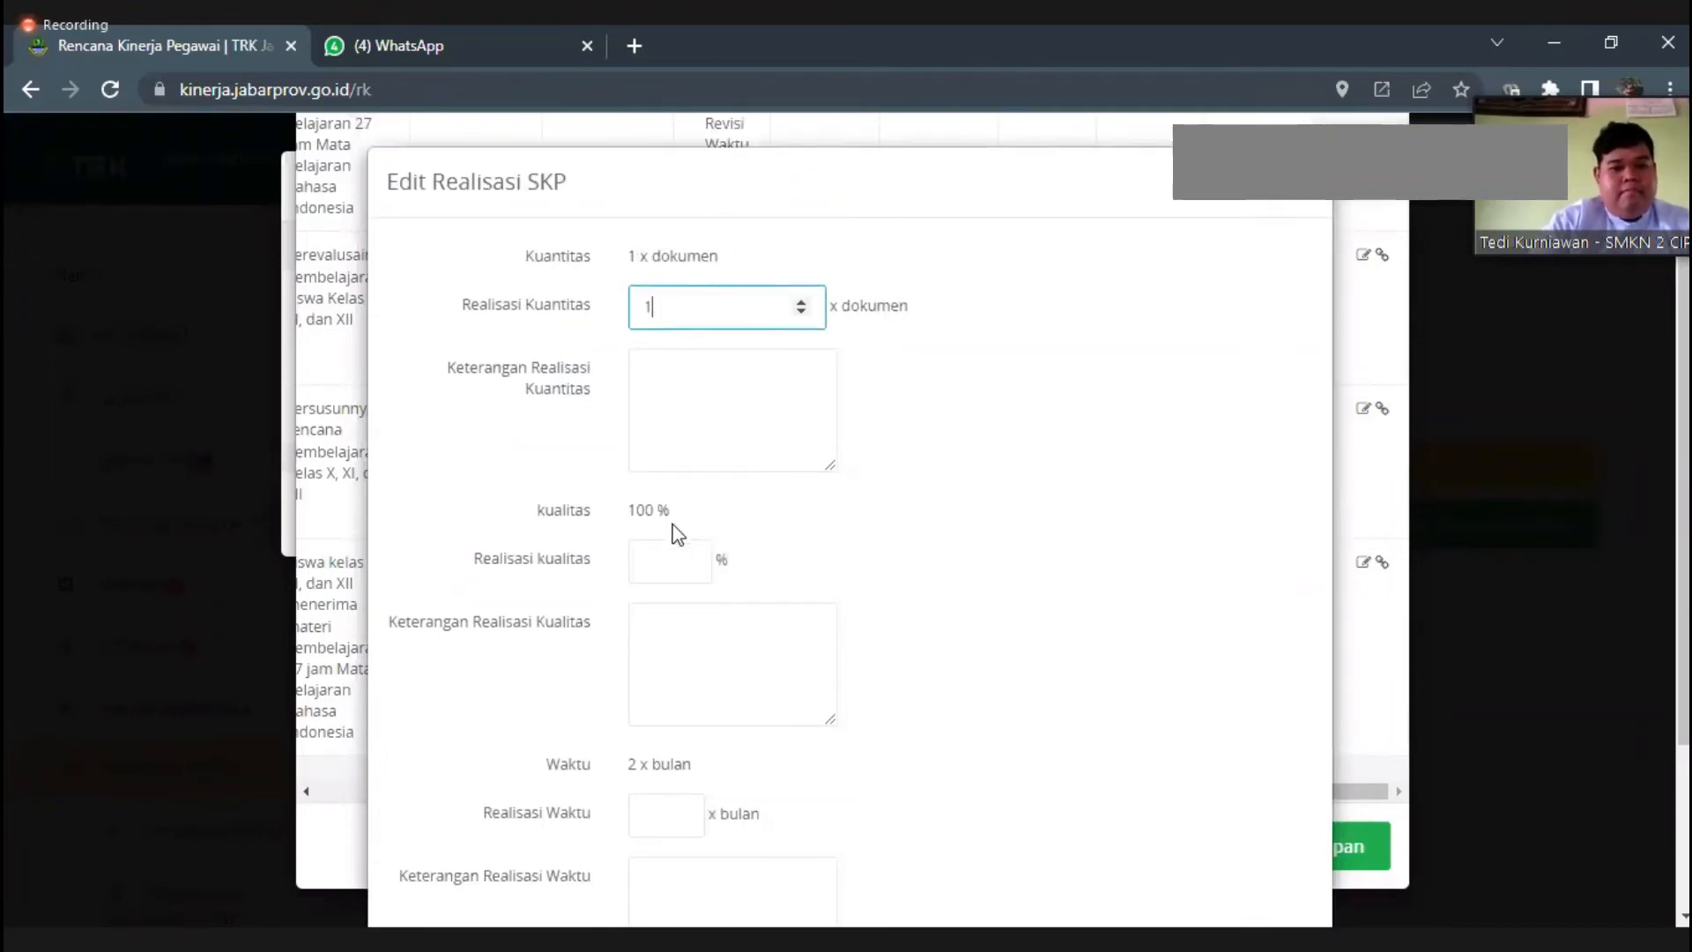
{"action": "left_click", "coordinate": [650, 378]}
{"action": "type", "text": "100"}
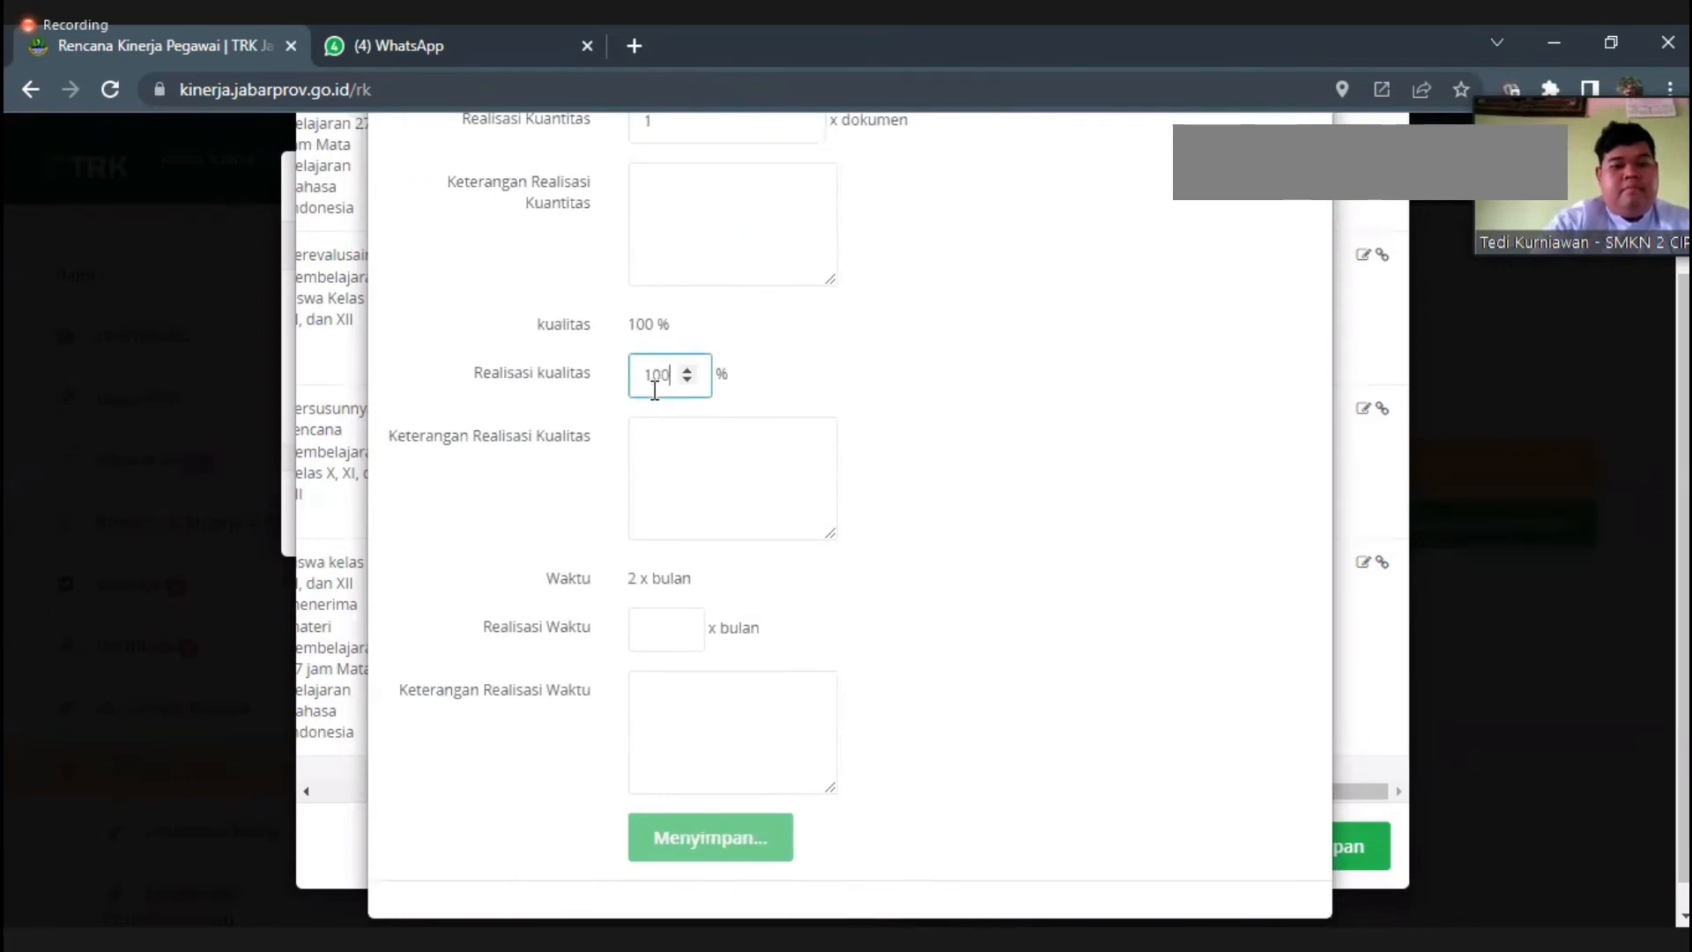
{"action": "left_click", "coordinate": [671, 641]}
{"action": "type", "text": "2"}
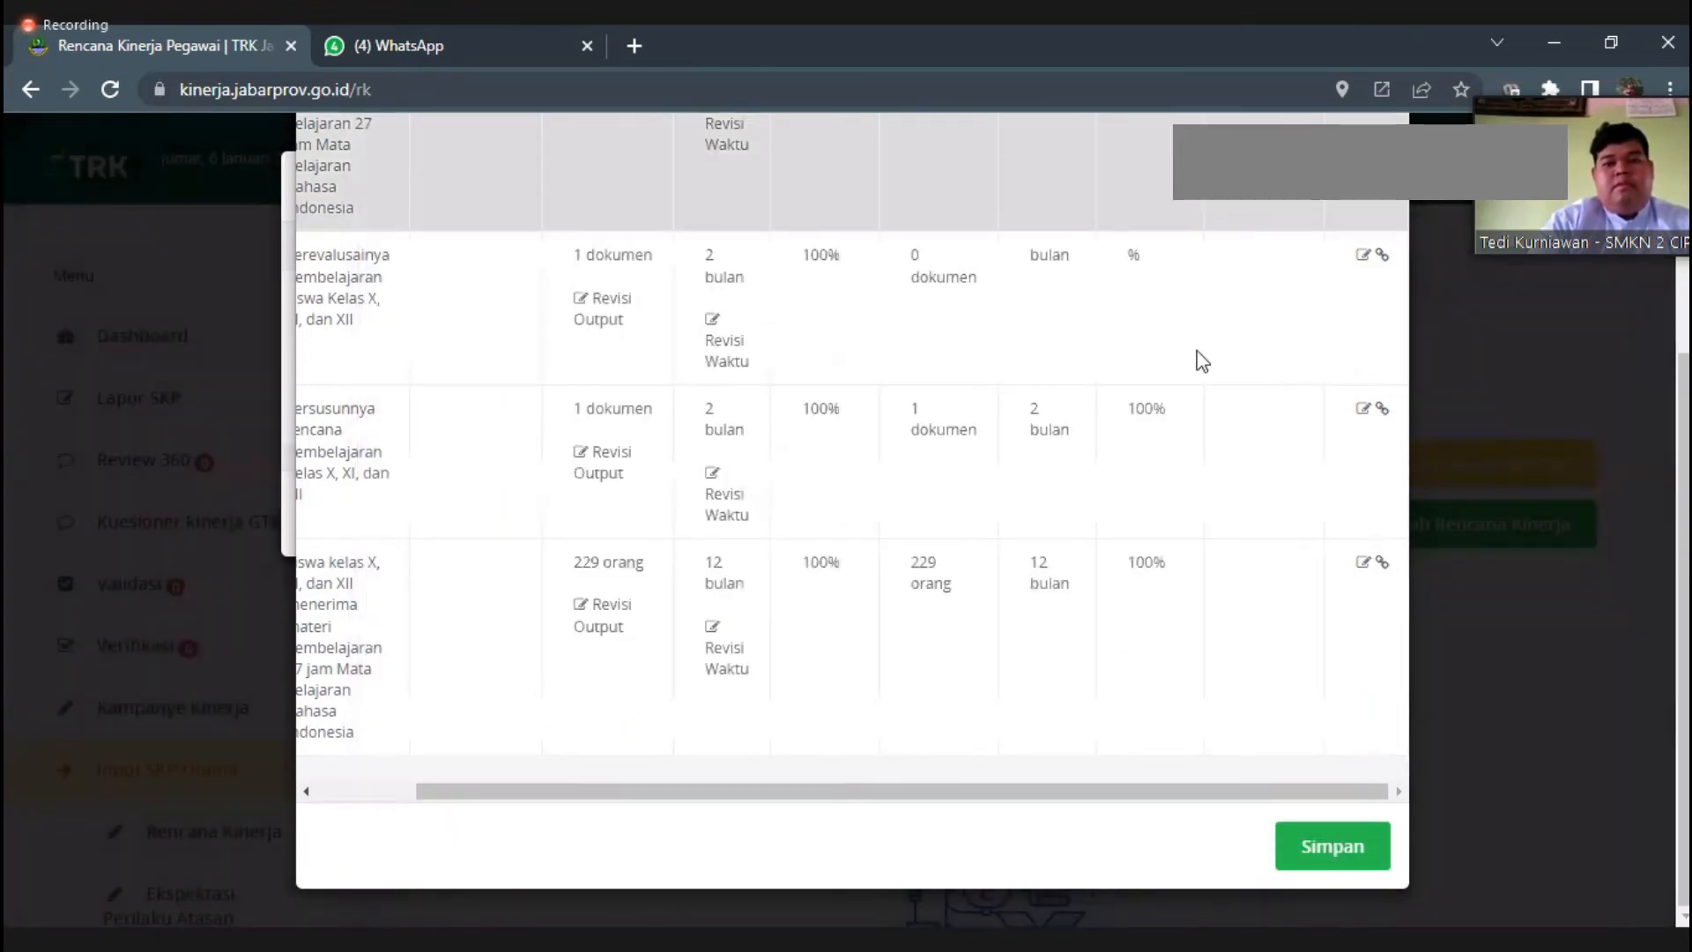
Save the SKP 1 realisation form with the third item's new realisation values
{"action": "scroll", "coordinate": [1202, 361], "scroll_direction": "up", "scroll_amount": 4}
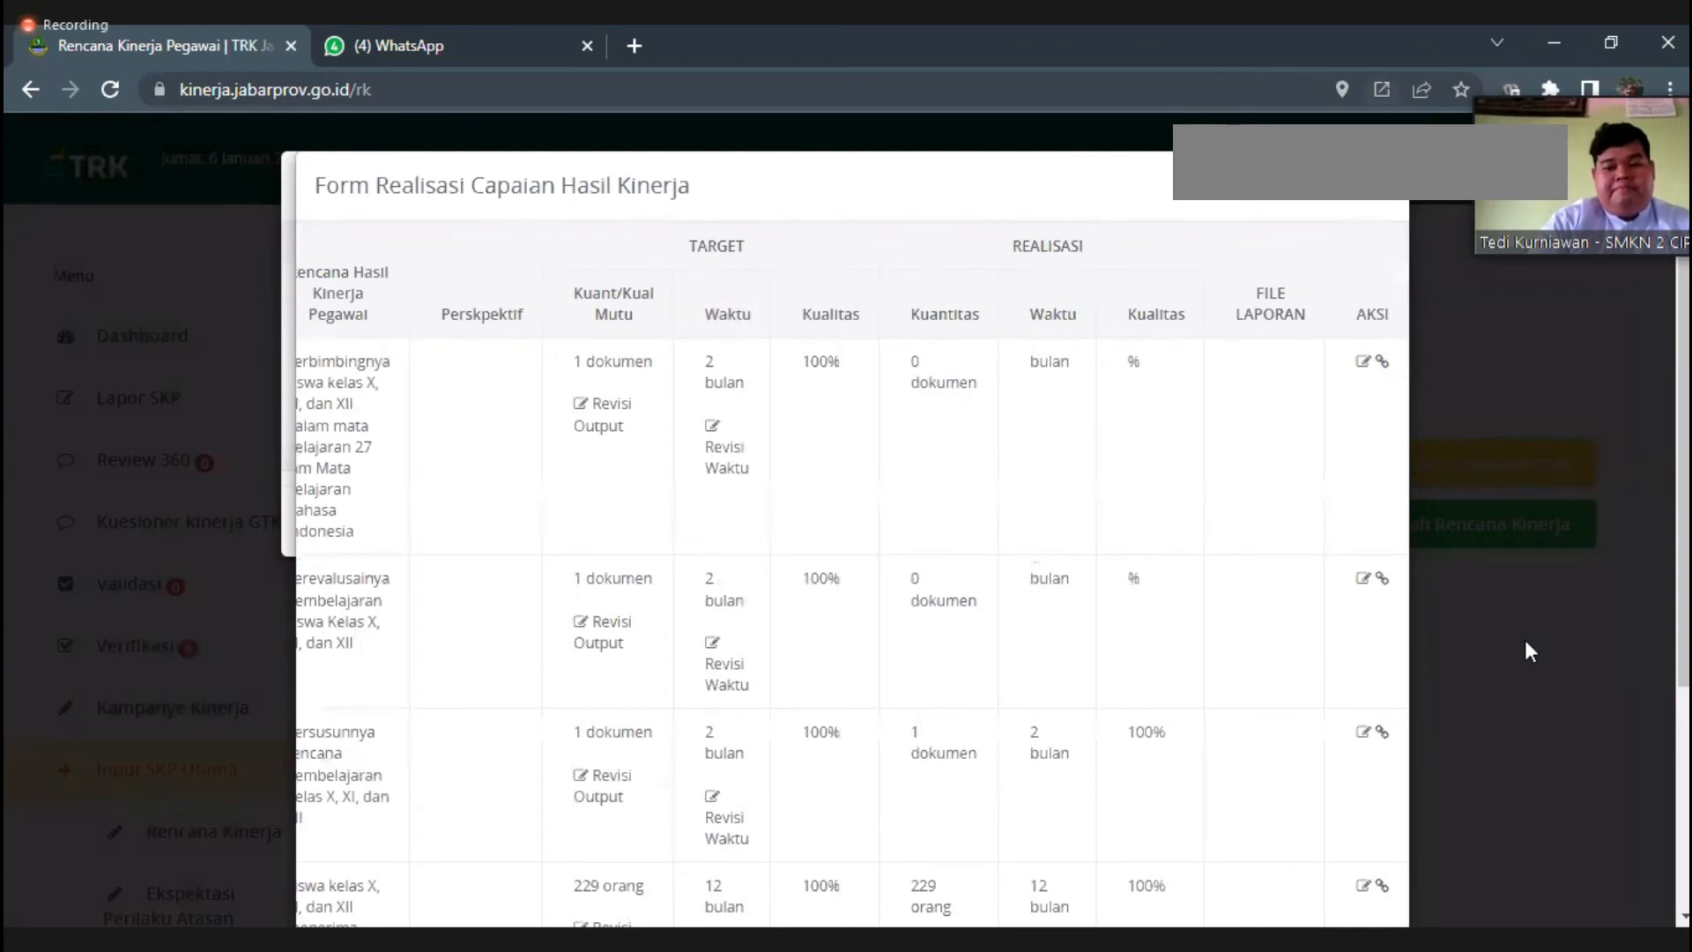
{"action": "scroll", "coordinate": [1499, 705], "scroll_direction": "down", "scroll_amount": 5}
{"action": "left_click", "coordinate": [1355, 851]}
Open the position details of SKP 1 and set Jabatan to "GURU MATA PELAJARAN"
{"action": "left_click", "coordinate": [605, 291]}
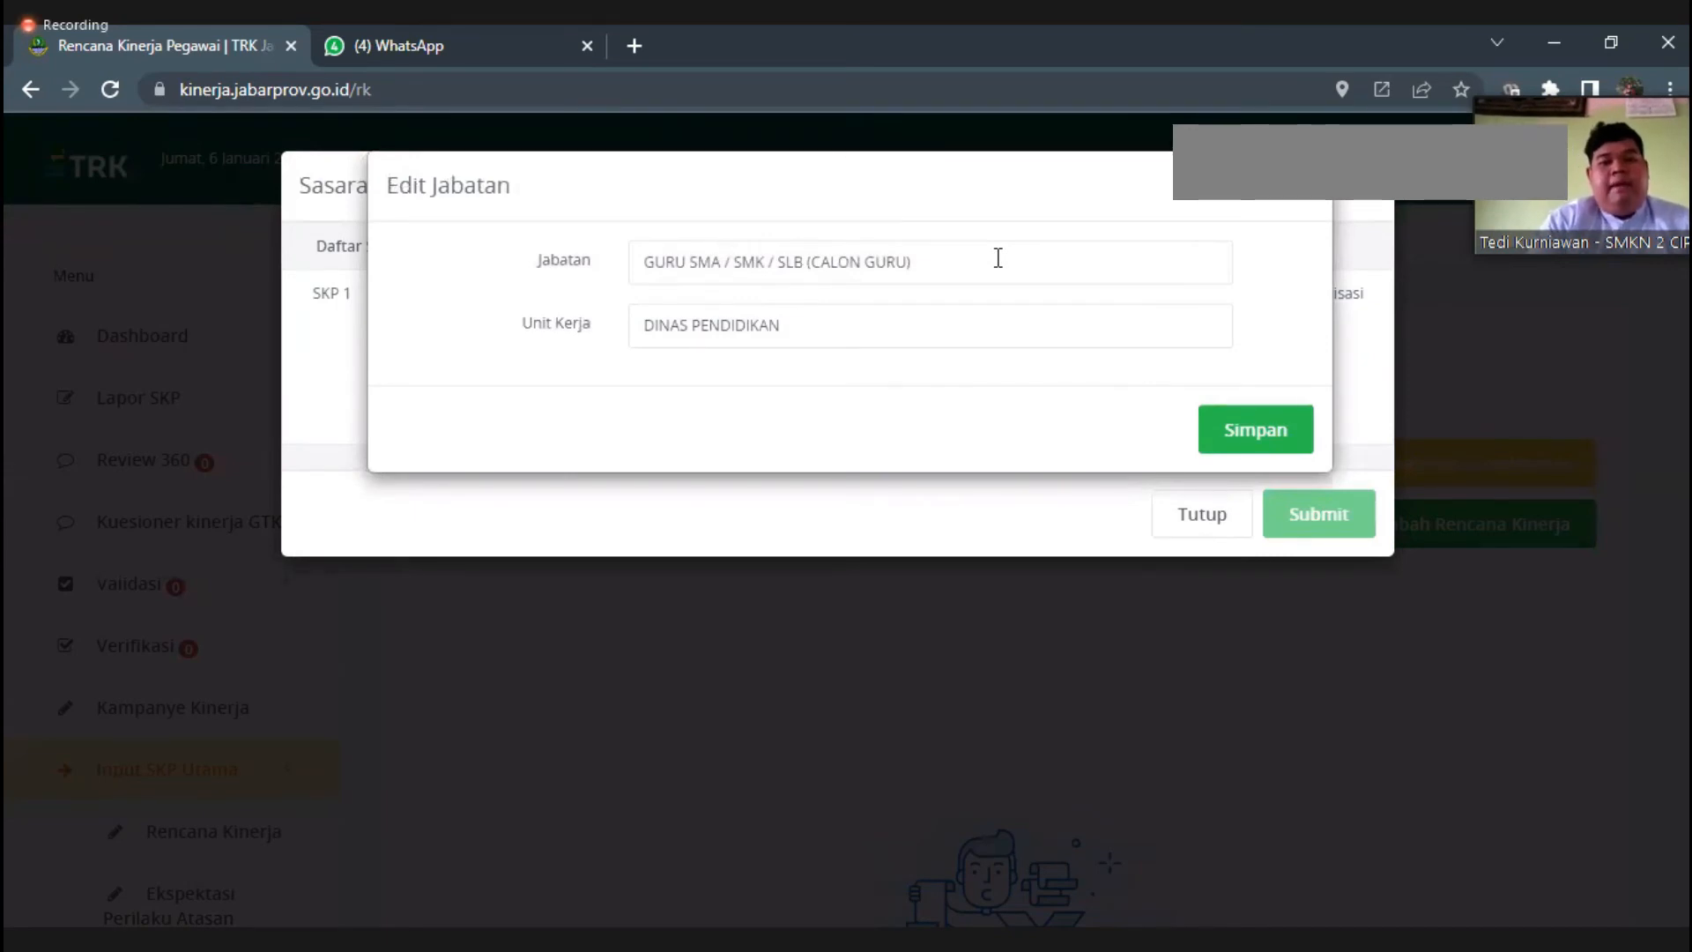
{"action": "left_click_drag", "start_coordinate": [933, 261], "coordinate": [697, 264]}
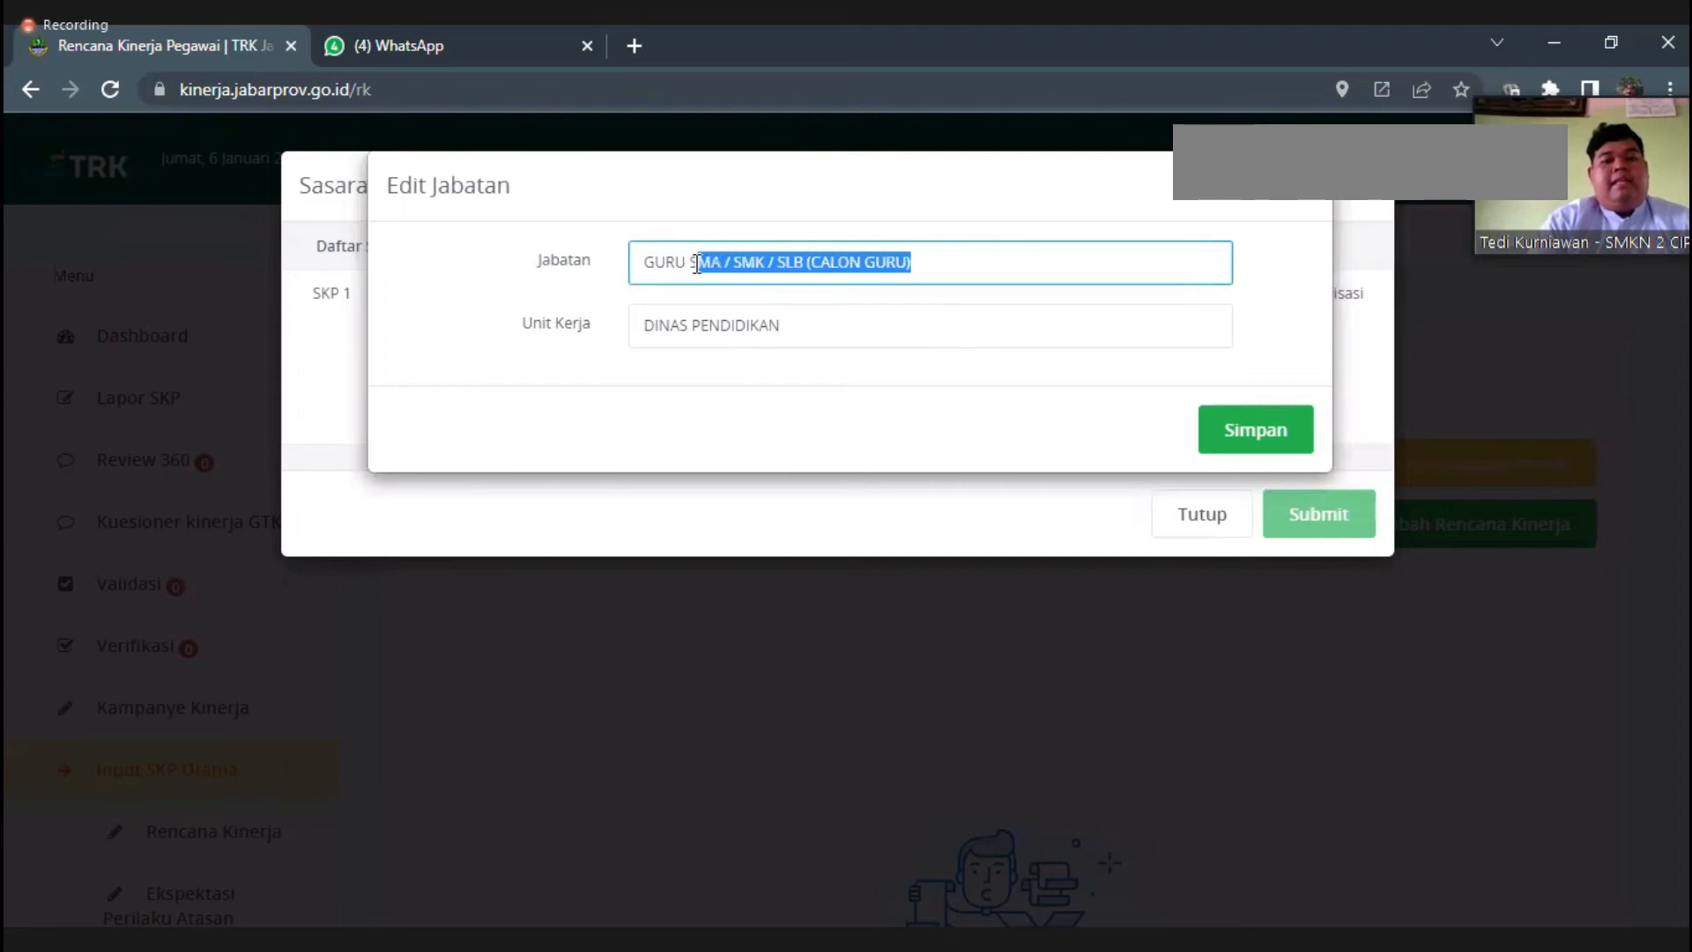
{"action": "key", "text": "BackSpace"}
{"action": "type", "text": "MATA"}
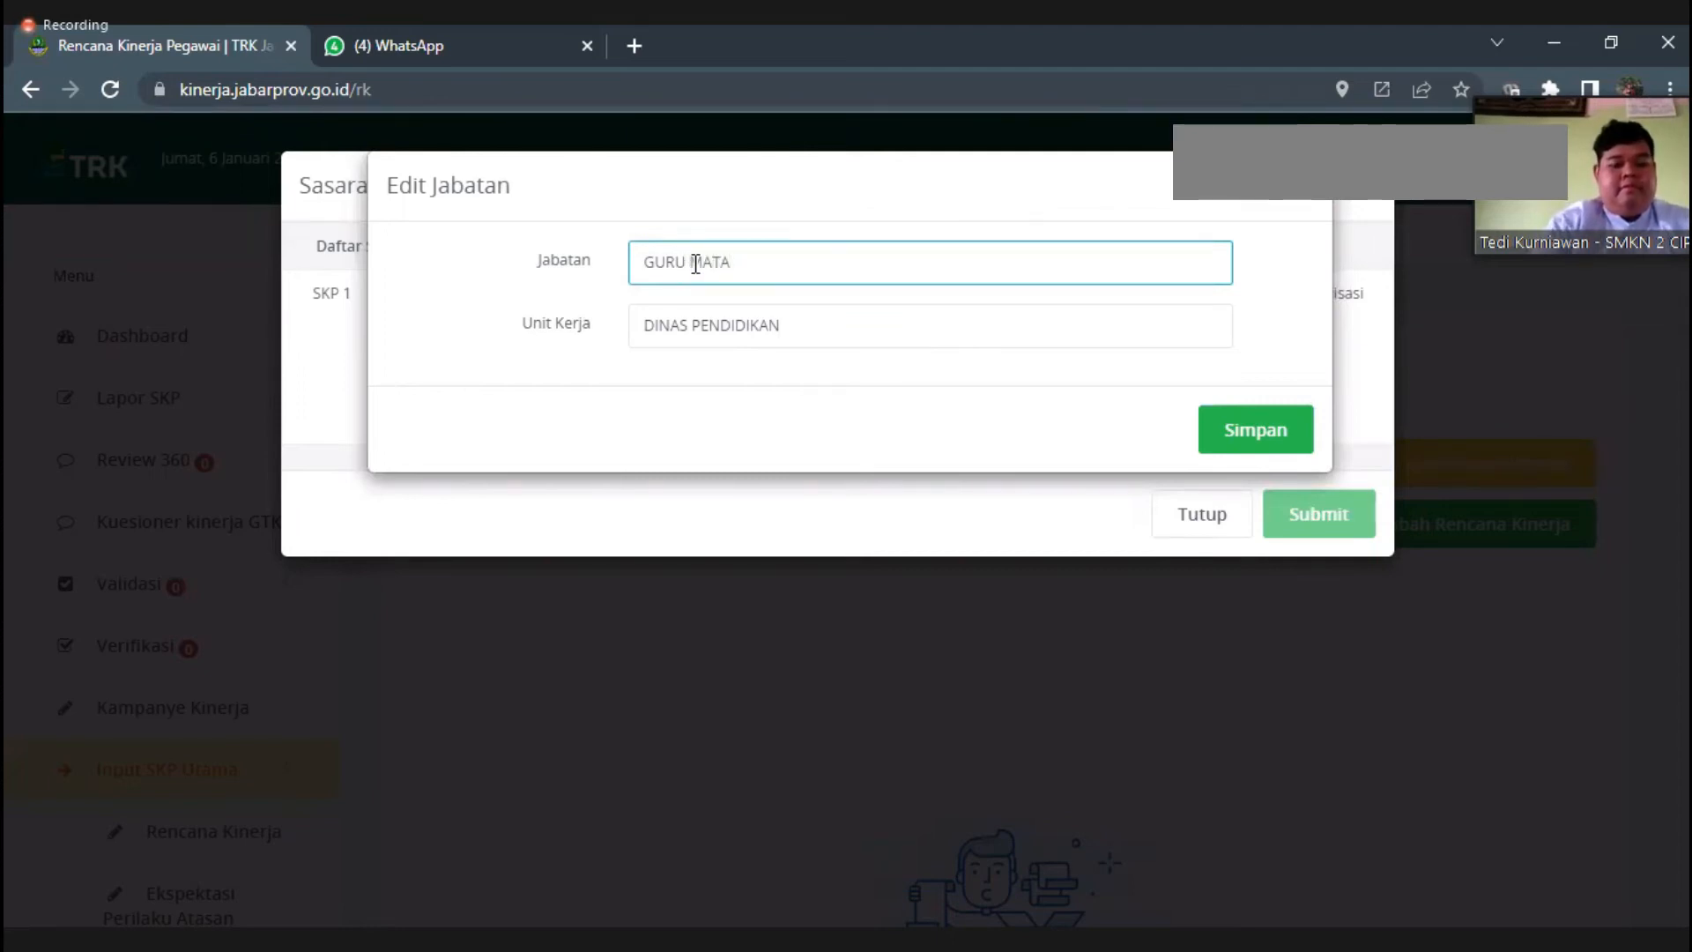
{"action": "type", "text": " PELAJARAN"}
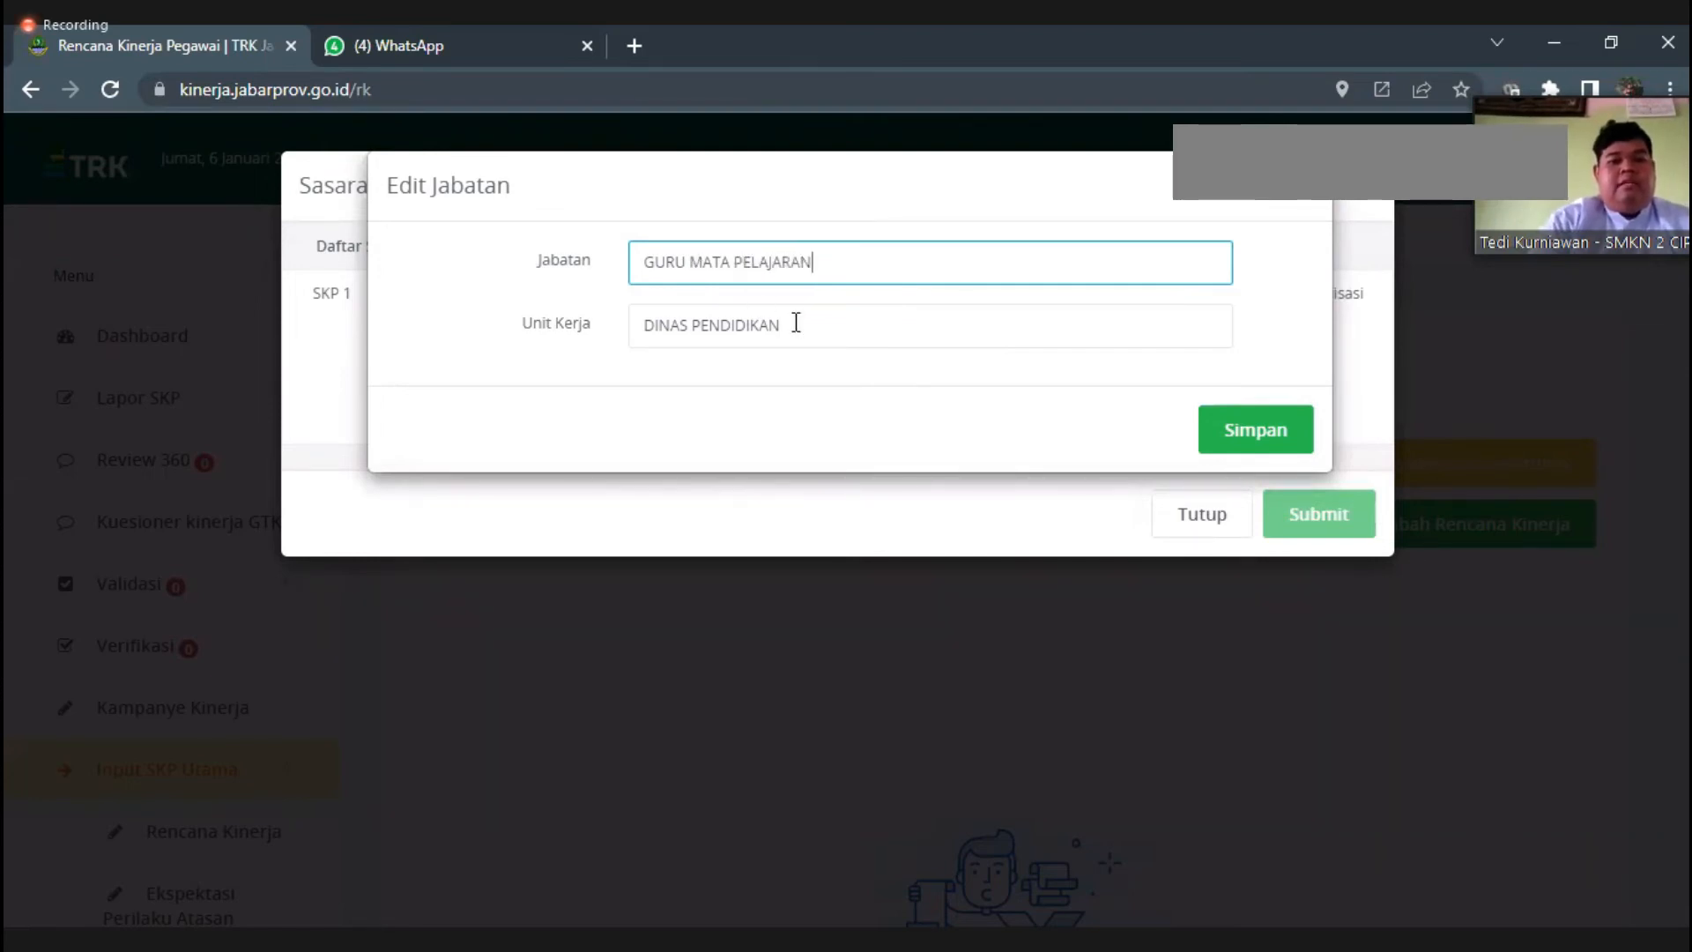
Set Unit Kerja to "SMK Negeri 2 Cipunagara" and save the position details
{"action": "left_click_drag", "start_coordinate": [803, 327], "coordinate": [608, 311]}
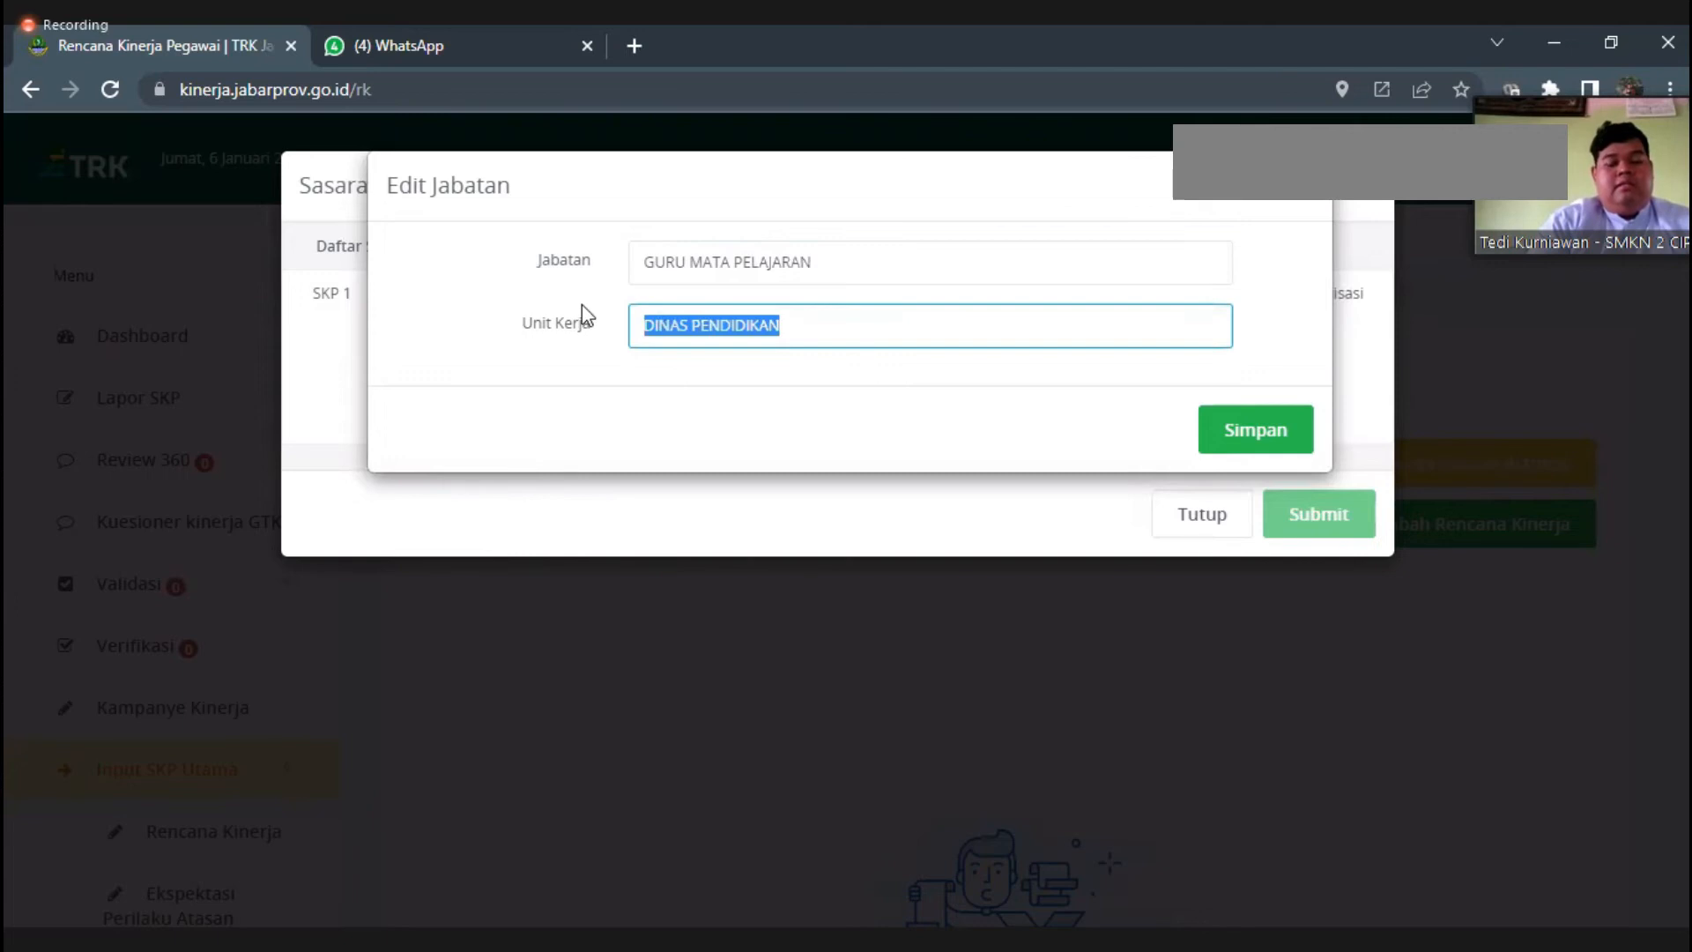
{"action": "type", "text": "SMK Negeri"}
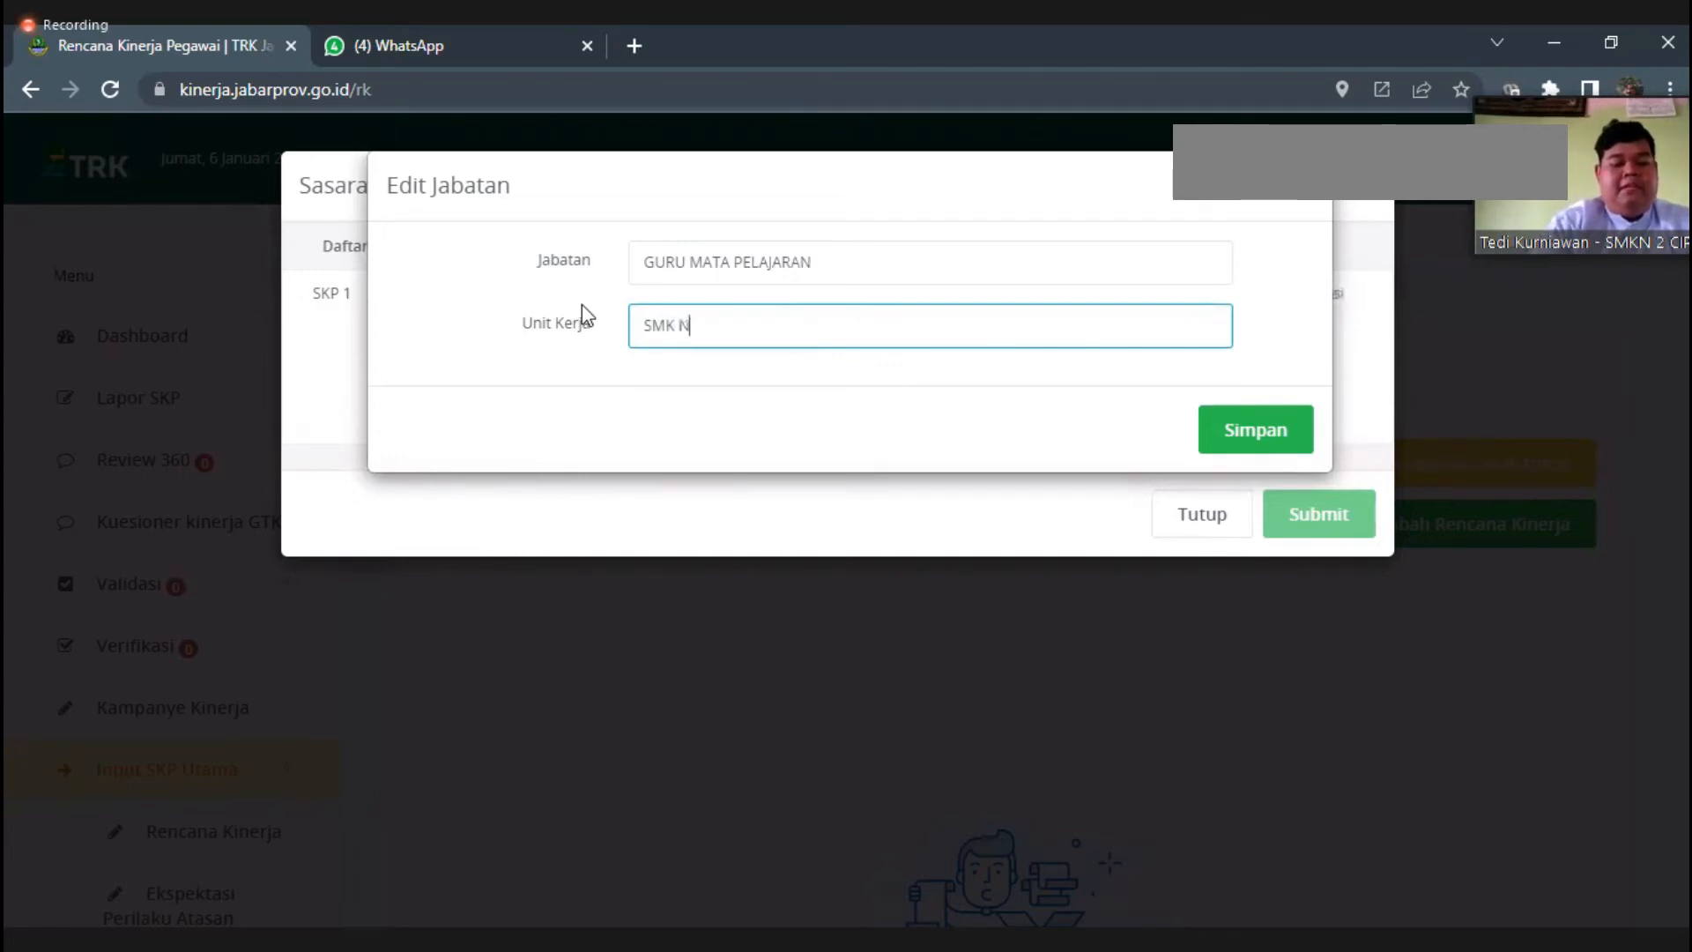
{"action": "type", "text": " 2 CIpunagara"}
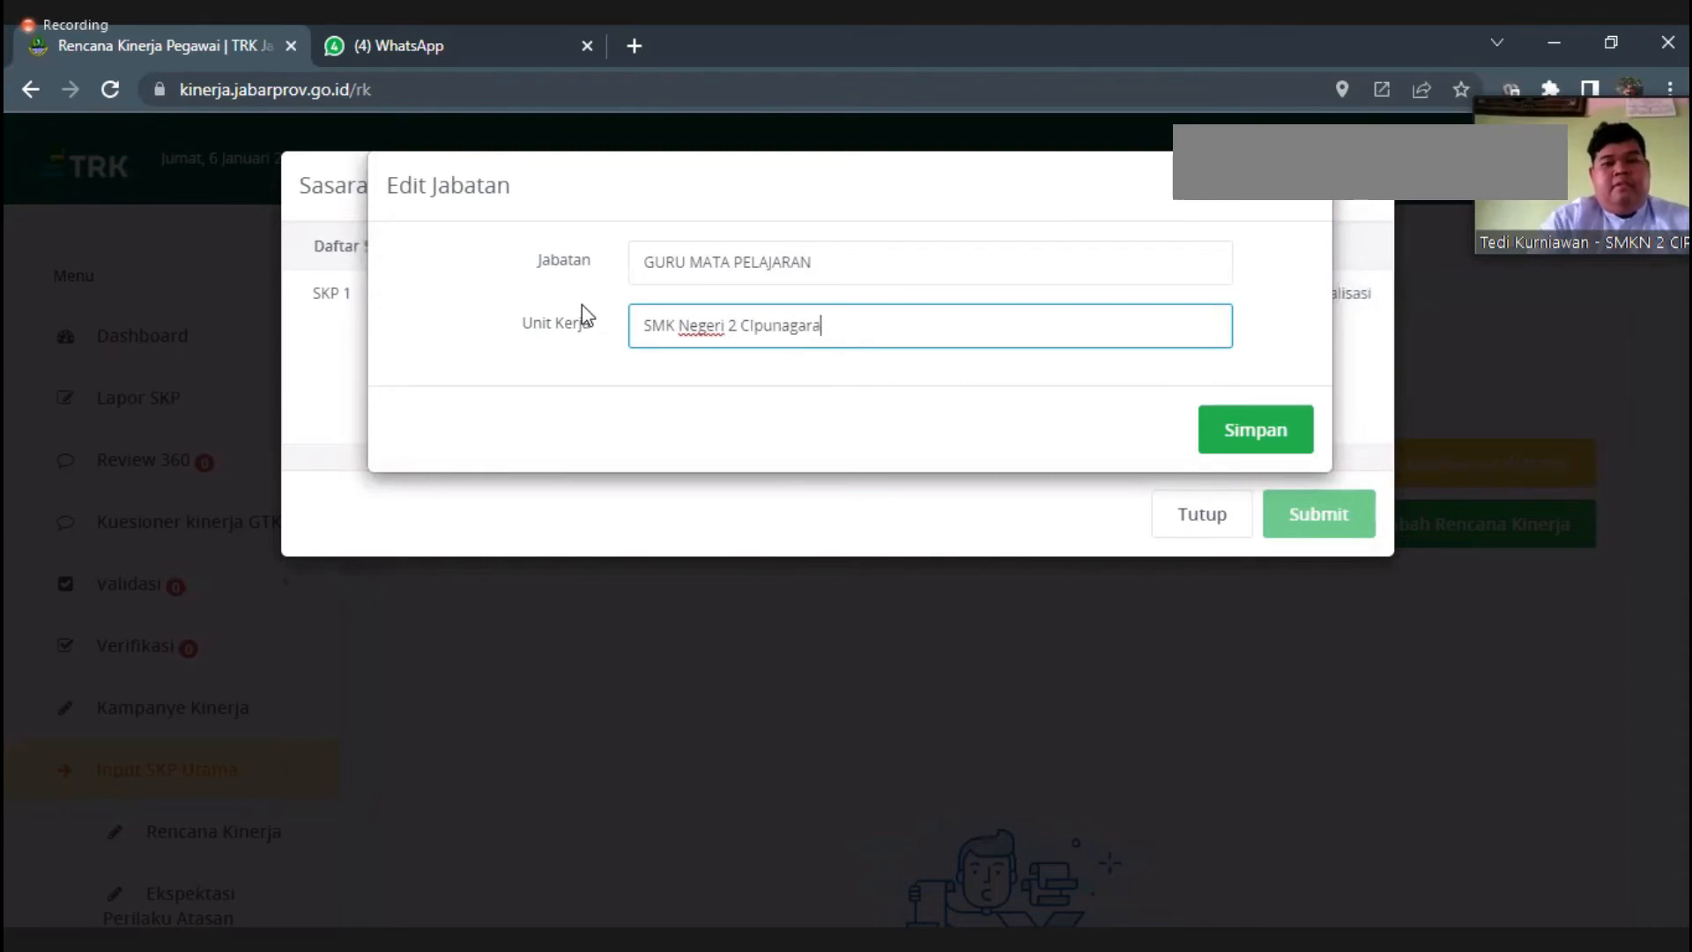
{"action": "key", "text": "BackSpace"}
{"action": "type", "text": "i"}
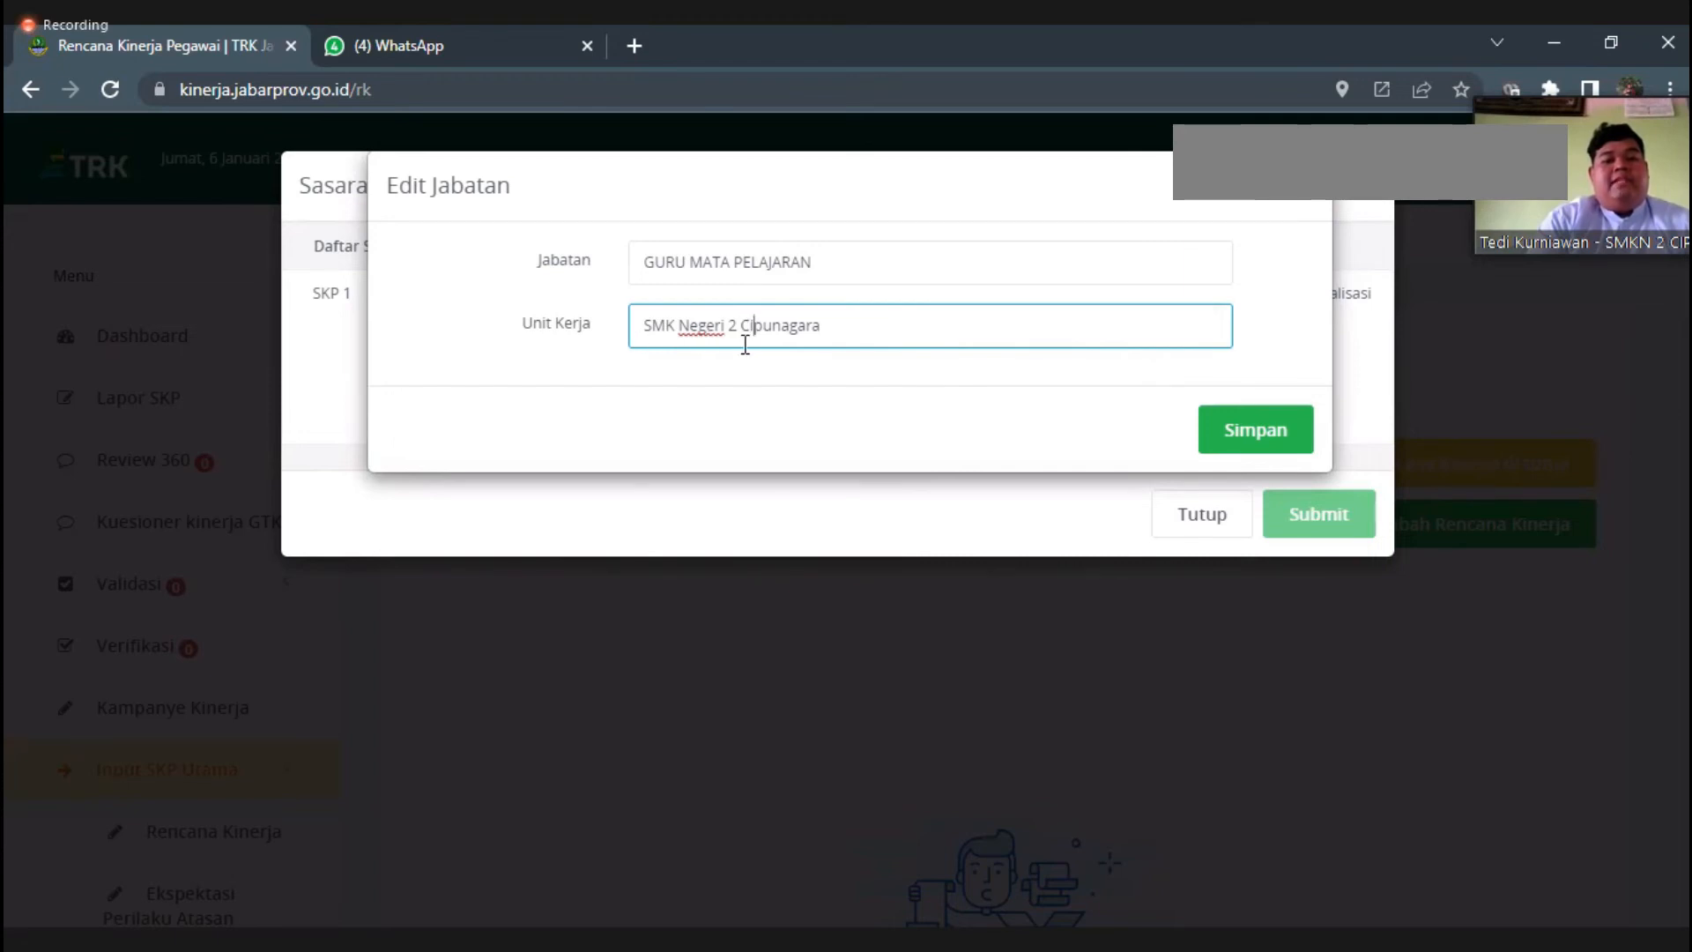
{"action": "left_click", "coordinate": [1237, 433]}
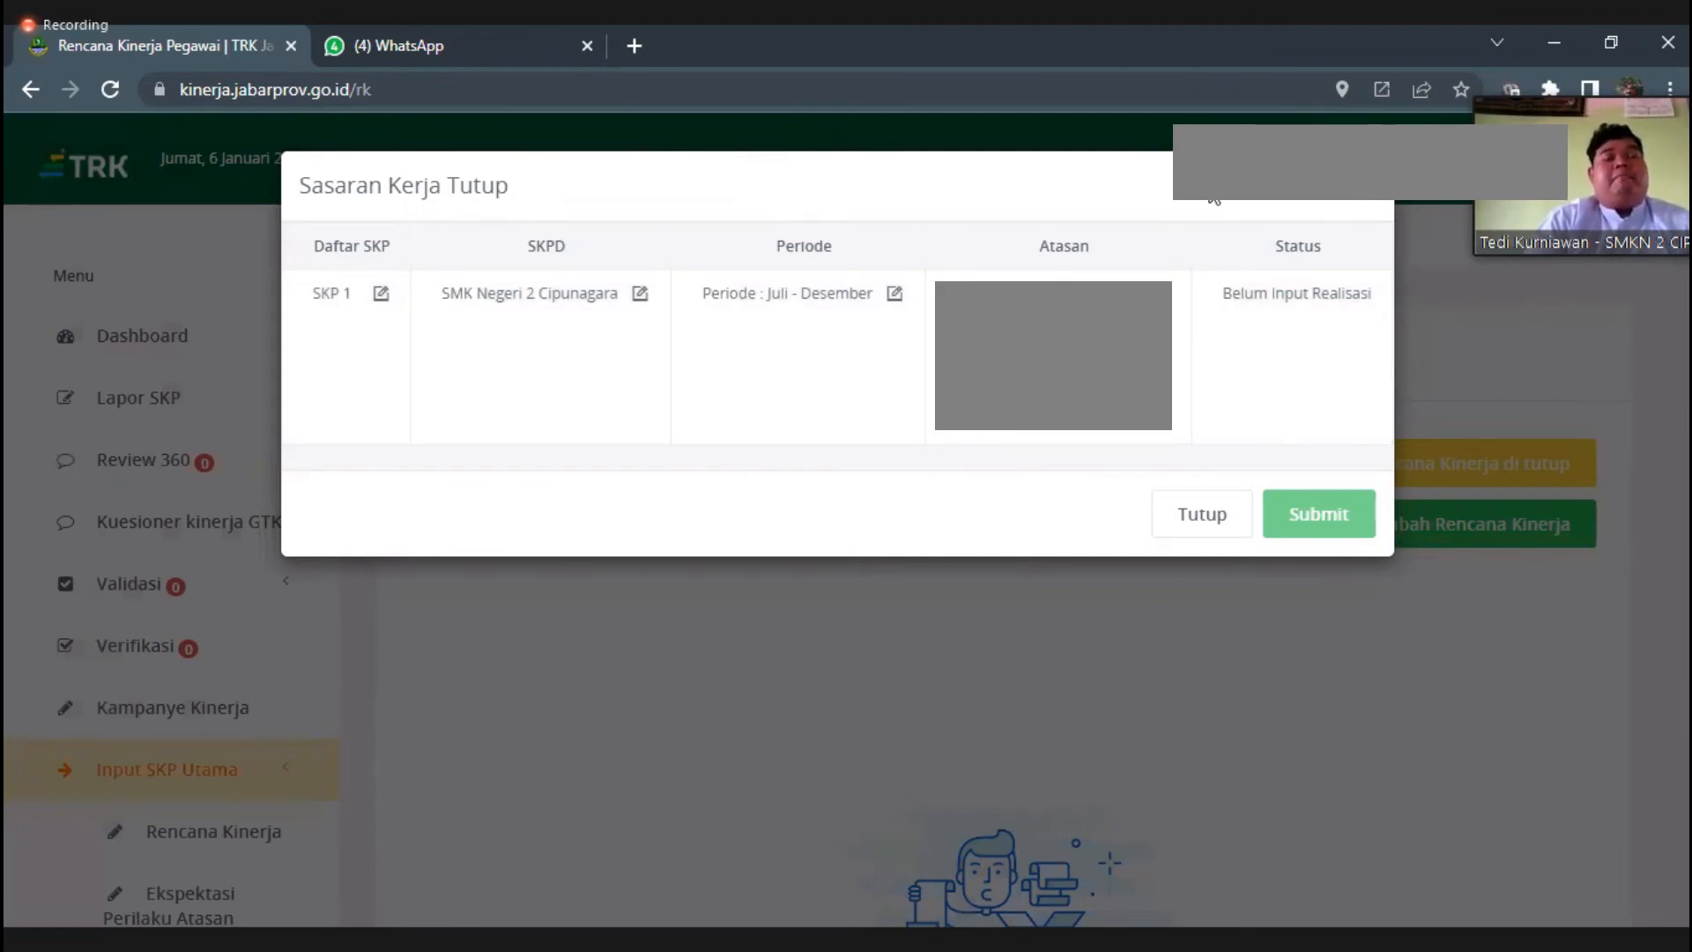
Open the supervisor (Atasan) details of SKP 1, go through the target, realisation and Atasan Penilai sections, and save them
{"action": "left_click", "coordinate": [1090, 443]}
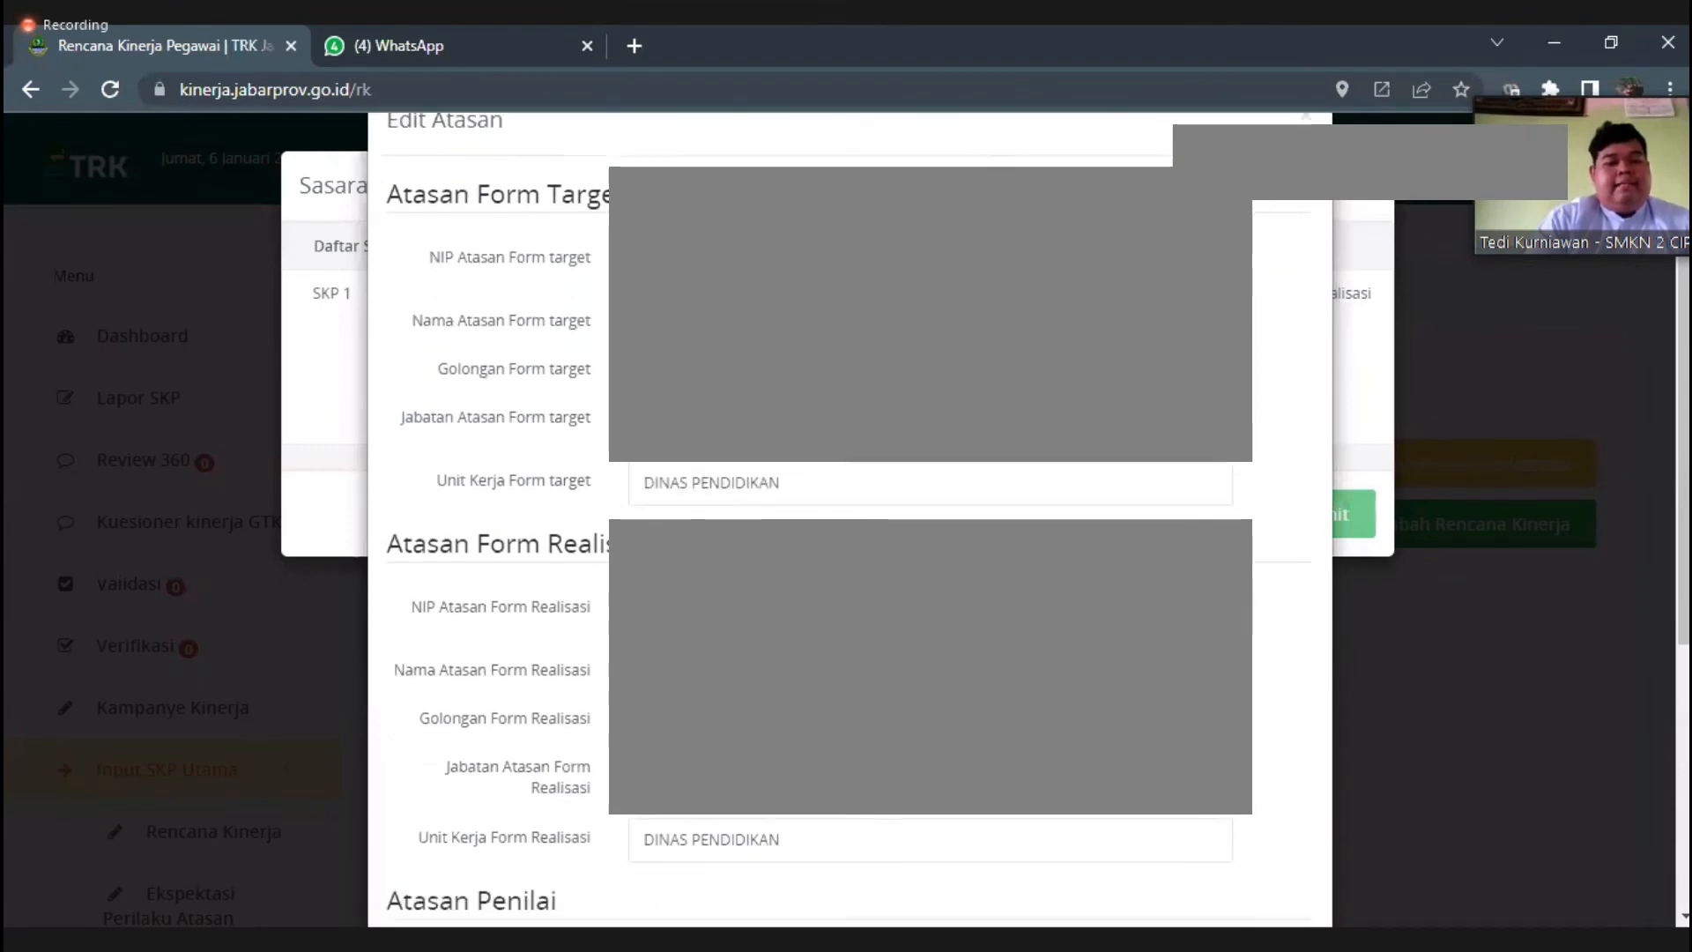
{"action": "scroll", "coordinate": [850, 520], "scroll_direction": "down", "scroll_amount": 5}
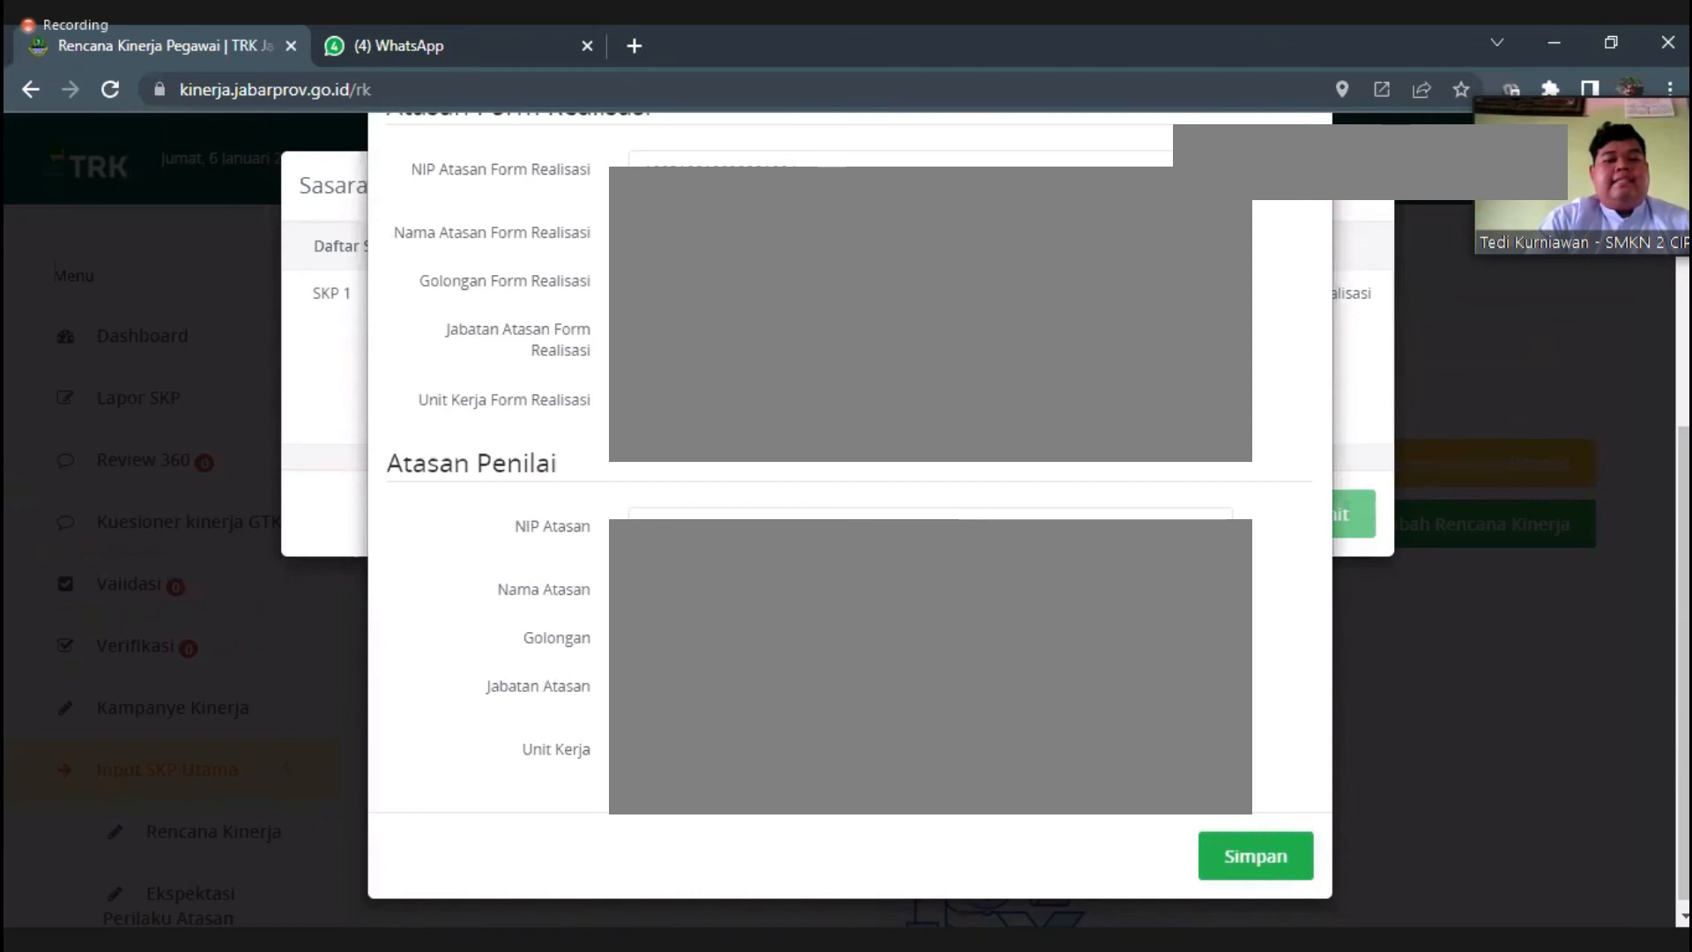
{"action": "scroll", "coordinate": [850, 506], "scroll_direction": "down", "scroll_amount": 1}
{"action": "left_click", "coordinate": [1238, 850]}
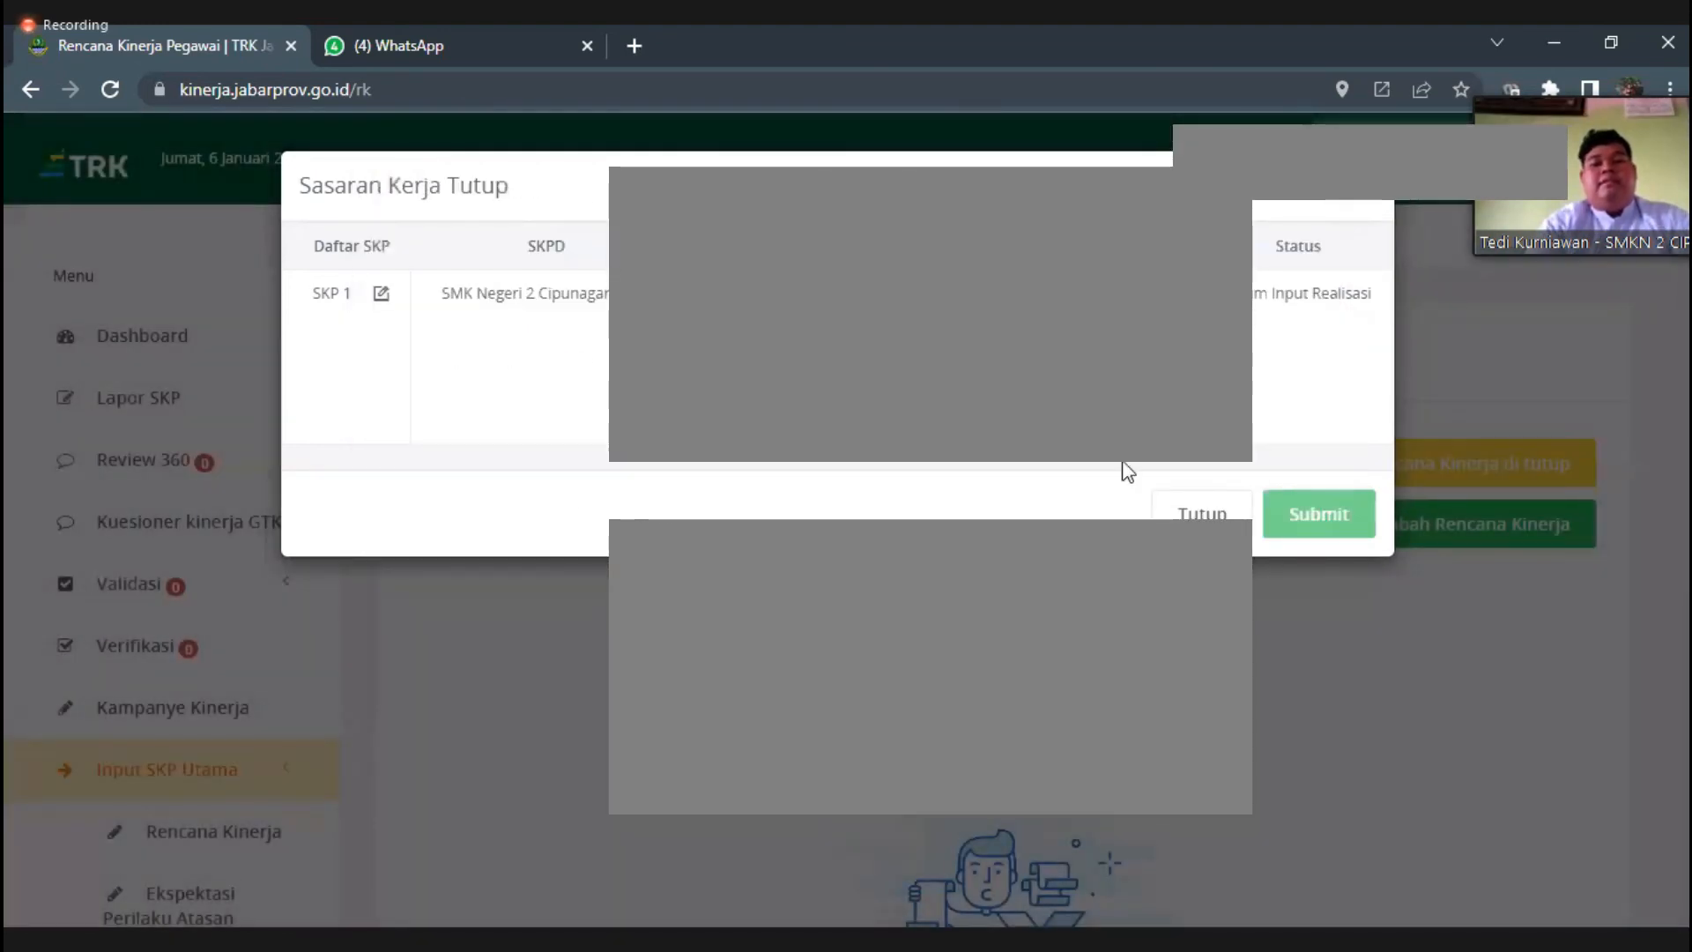
Change the starting month of the SKP 1 period to Januari and save the period
{"action": "left_click", "coordinate": [894, 294]}
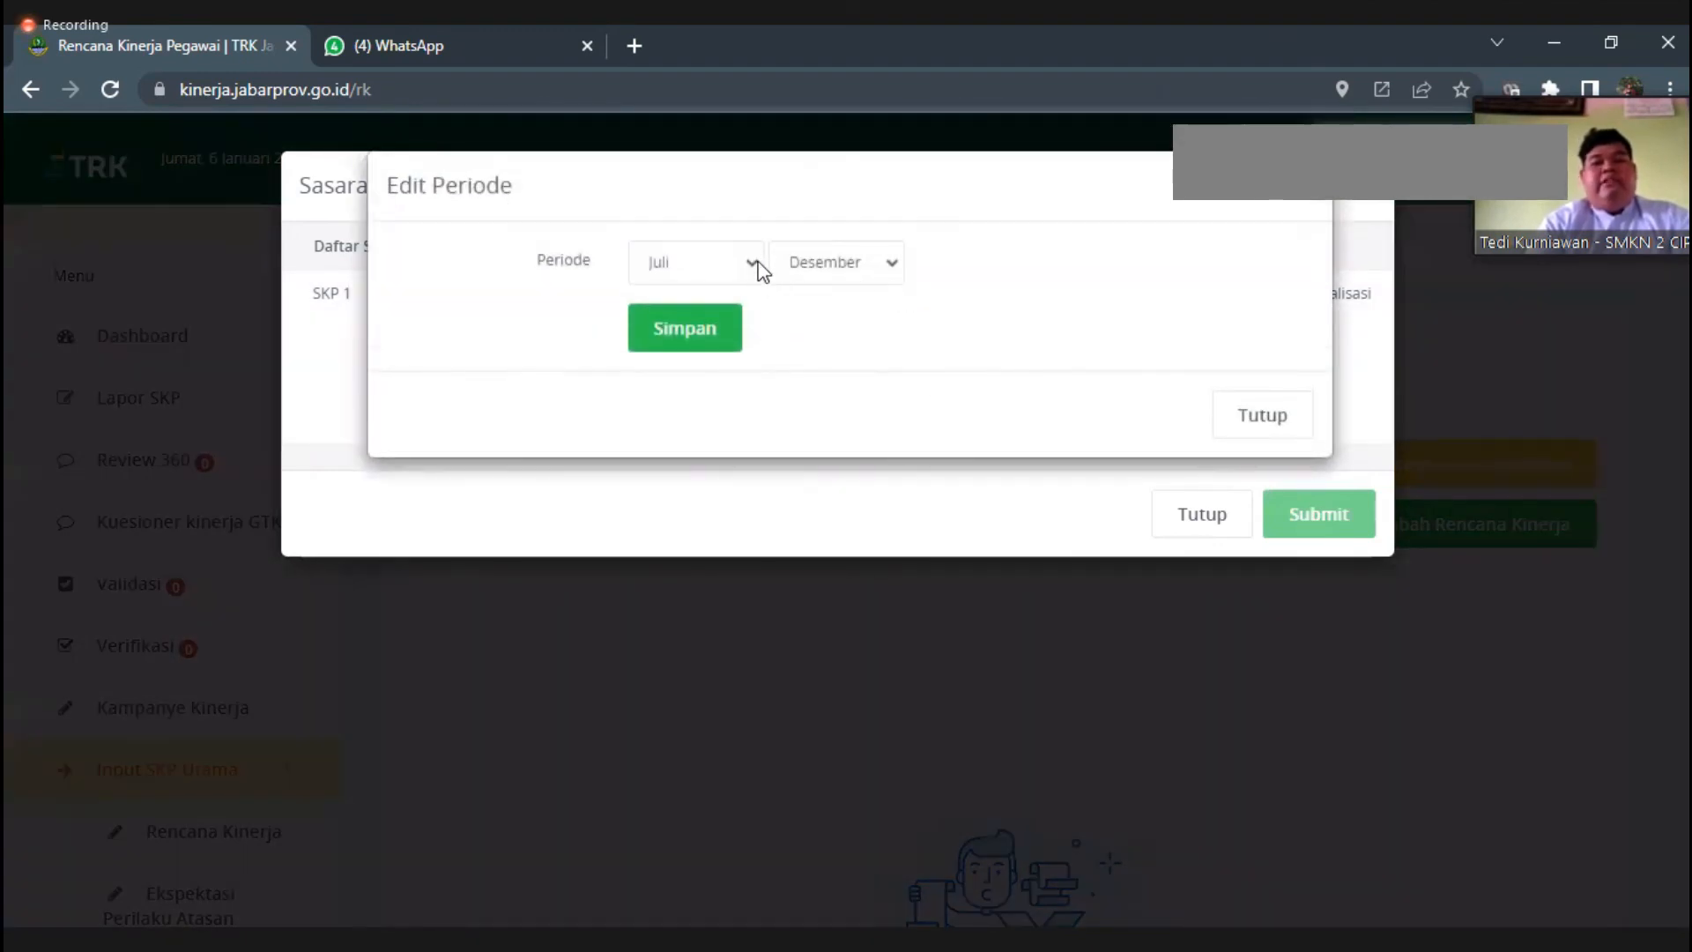
{"action": "left_click", "coordinate": [751, 262]}
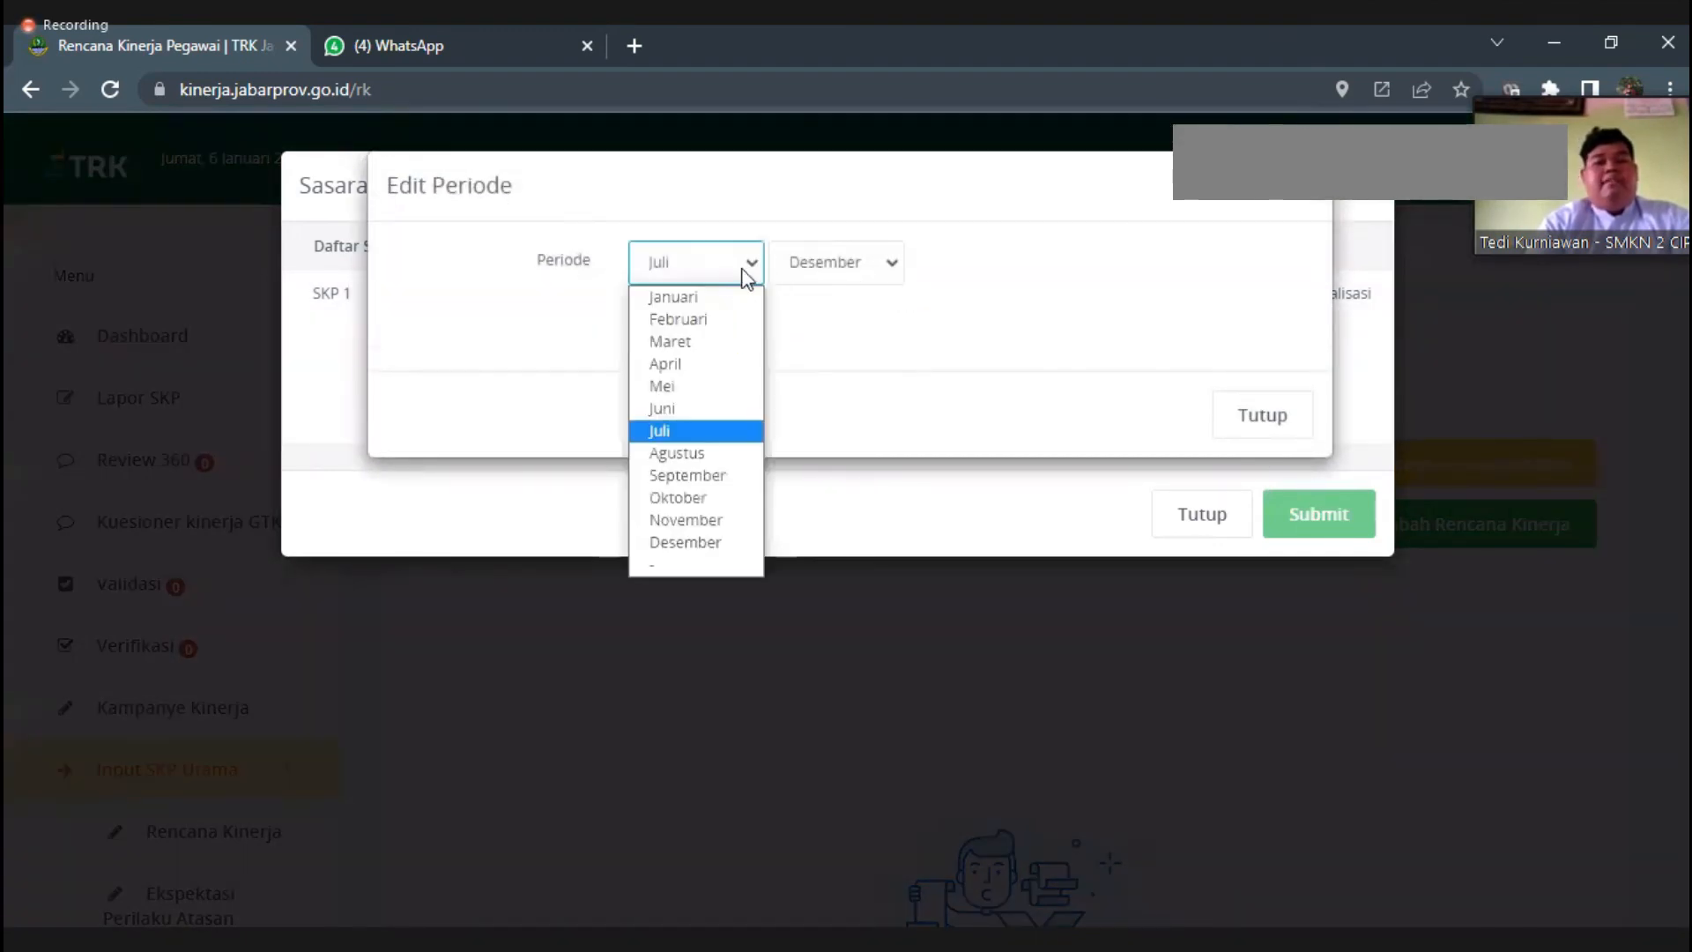
{"action": "left_click", "coordinate": [705, 298]}
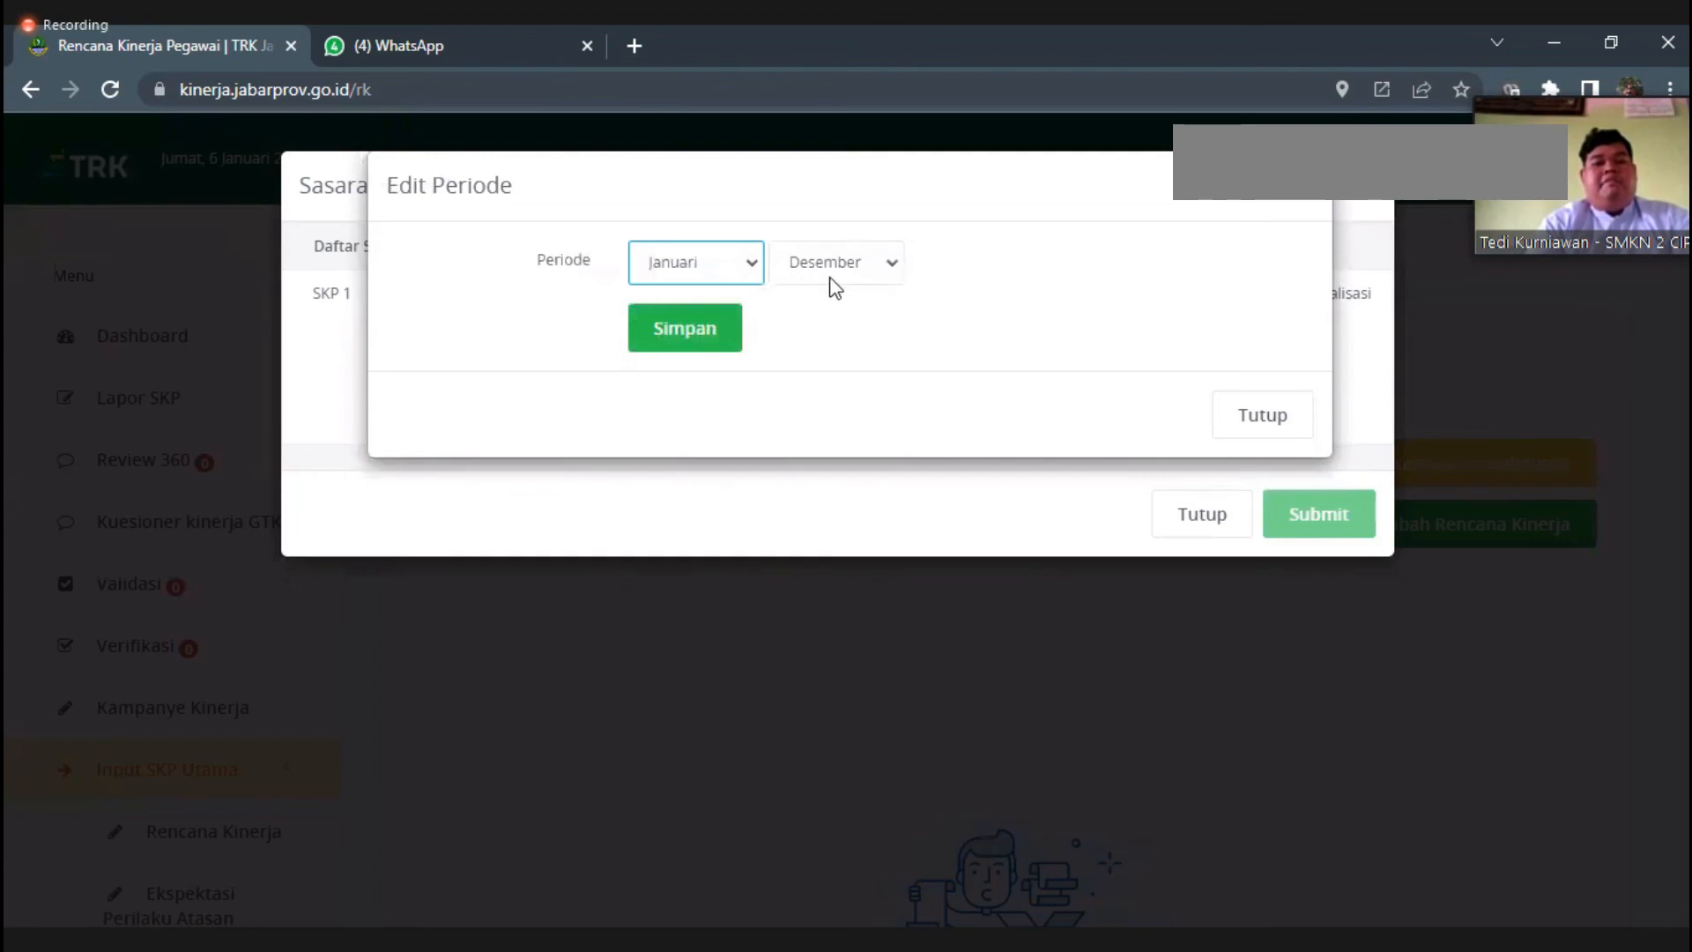
{"action": "left_click", "coordinate": [718, 331]}
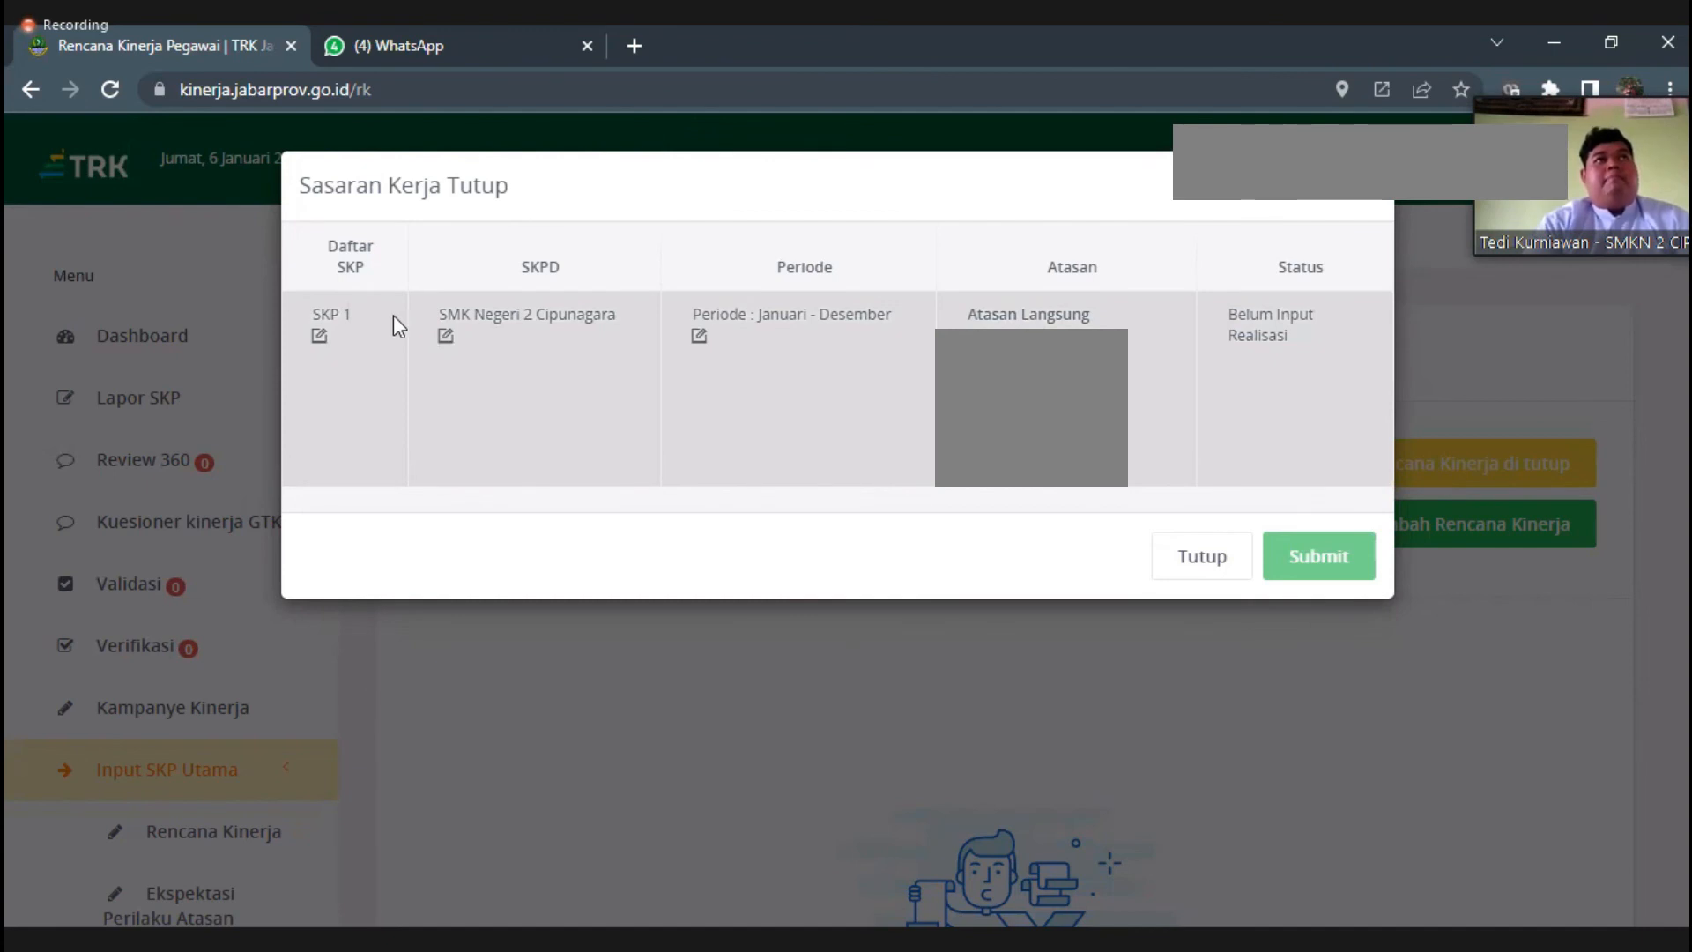
Open the SKP 1 realisation form to complete it, and submit the closed SKP with confirmation
{"action": "left_click", "coordinate": [324, 338]}
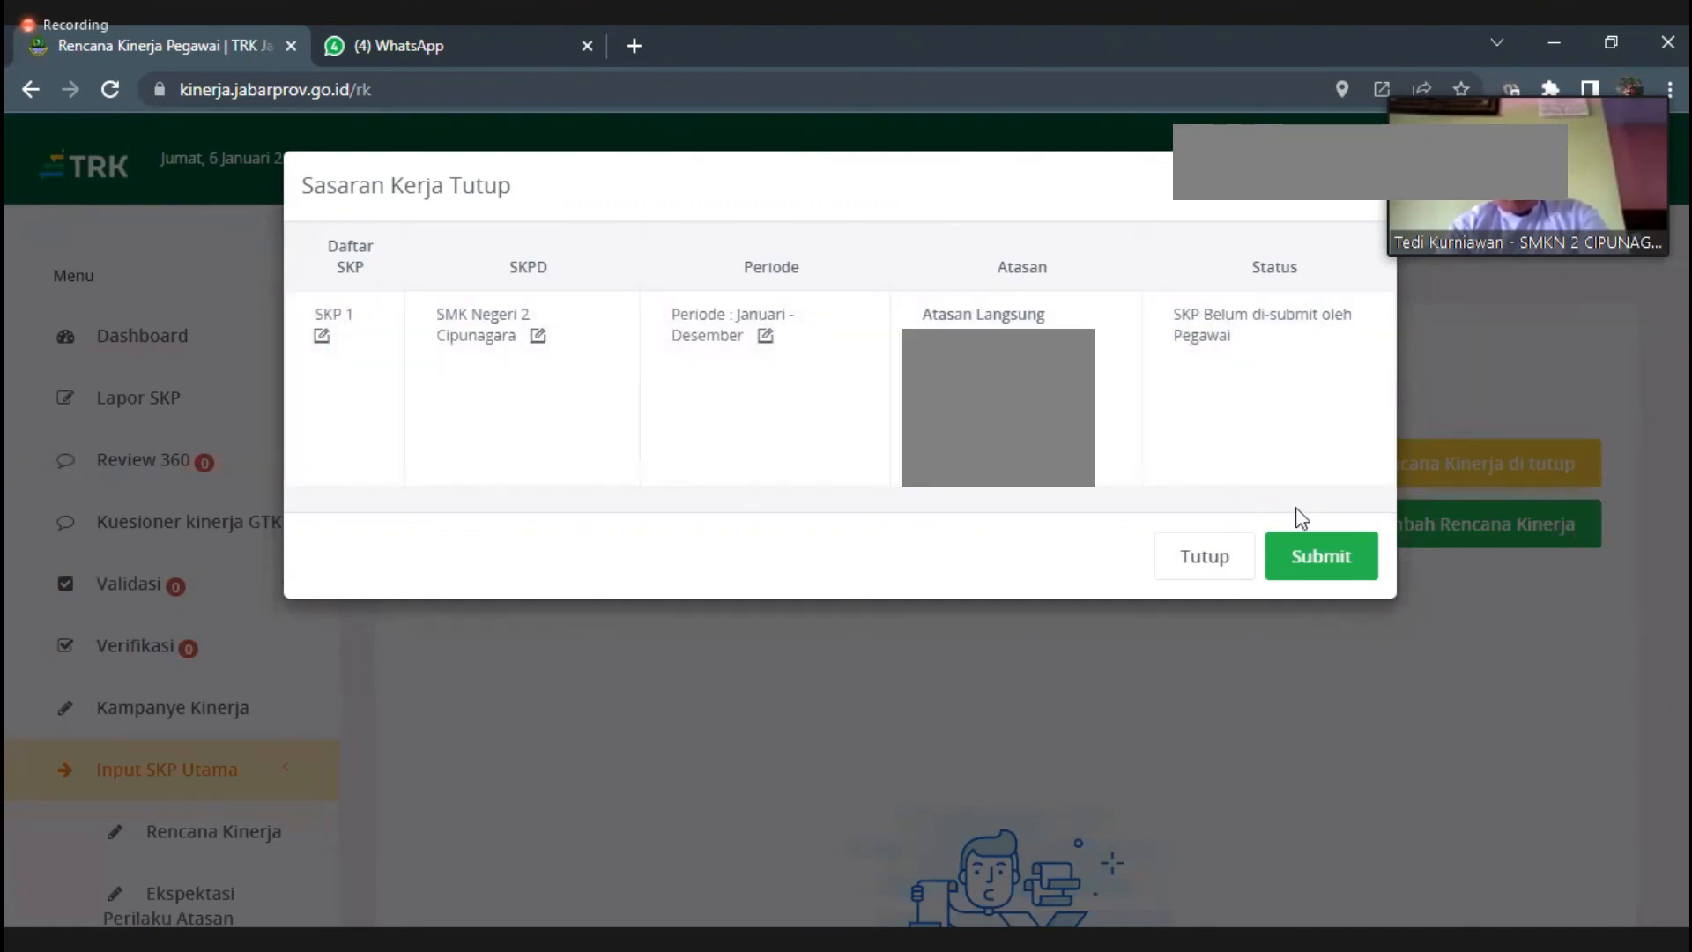
{"action": "left_click", "coordinate": [1295, 558]}
{"action": "left_click", "coordinate": [952, 236]}
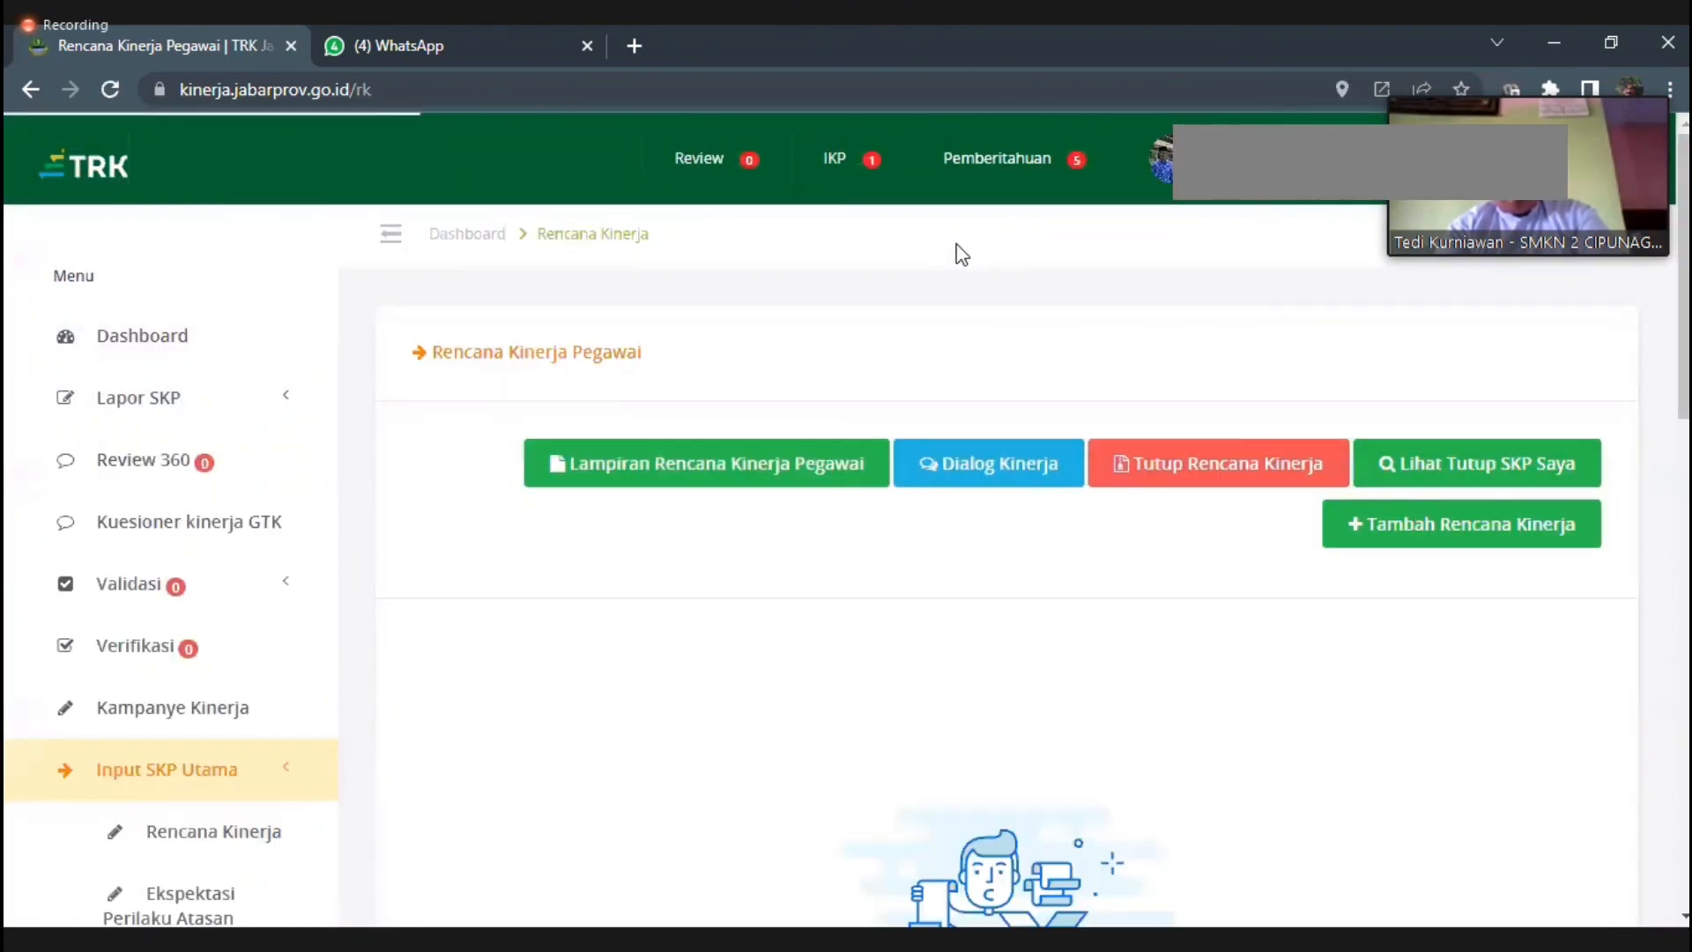
Open the list of own closed SKPs from the Rencana Kinerja page to check the submitted year-end entry
{"action": "scroll", "coordinate": [1020, 372], "scroll_direction": "down", "scroll_amount": 2}
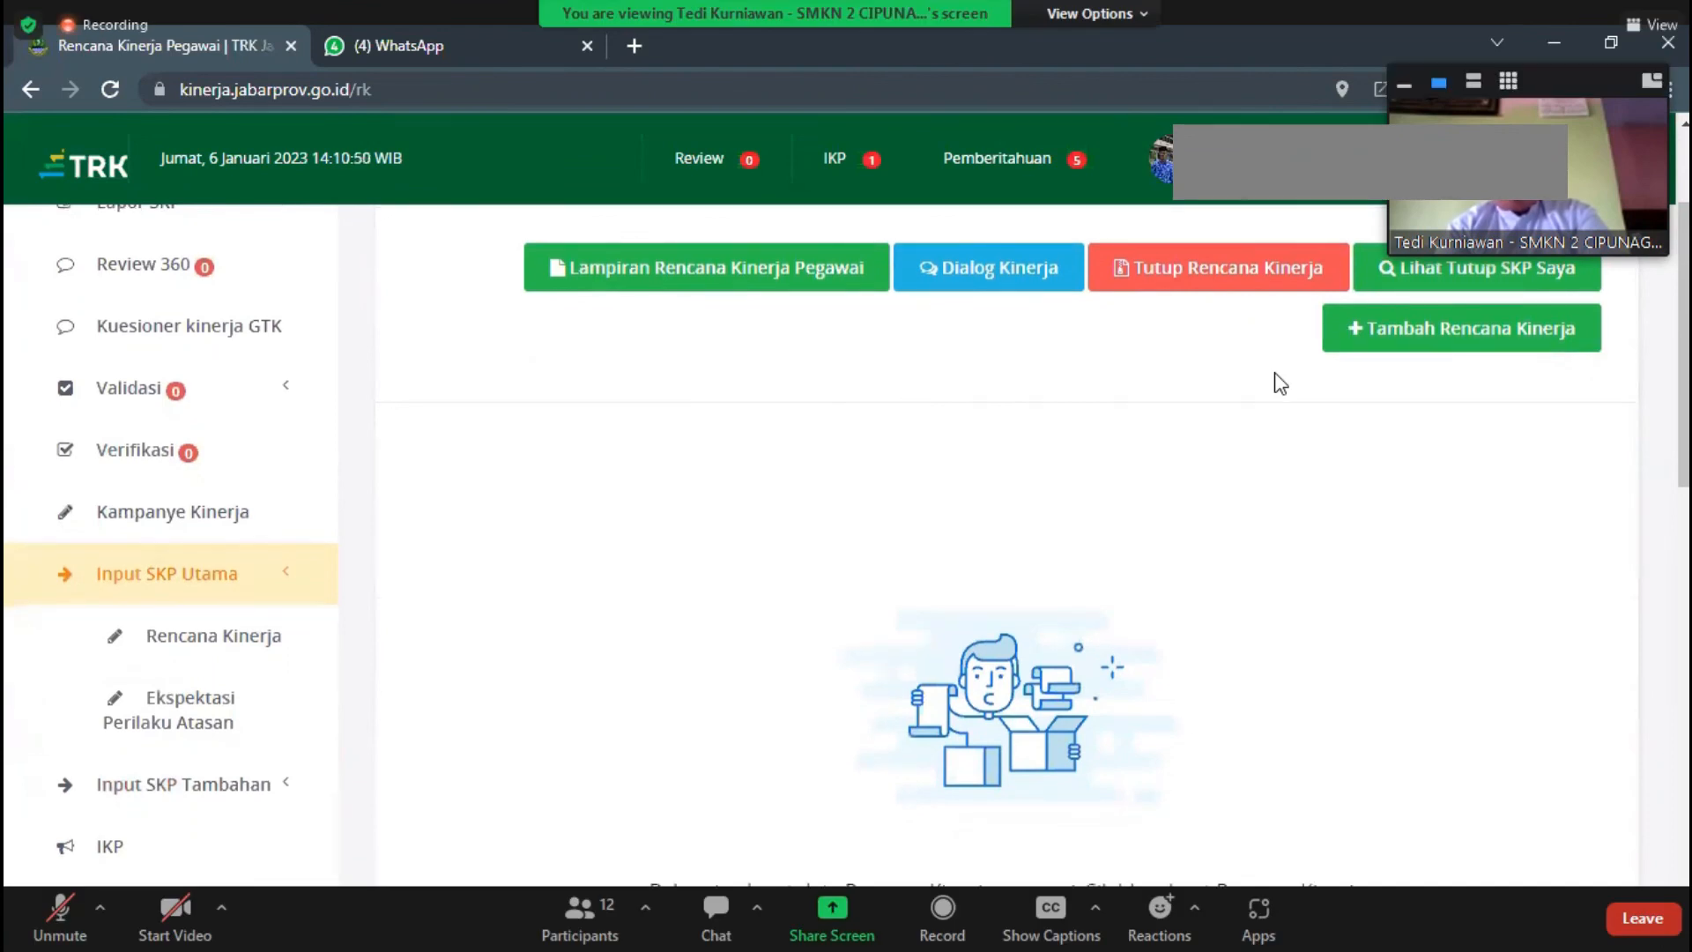
{"action": "left_click_drag", "start_coordinate": [1578, 81], "coordinate": [1344, 40]}
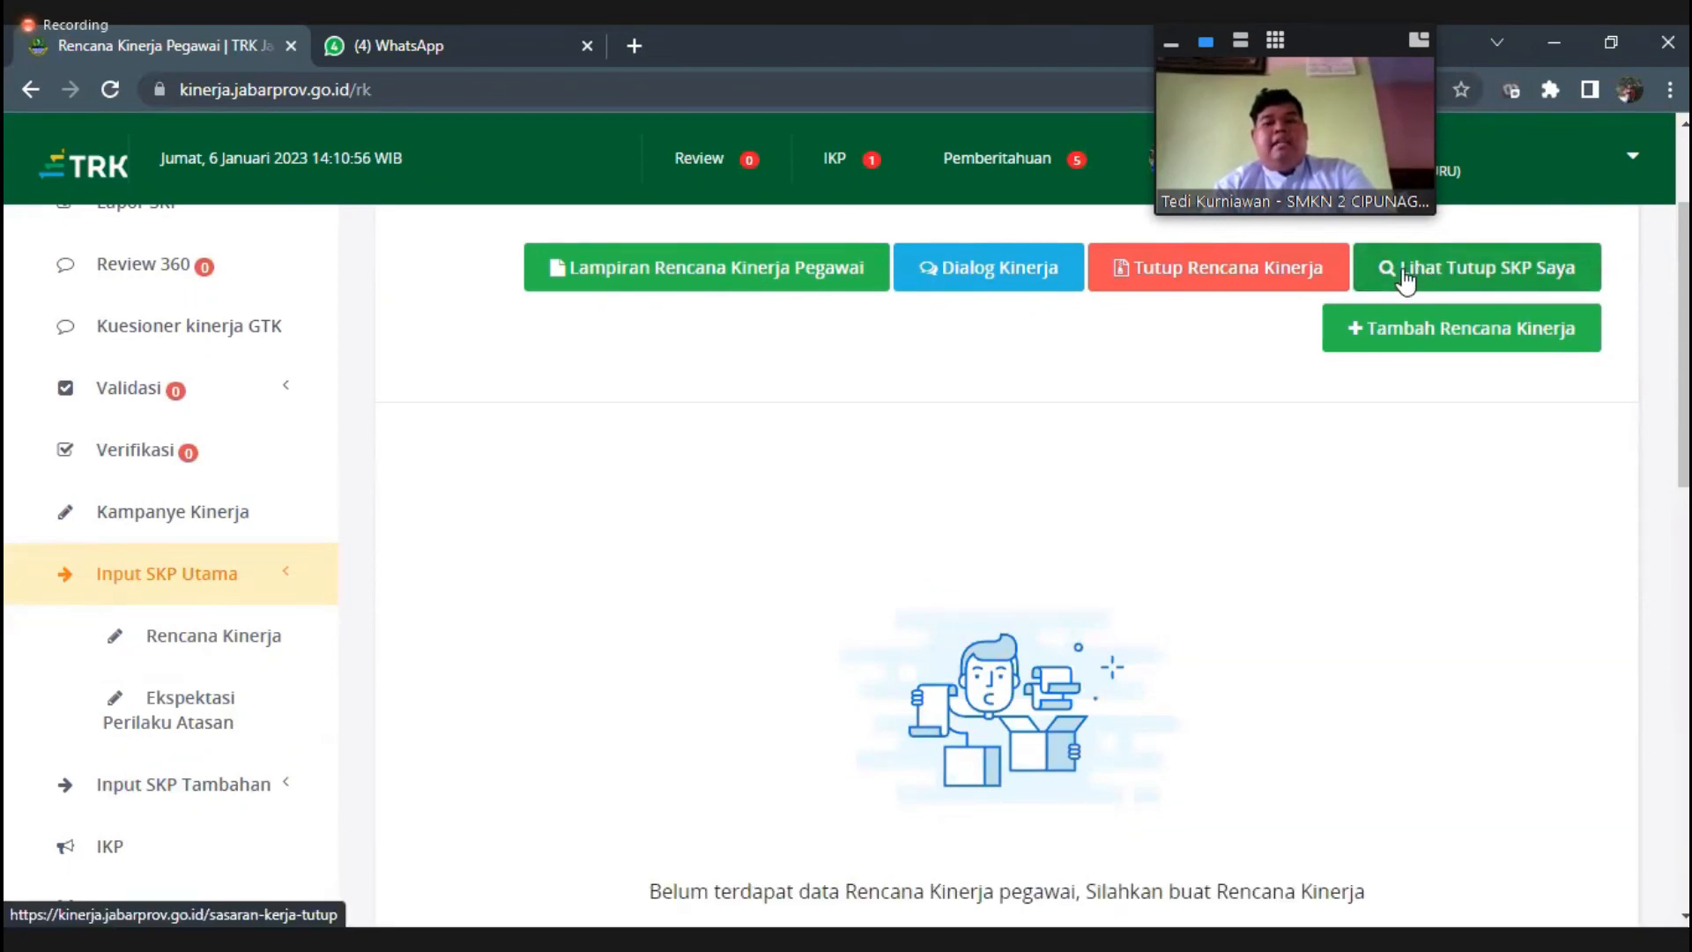
{"action": "left_click", "coordinate": [1407, 279]}
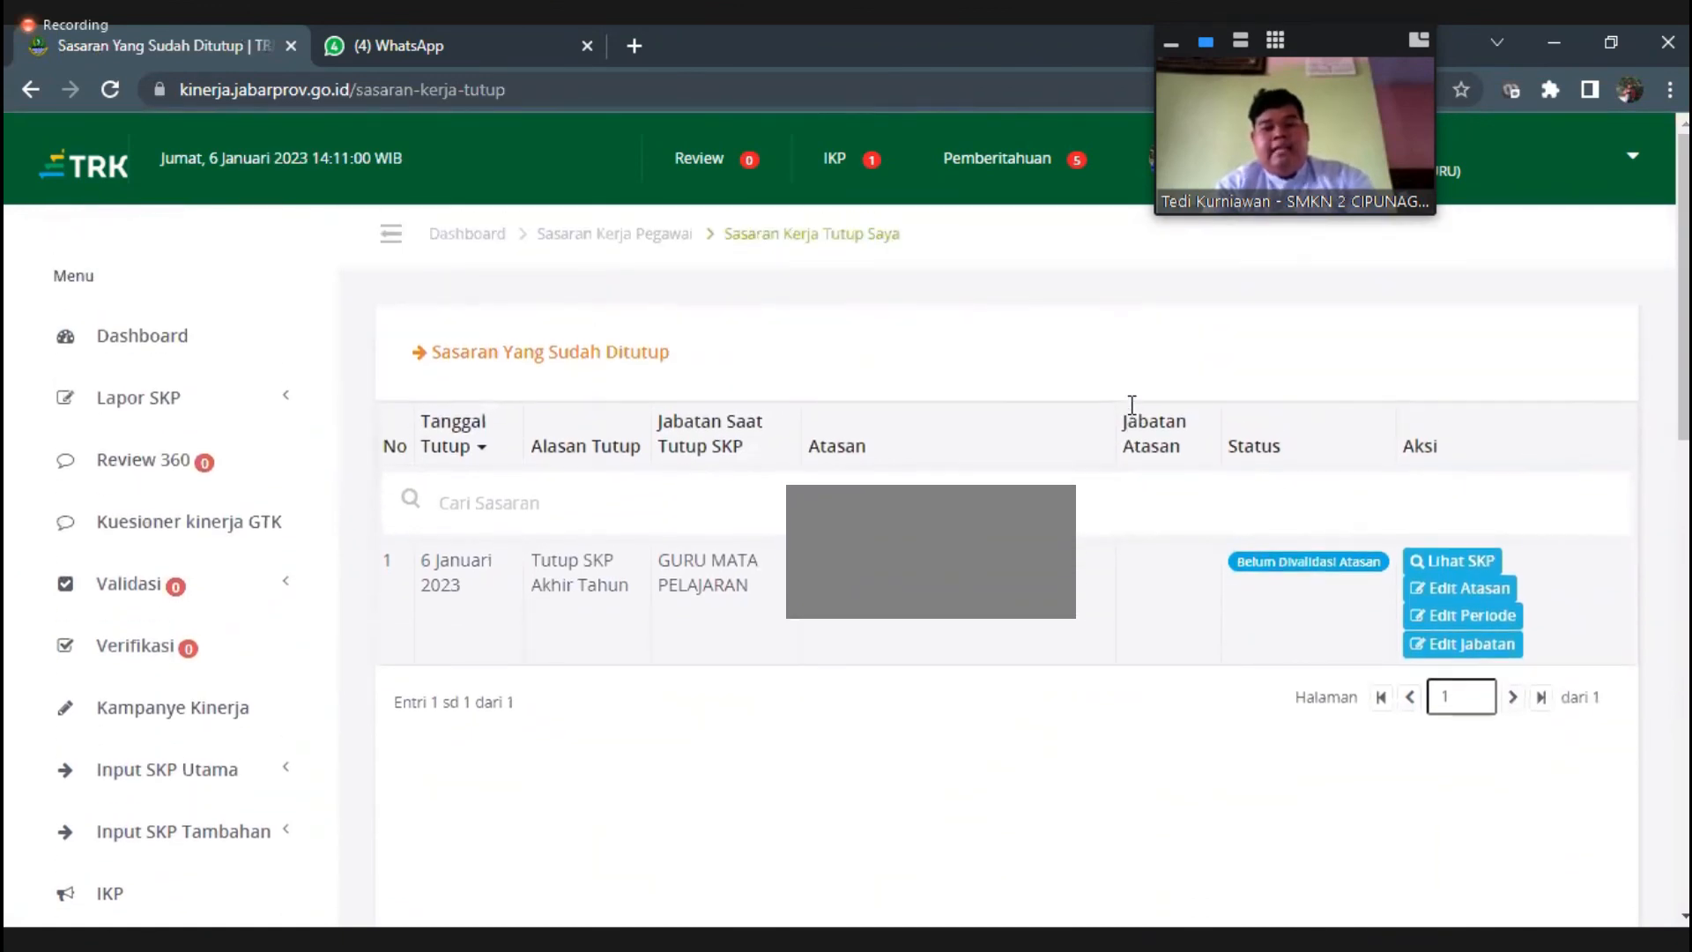
Review the supervisor (Atasan) details for target, realisation and Atasan Penilai of the closed year-end SKP, and close them without saving
{"action": "left_click", "coordinate": [1463, 596]}
{"action": "scroll", "coordinate": [840, 529], "scroll_direction": "down", "scroll_amount": 5}
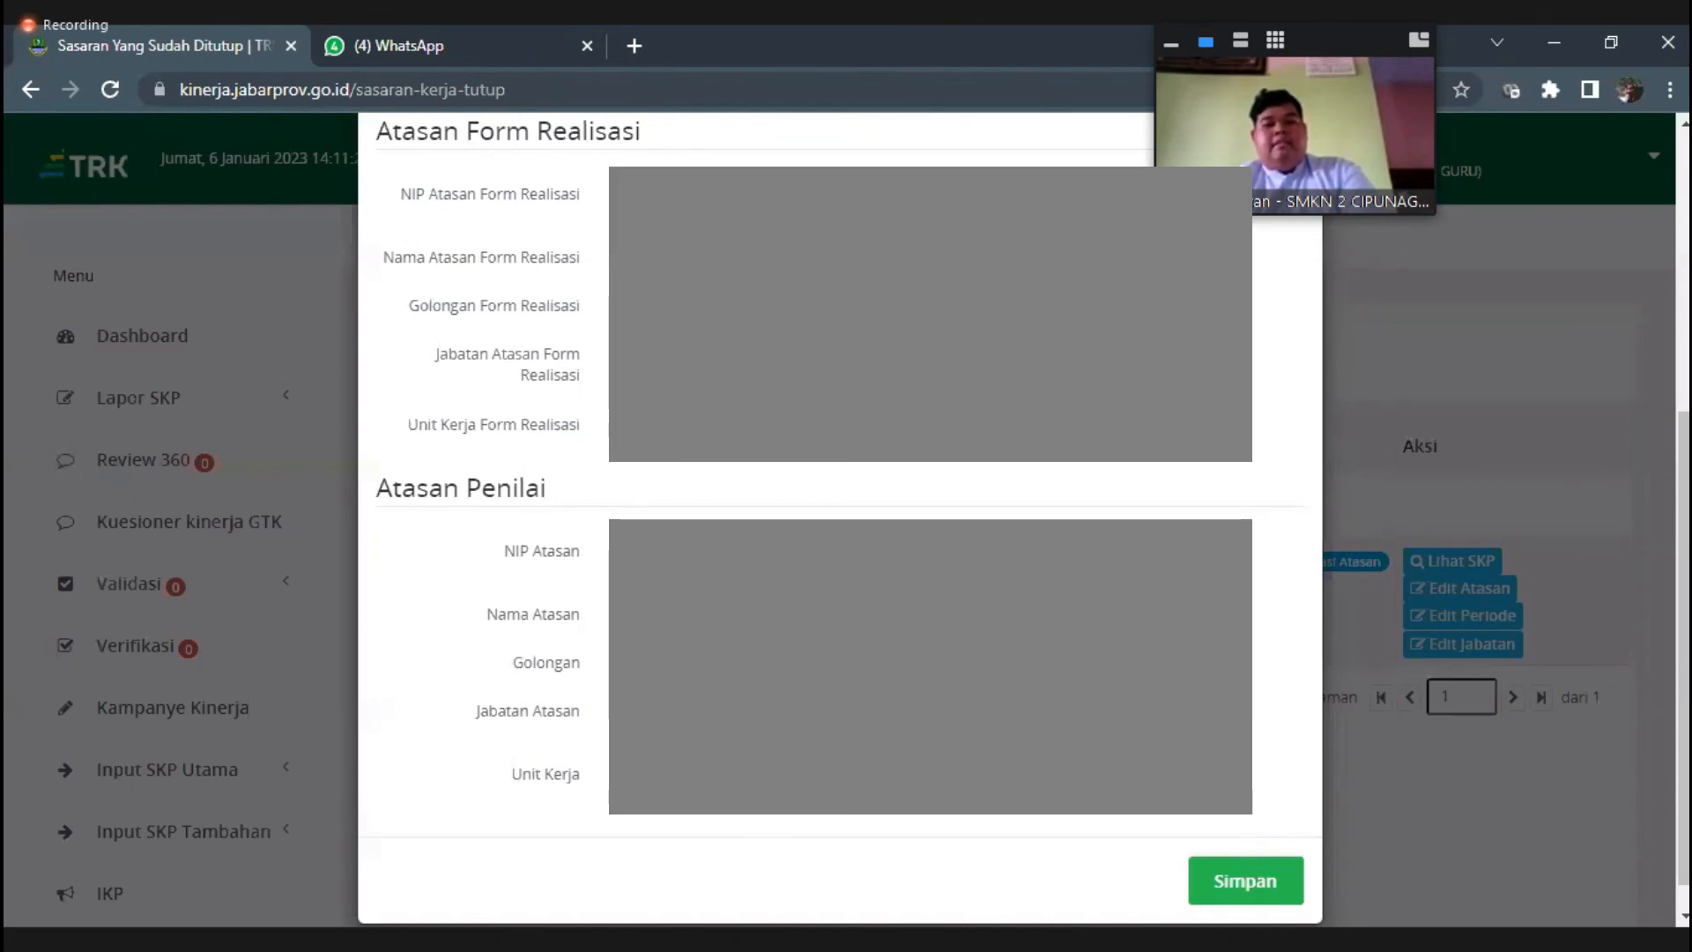
{"action": "scroll", "coordinate": [840, 520], "scroll_direction": "up", "scroll_amount": 2}
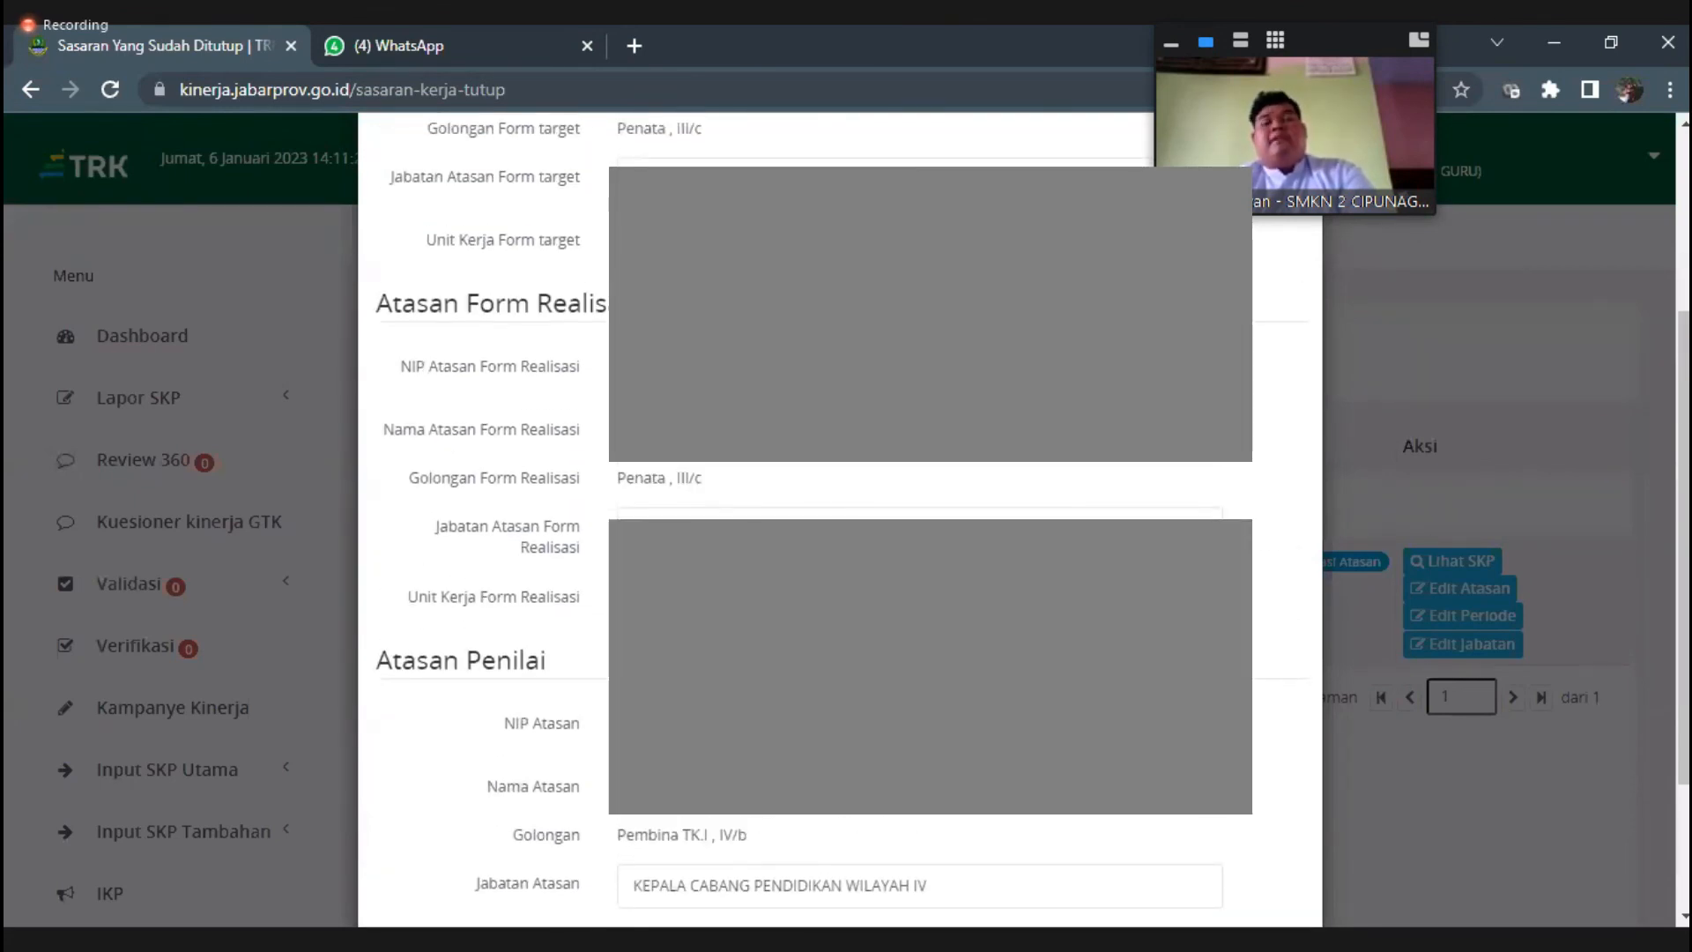
{"action": "scroll", "coordinate": [840, 520], "scroll_direction": "up", "scroll_amount": 1}
{"action": "scroll", "coordinate": [1277, 570], "scroll_direction": "up", "scroll_amount": 1}
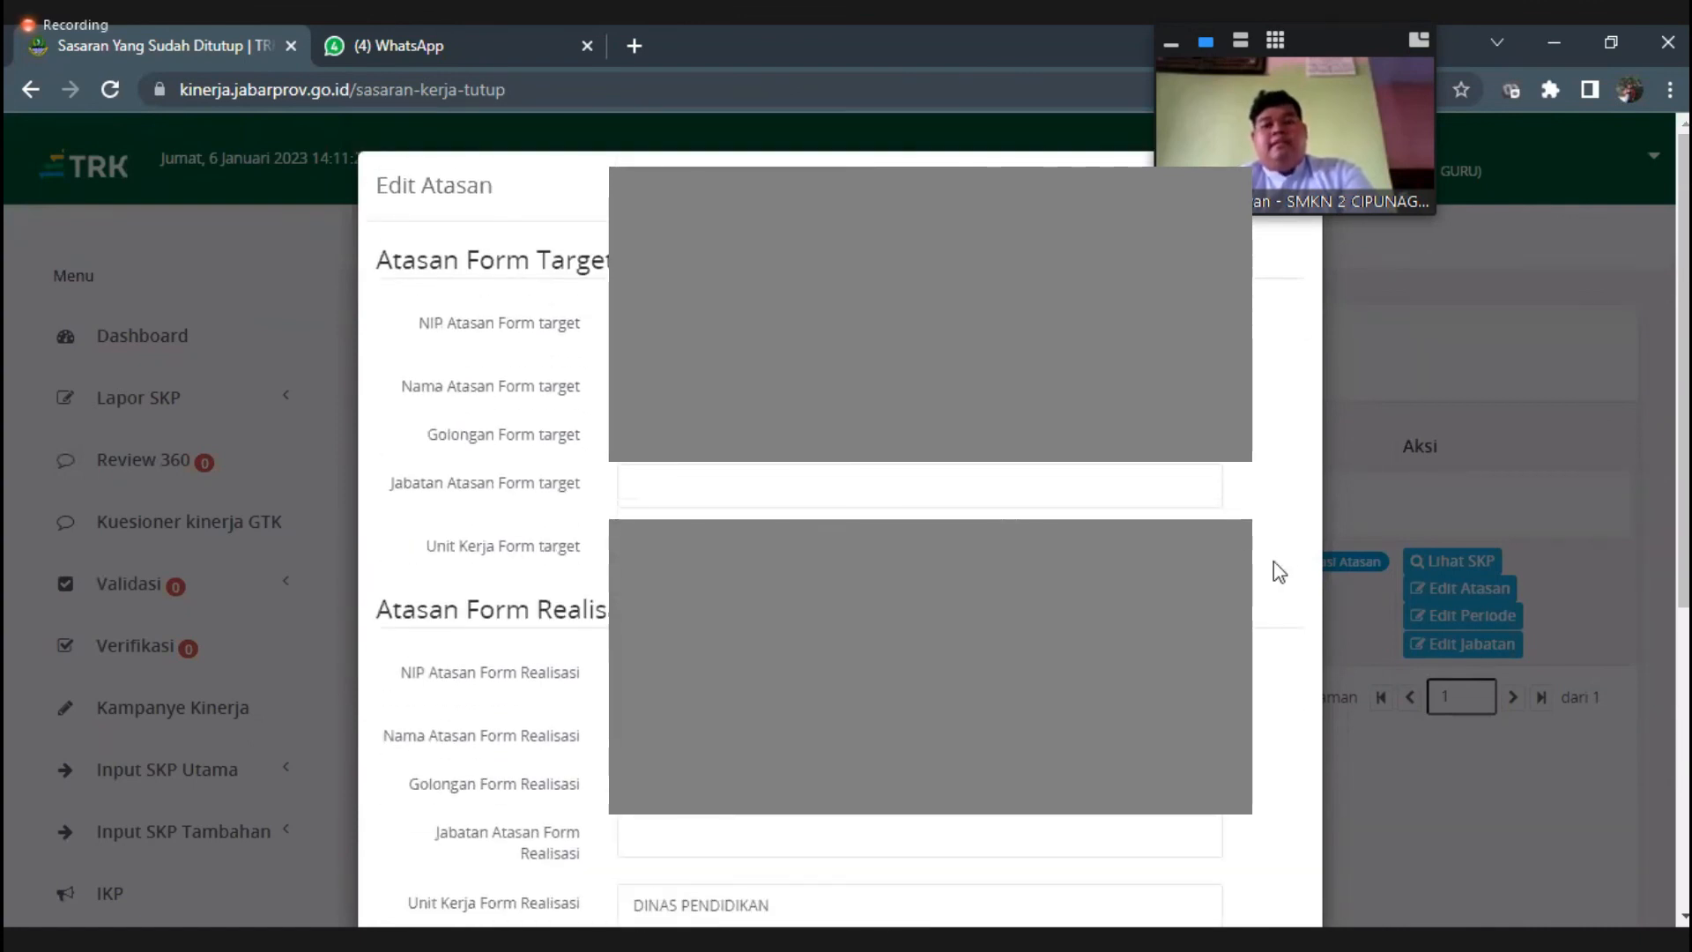
{"action": "left_click", "coordinate": [1309, 372]}
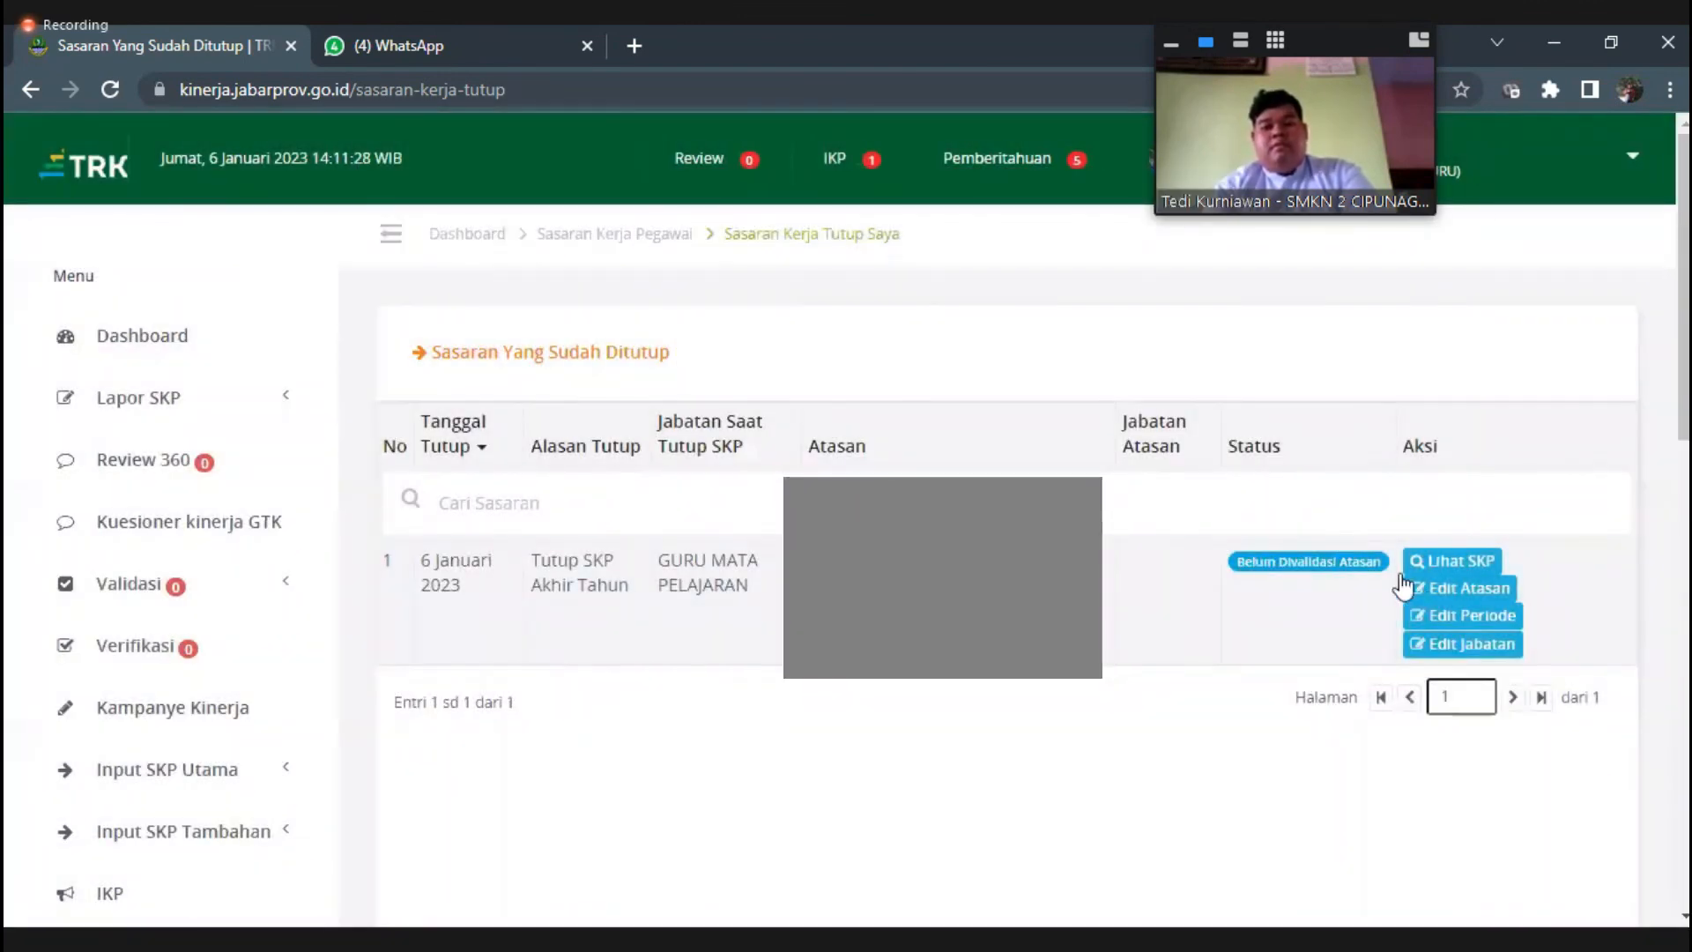
{"action": "scroll", "coordinate": [1238, 603], "scroll_direction": "down", "scroll_amount": 1}
{"action": "scroll", "coordinate": [1235, 593], "scroll_direction": "down", "scroll_amount": 2}
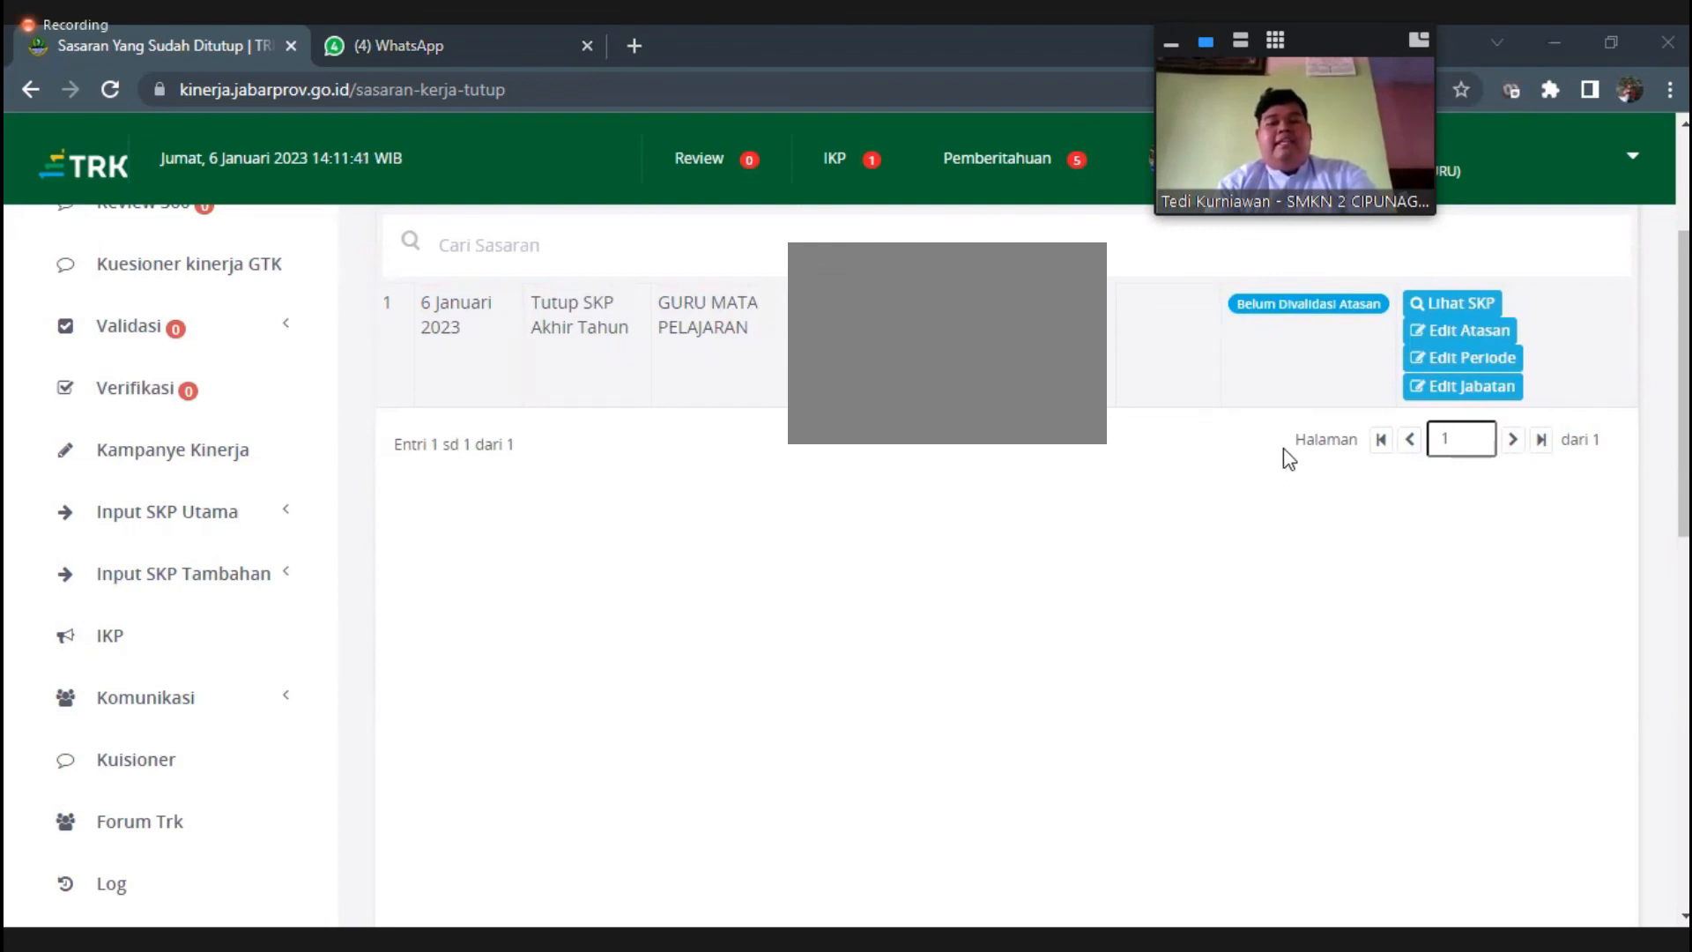
{"action": "scroll", "coordinate": [1283, 448], "scroll_direction": "up", "scroll_amount": 3}
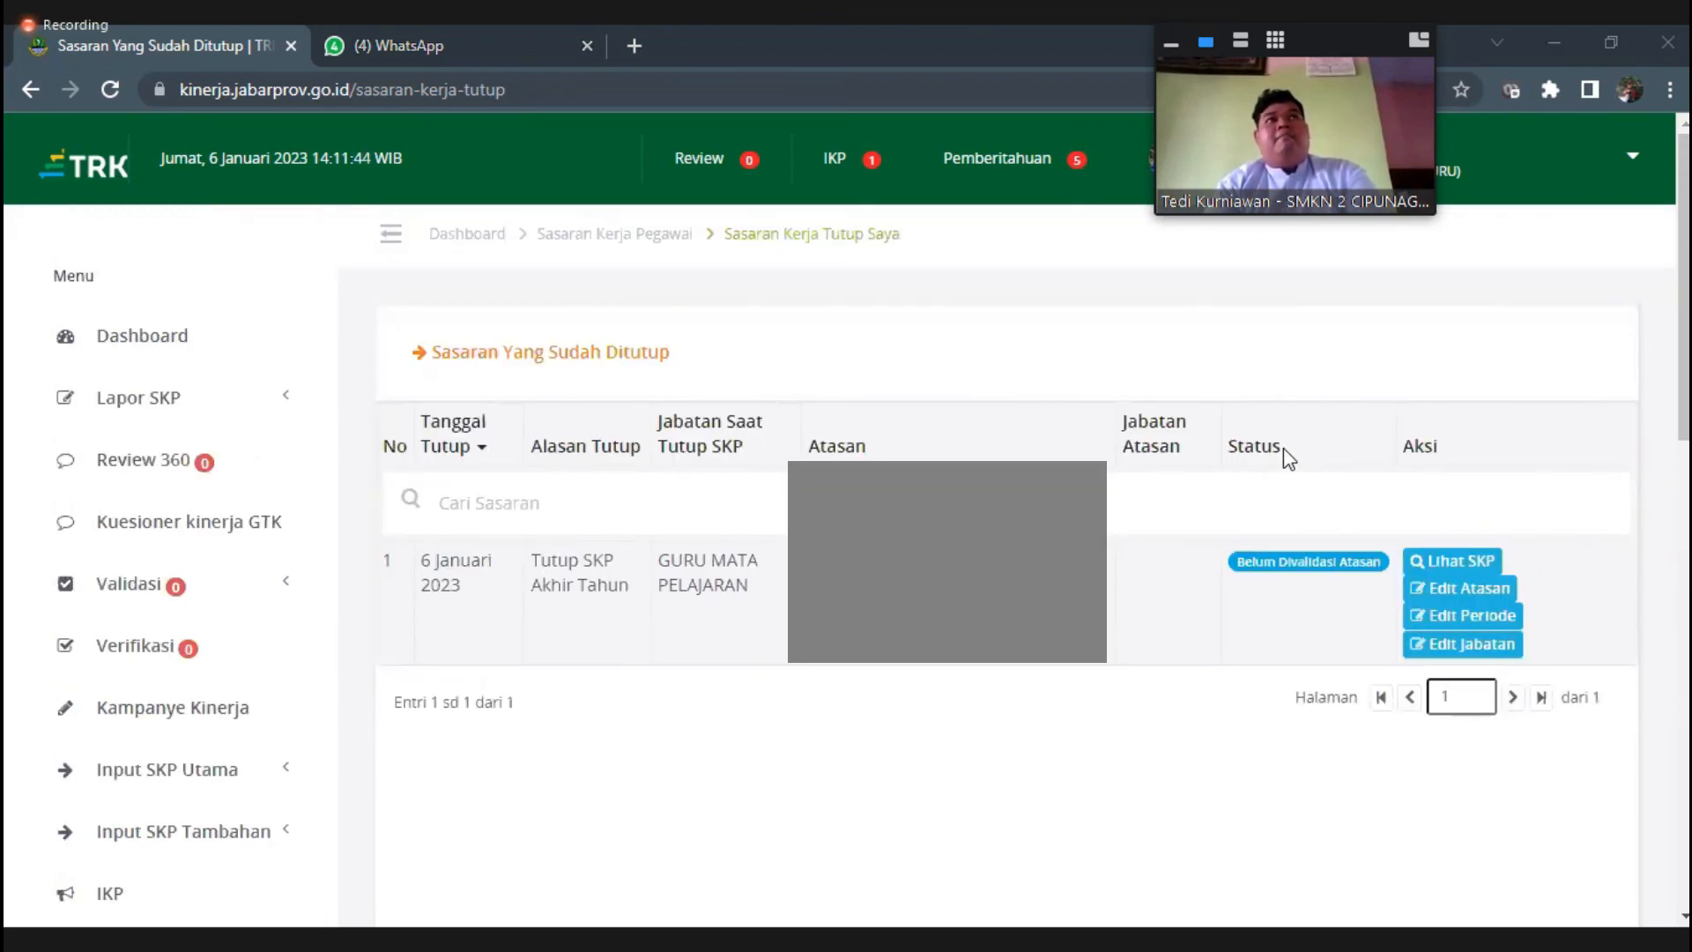